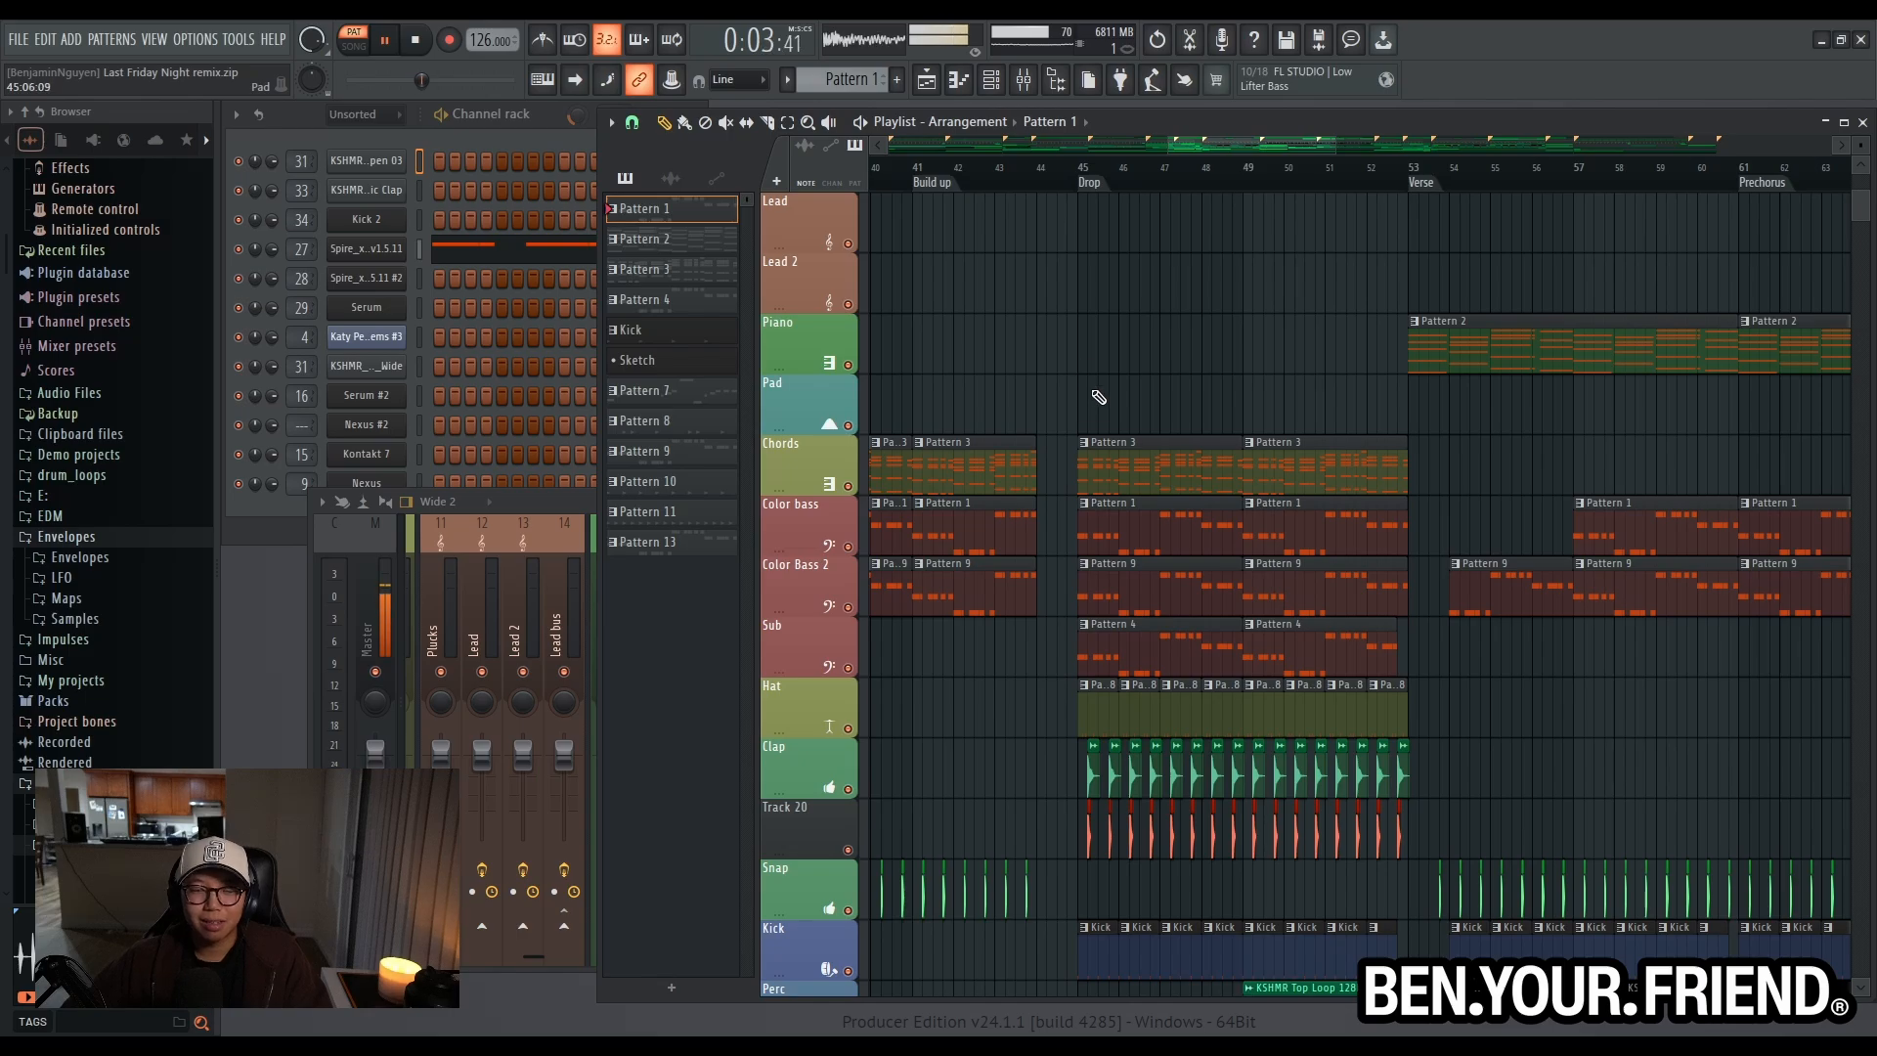
- Inspect the Spire instruments used by the color bass tracks and audition Pattern 9 on its own
{"action": "scroll", "coordinate": [1089, 384], "scroll_direction": "up", "scroll_amount": 3}
{"action": "left_click", "coordinate": [372, 248]}
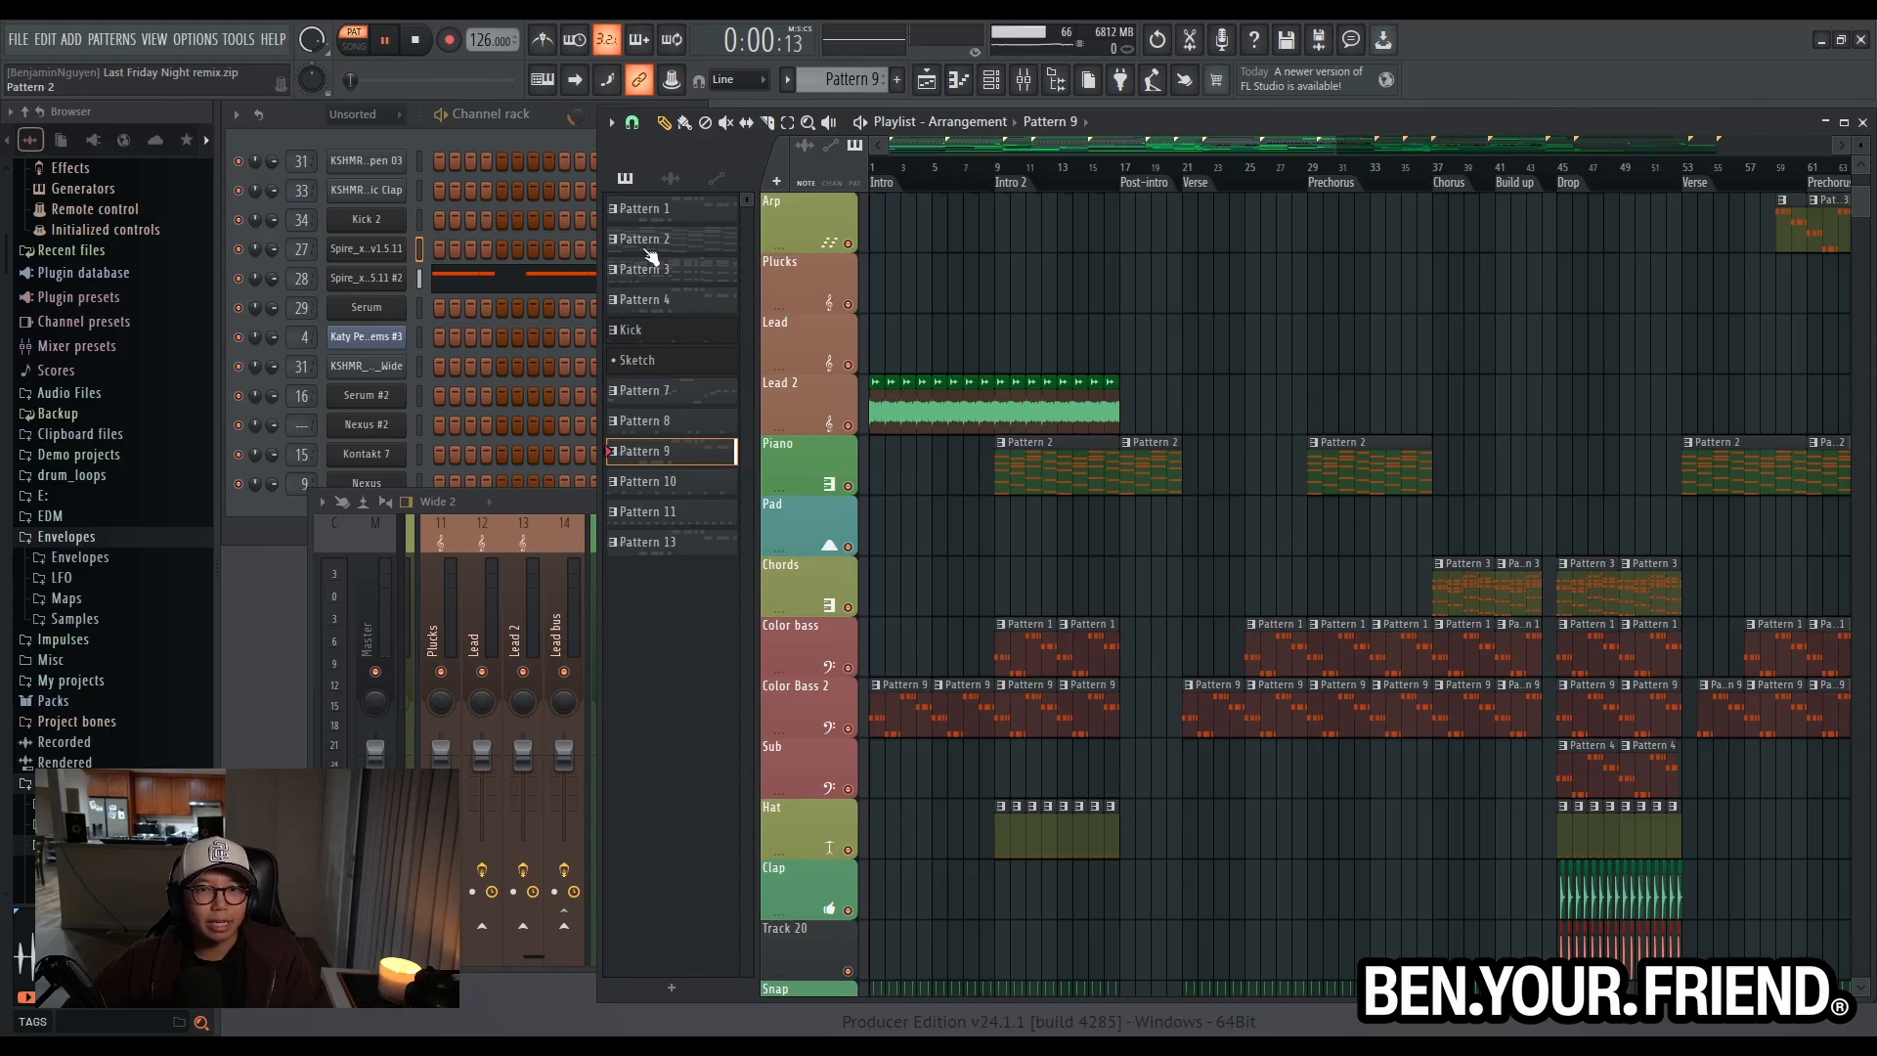
{"action": "key", "text": "space"}
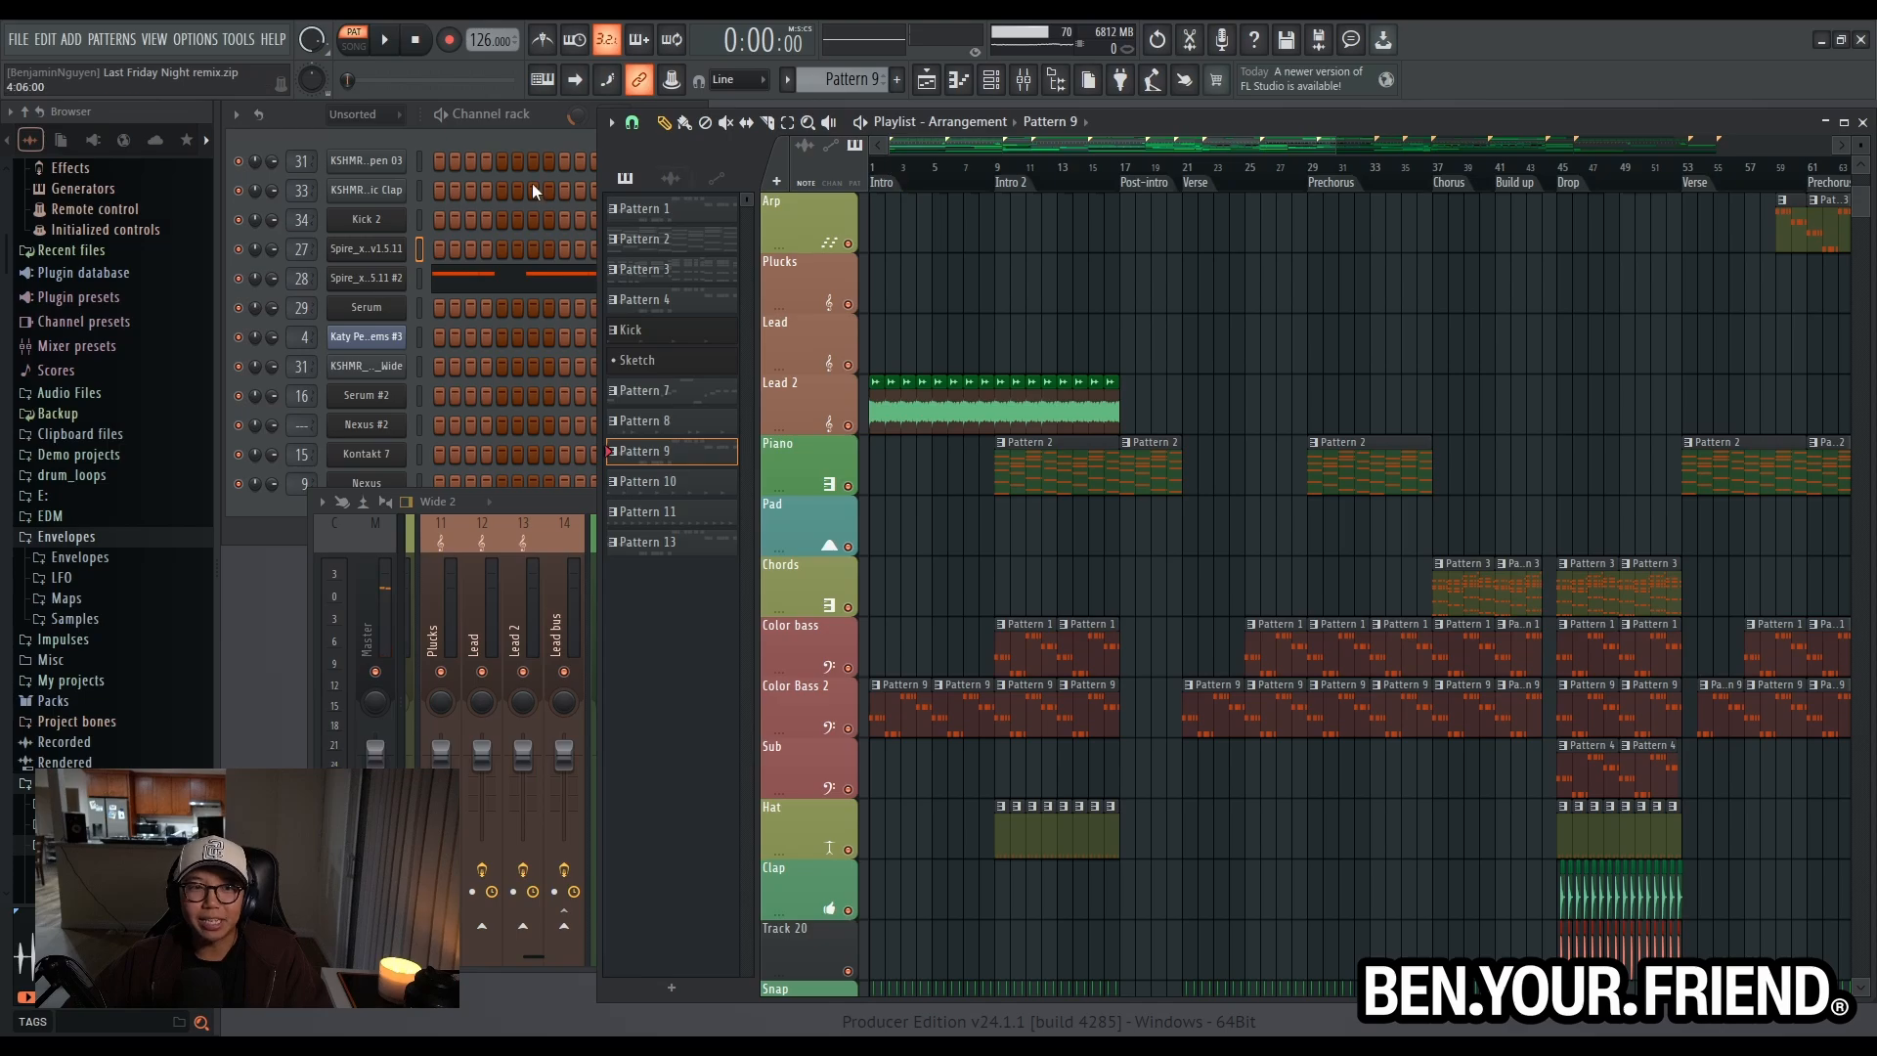
{"action": "left_click", "coordinate": [361, 278]}
{"action": "key", "text": "space"}
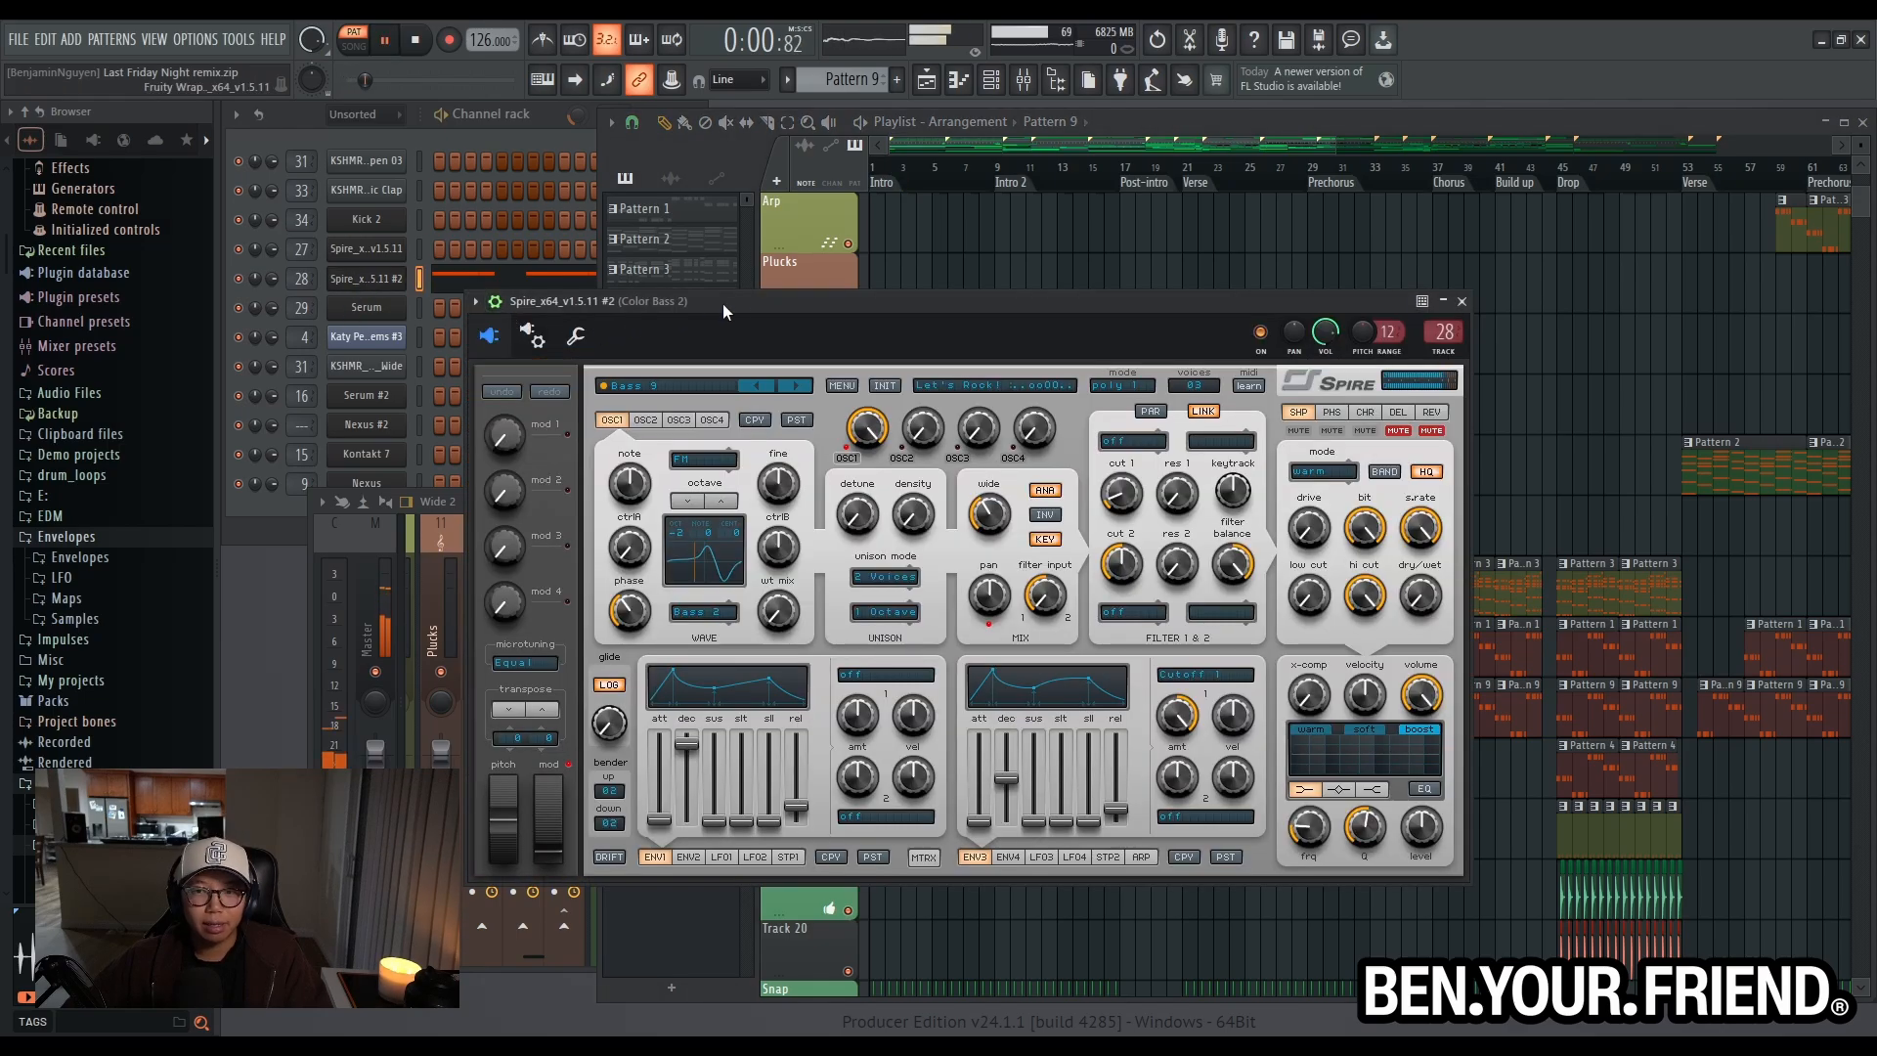
{"action": "left_click", "coordinate": [1462, 302]}
{"action": "scroll", "coordinate": [888, 440], "scroll_direction": "up", "scroll_amount": 5}
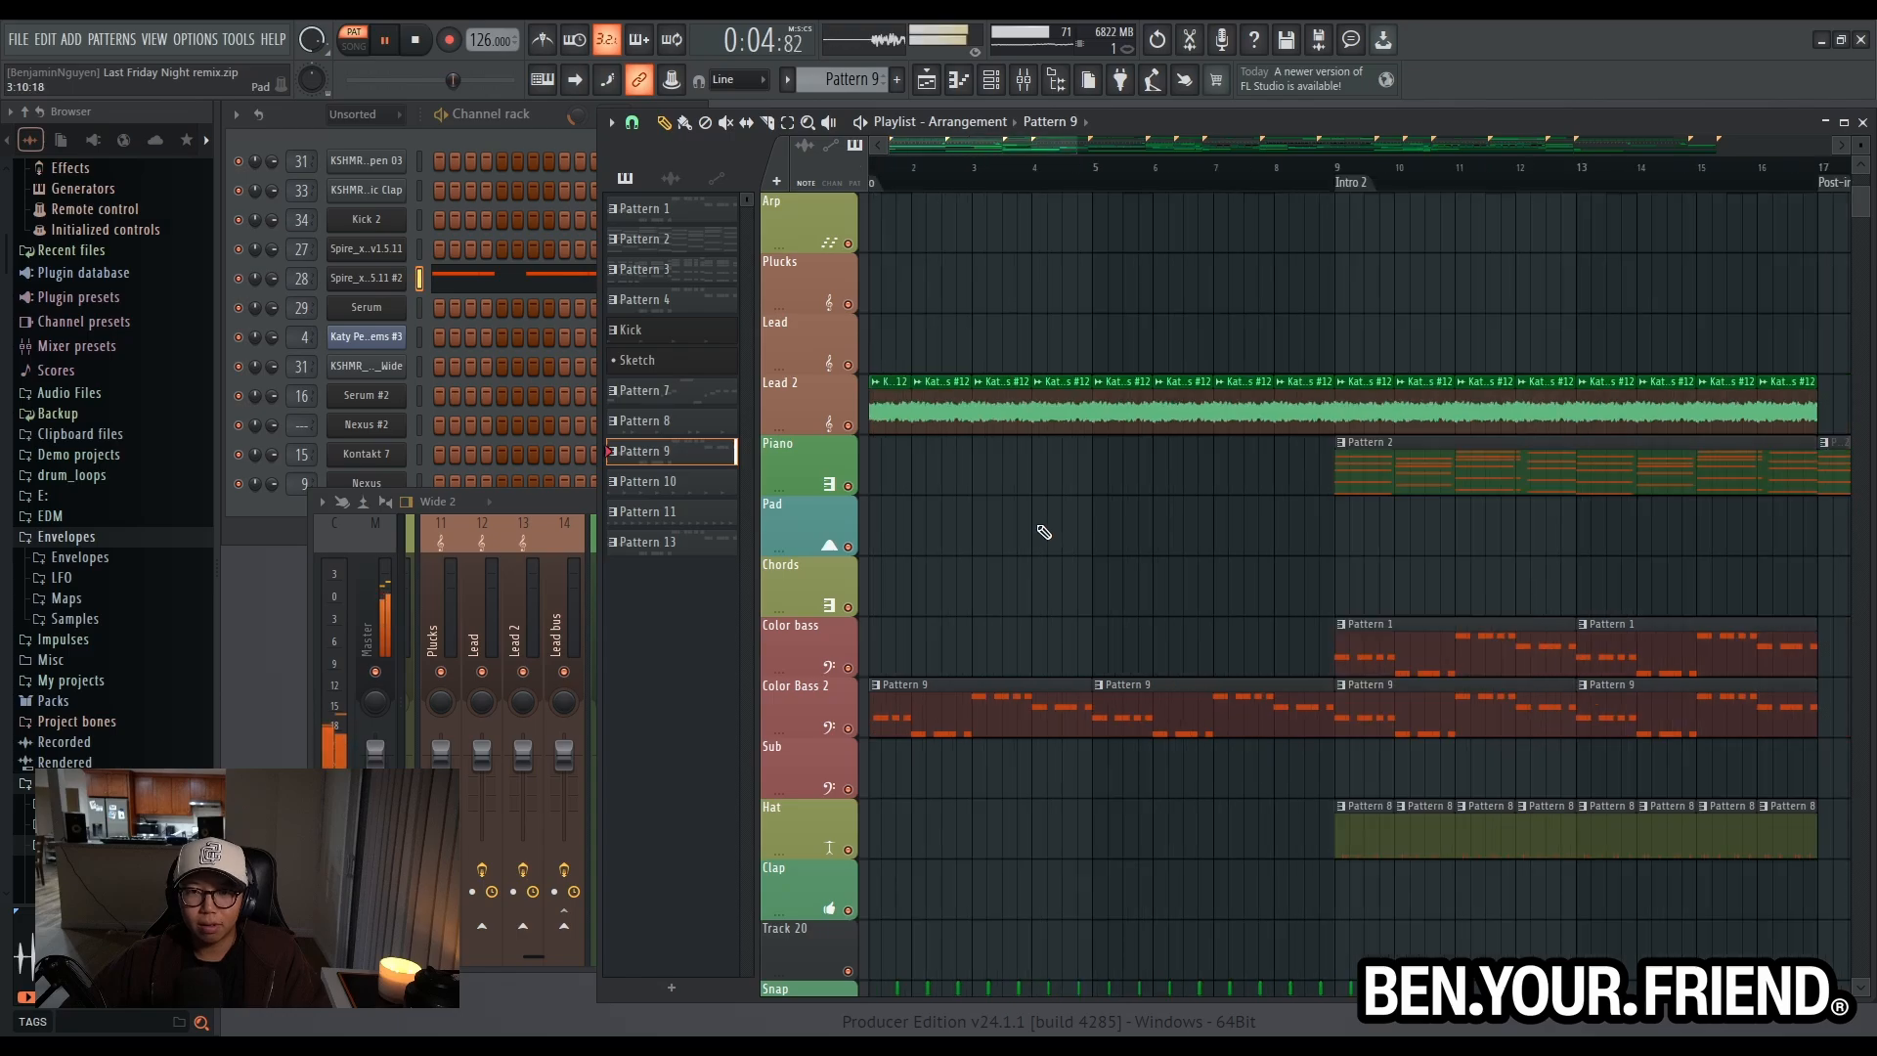
{"action": "scroll", "coordinate": [1044, 532], "scroll_direction": "down", "scroll_amount": 8}
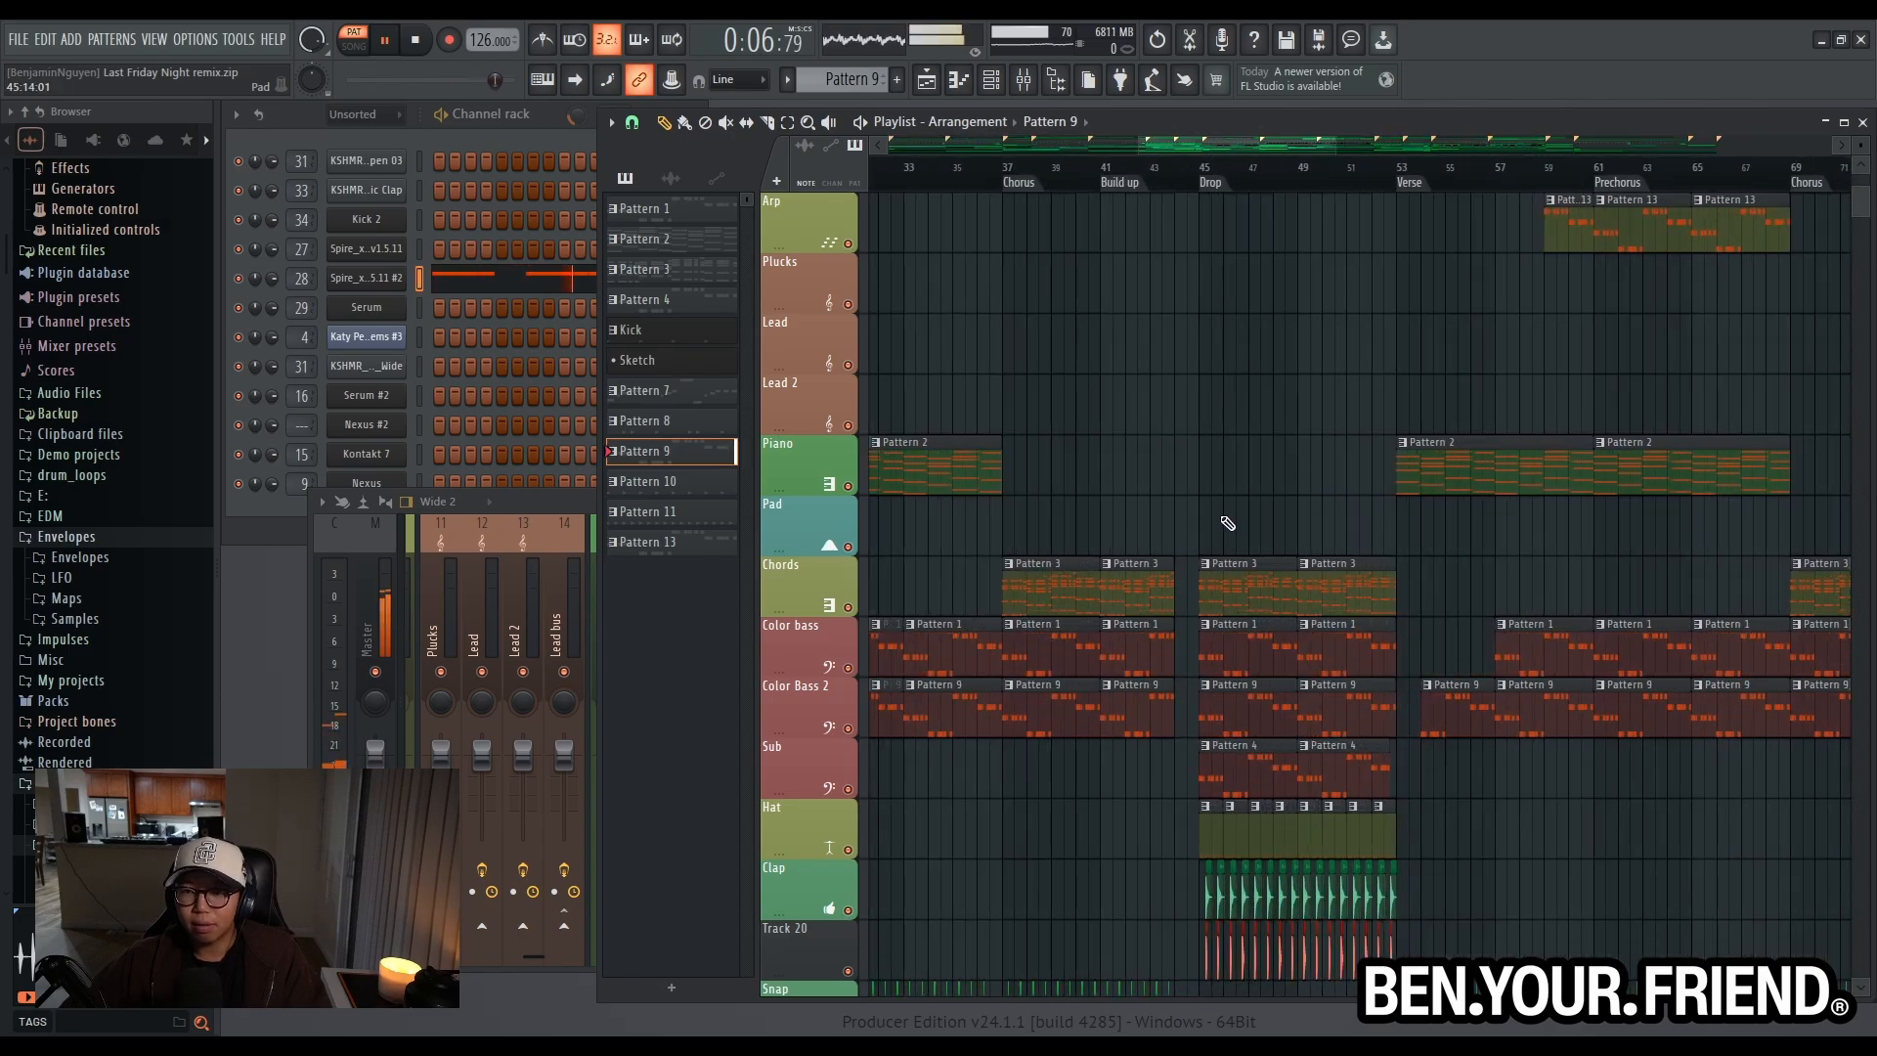
{"action": "key", "text": "space"}
- Play the arrangement from the Drop marker at bar 45 and examine the Color Bass 2 track in the mixer
{"action": "scroll", "coordinate": [1206, 182], "scroll_direction": "up", "scroll_amount": 2}
{"action": "scroll", "coordinate": [1127, 457], "scroll_direction": "down", "scroll_amount": 3}
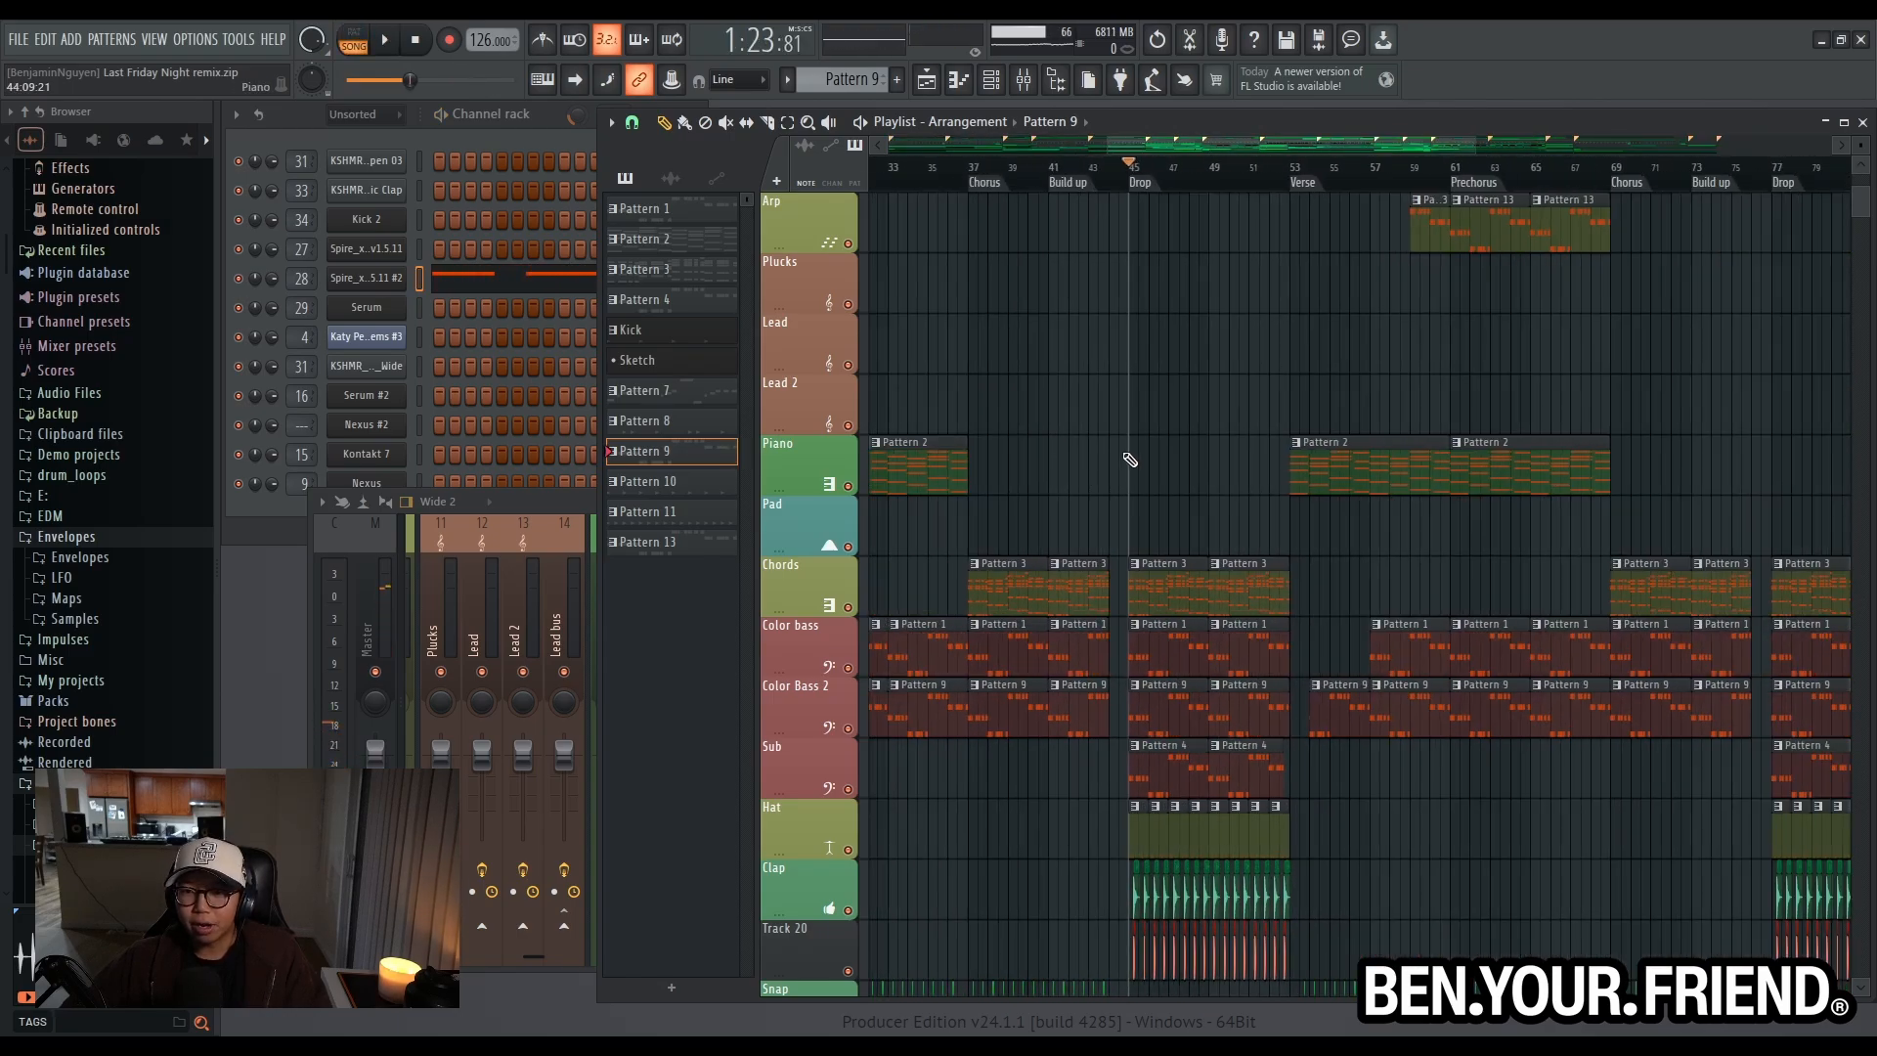
{"action": "scroll", "coordinate": [1177, 478], "scroll_direction": "up", "scroll_amount": 3}
{"action": "scroll", "coordinate": [953, 384], "scroll_direction": "down", "scroll_amount": 5}
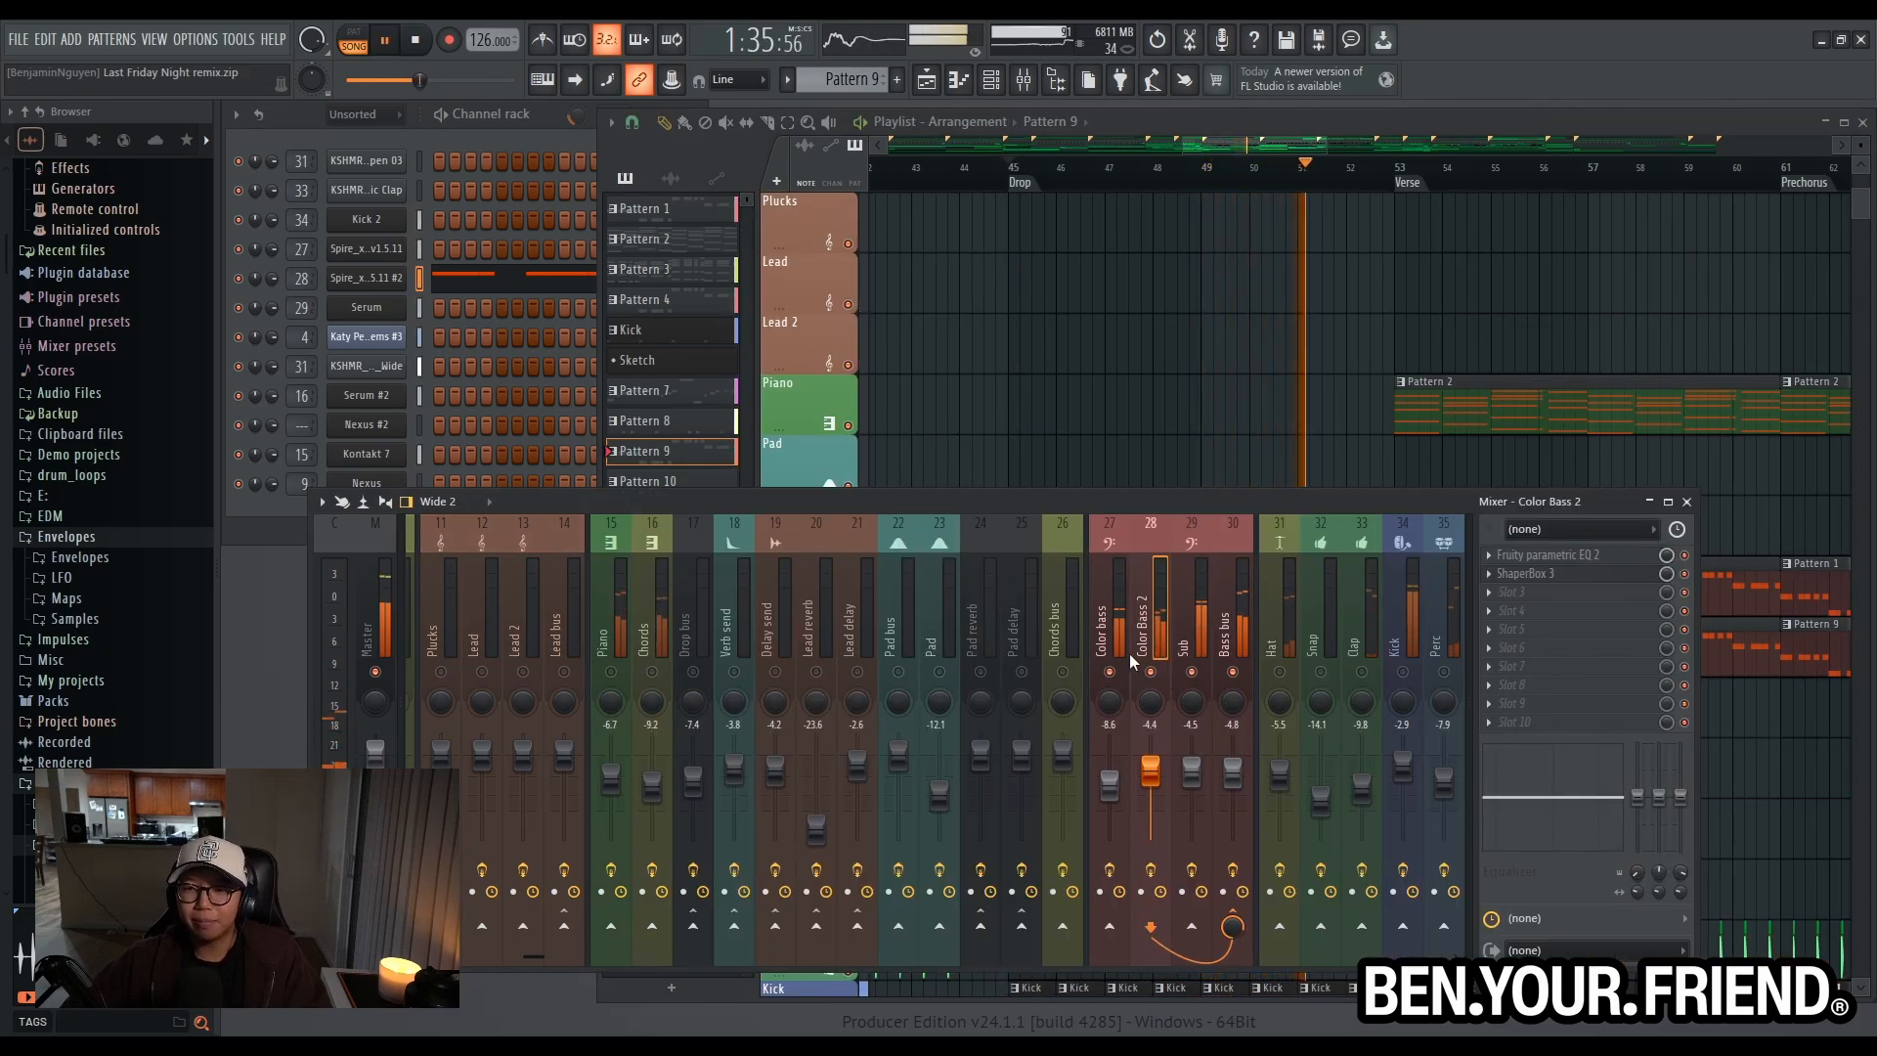
{"action": "scroll", "coordinate": [1064, 640], "scroll_direction": "down", "scroll_amount": 3}
{"action": "key", "text": "F9"}
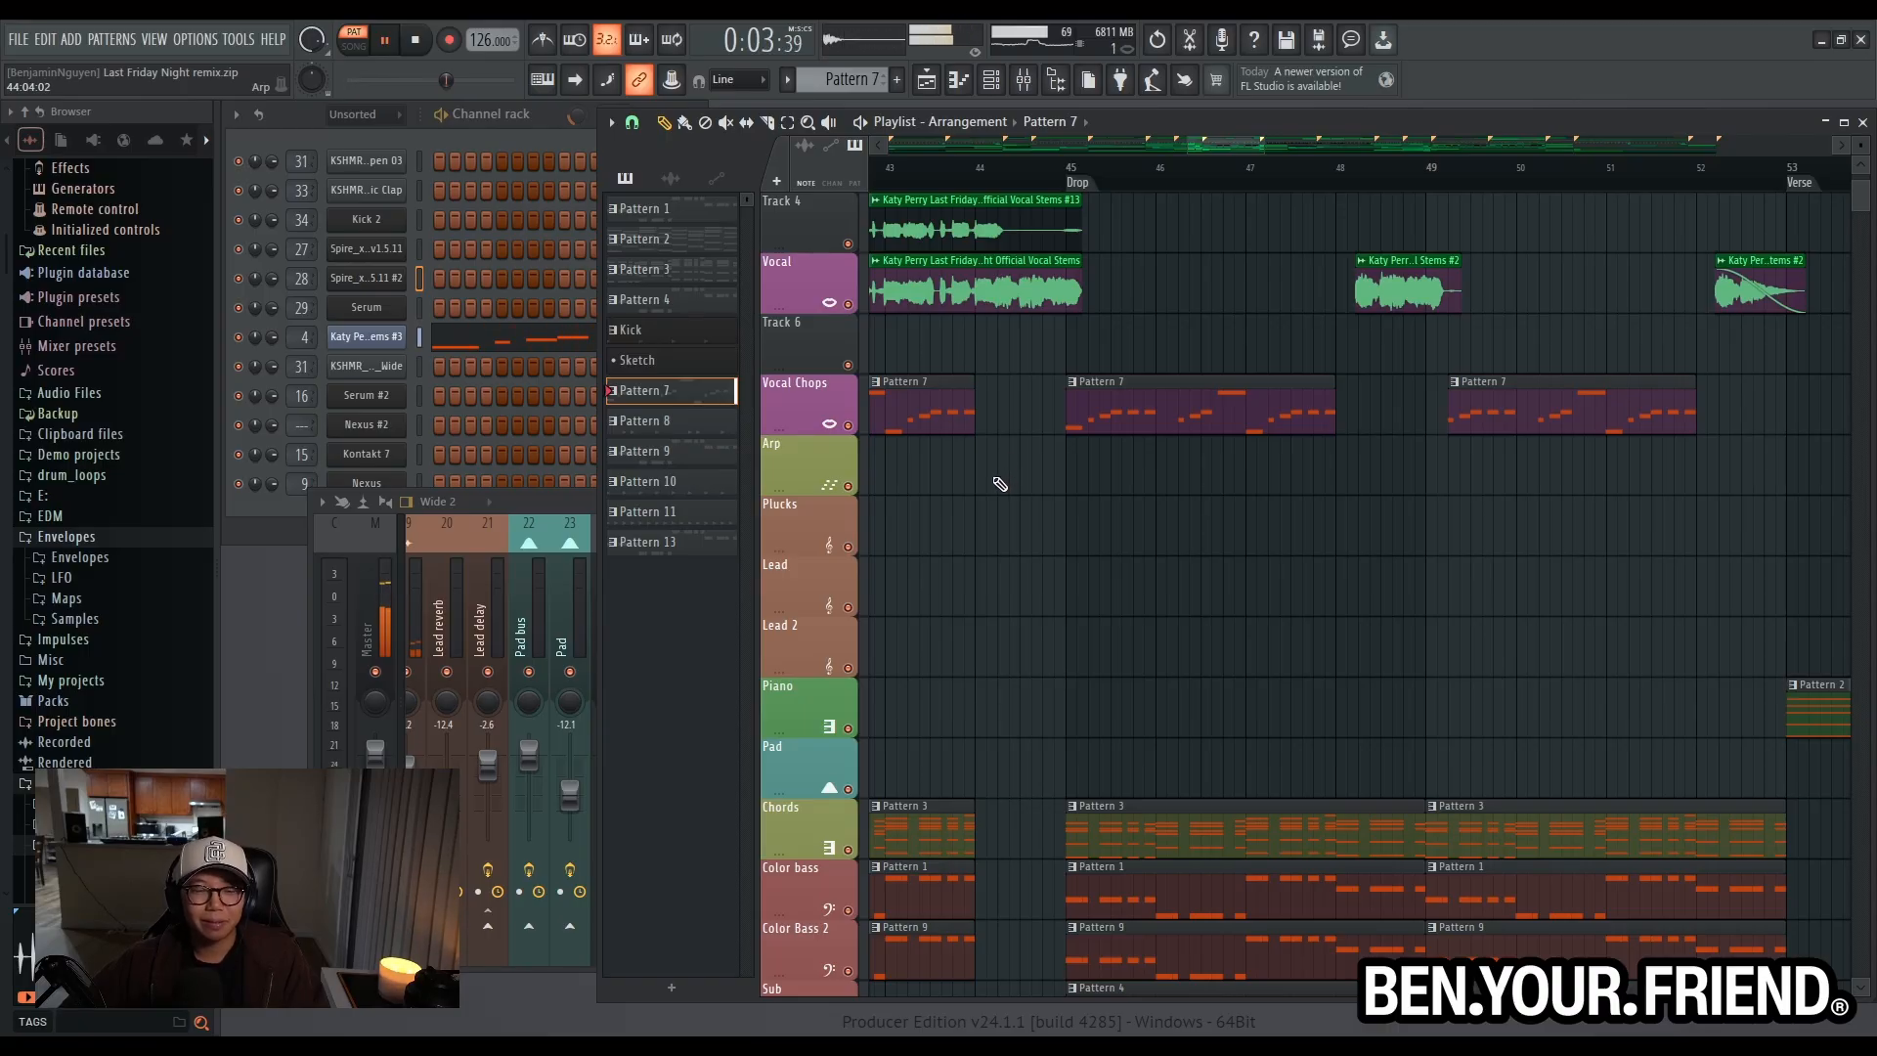
- Open the vocal chops' Fruity Slicer channel and display its Pattern 7 notes in the piano roll
{"action": "scroll", "coordinate": [1004, 490], "scroll_direction": "down", "scroll_amount": 5}
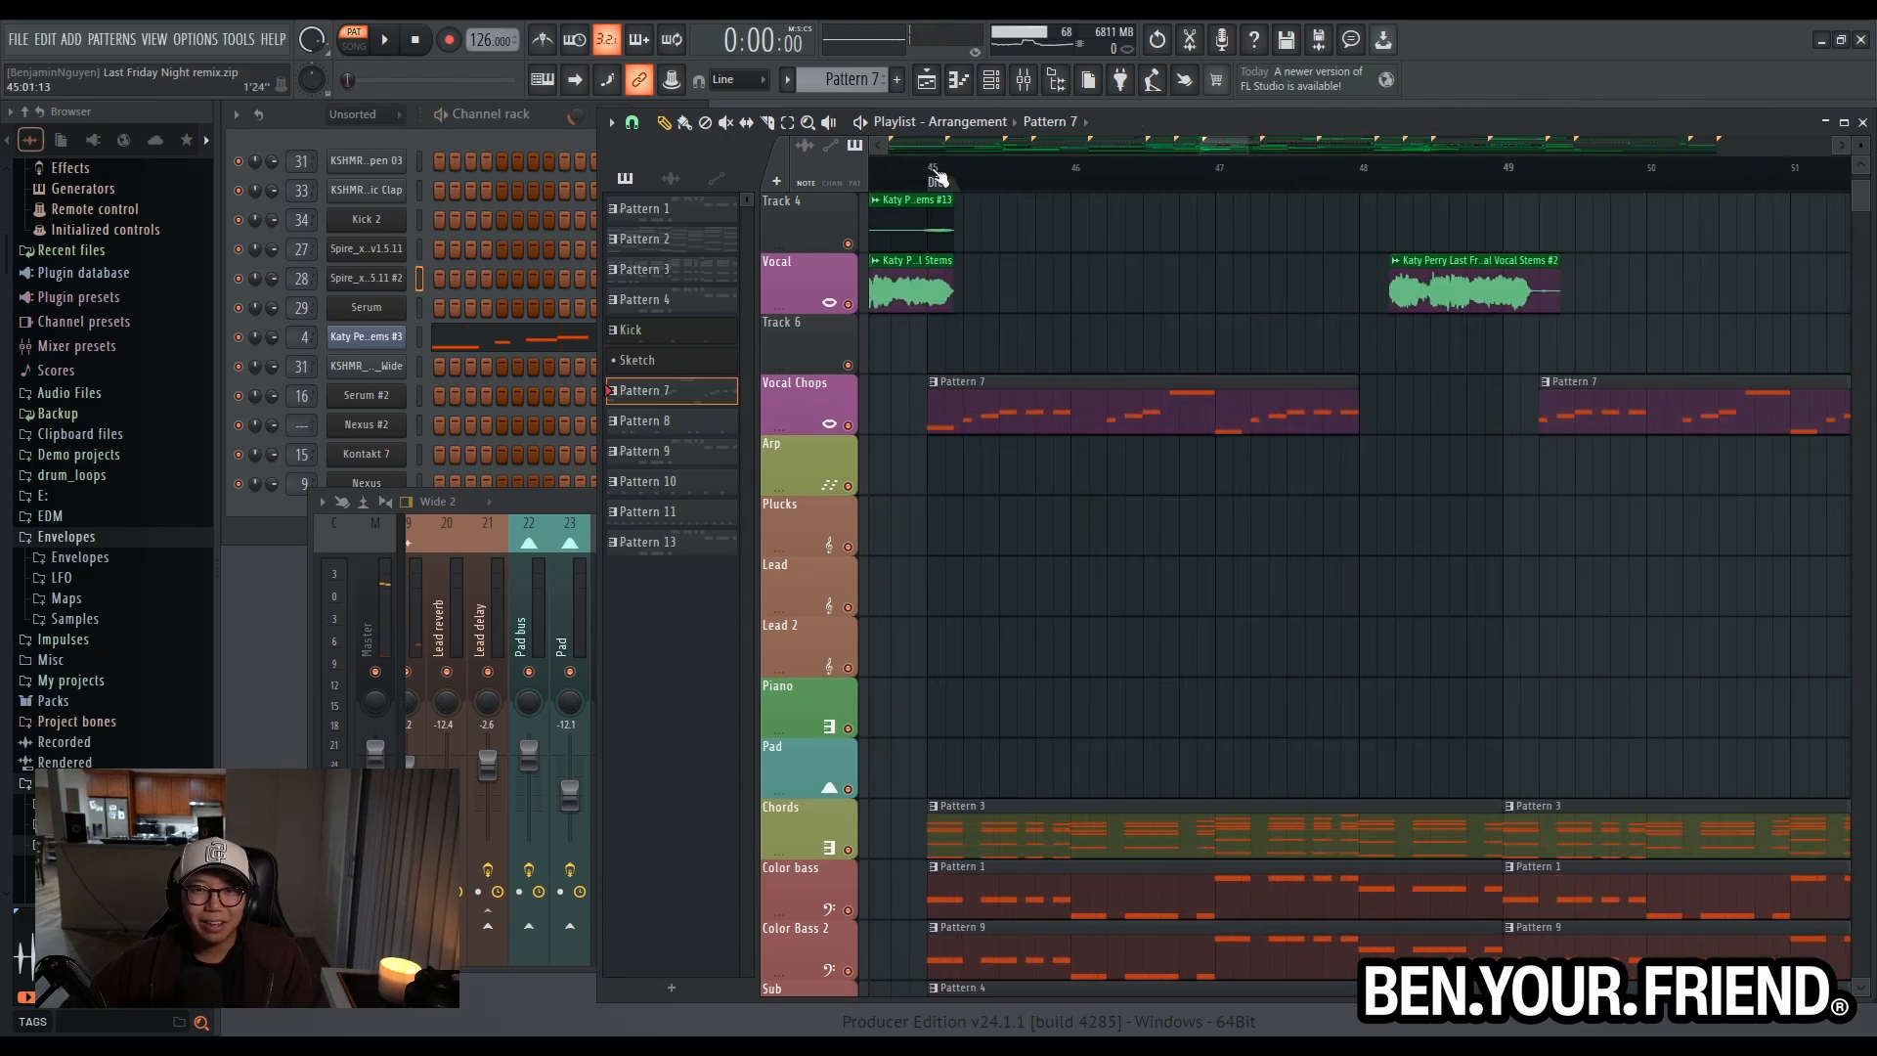
{"action": "left_click", "coordinate": [394, 340]}
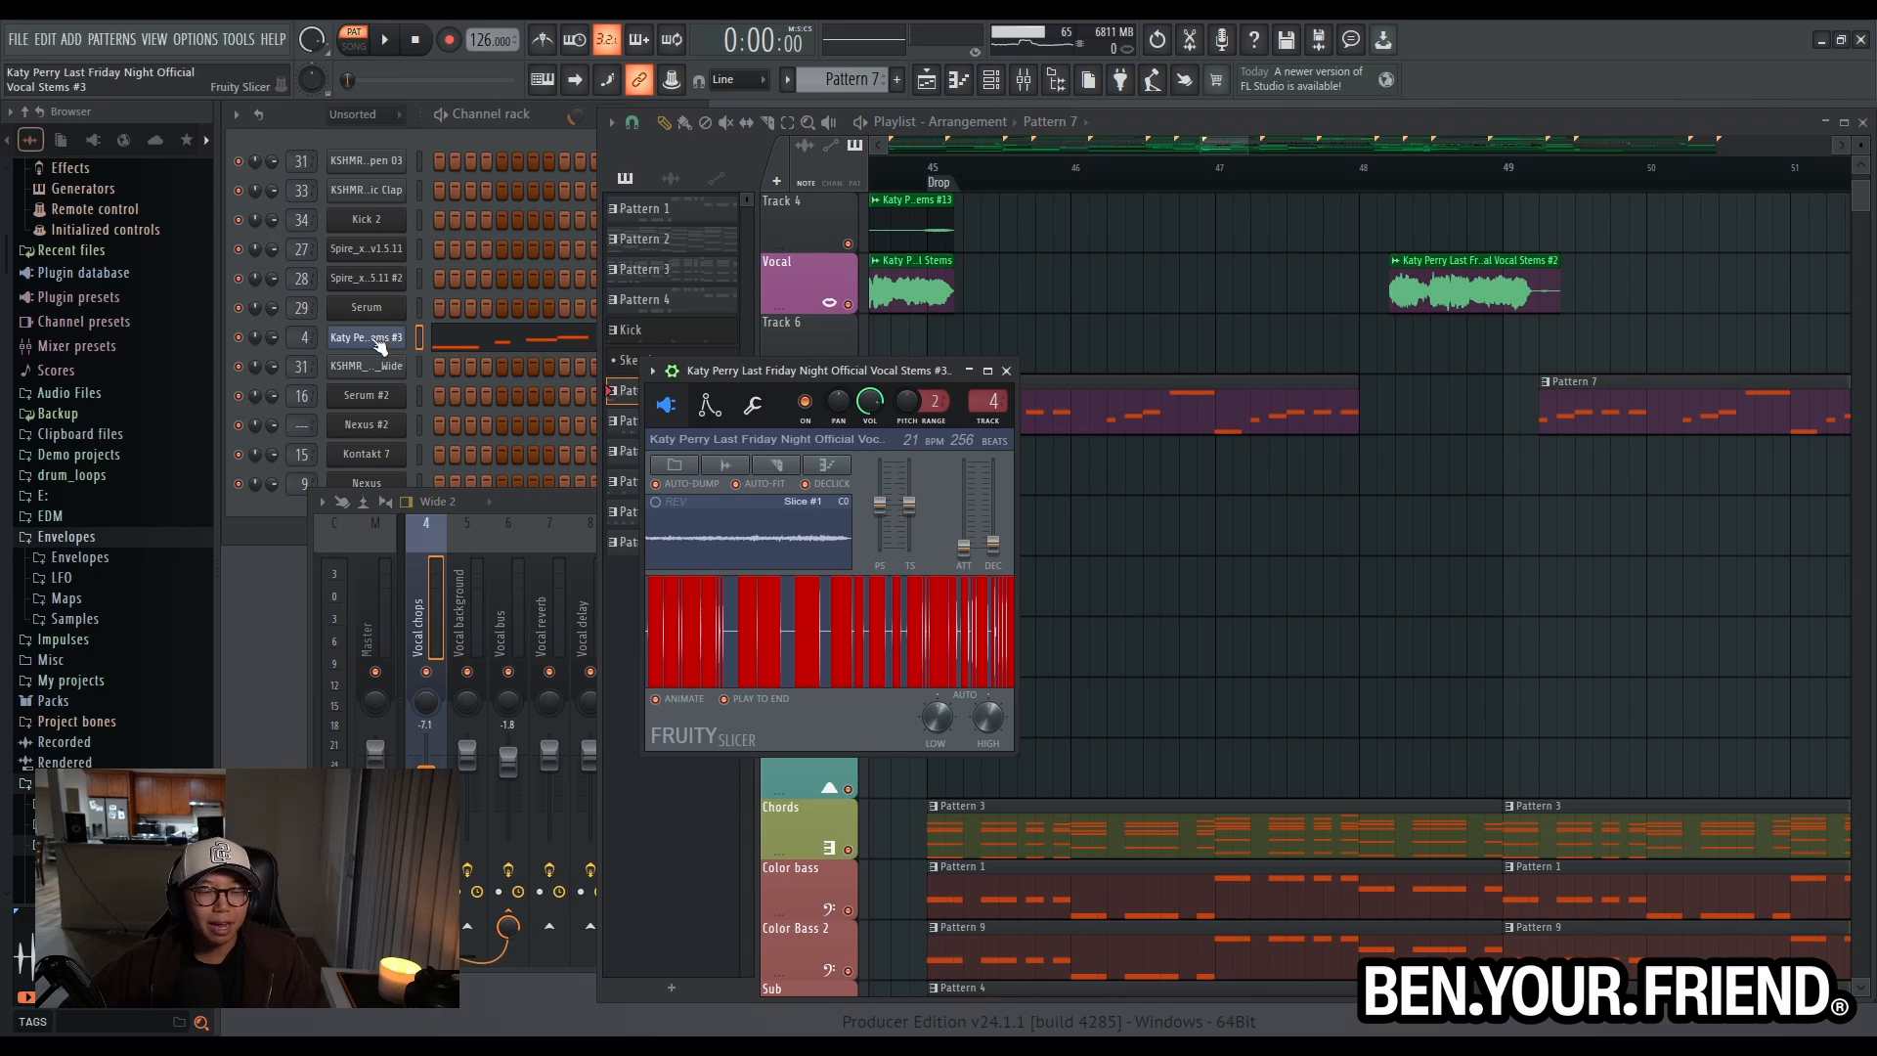
{"action": "left_click", "coordinate": [419, 338]}
{"action": "key", "text": "F7"}
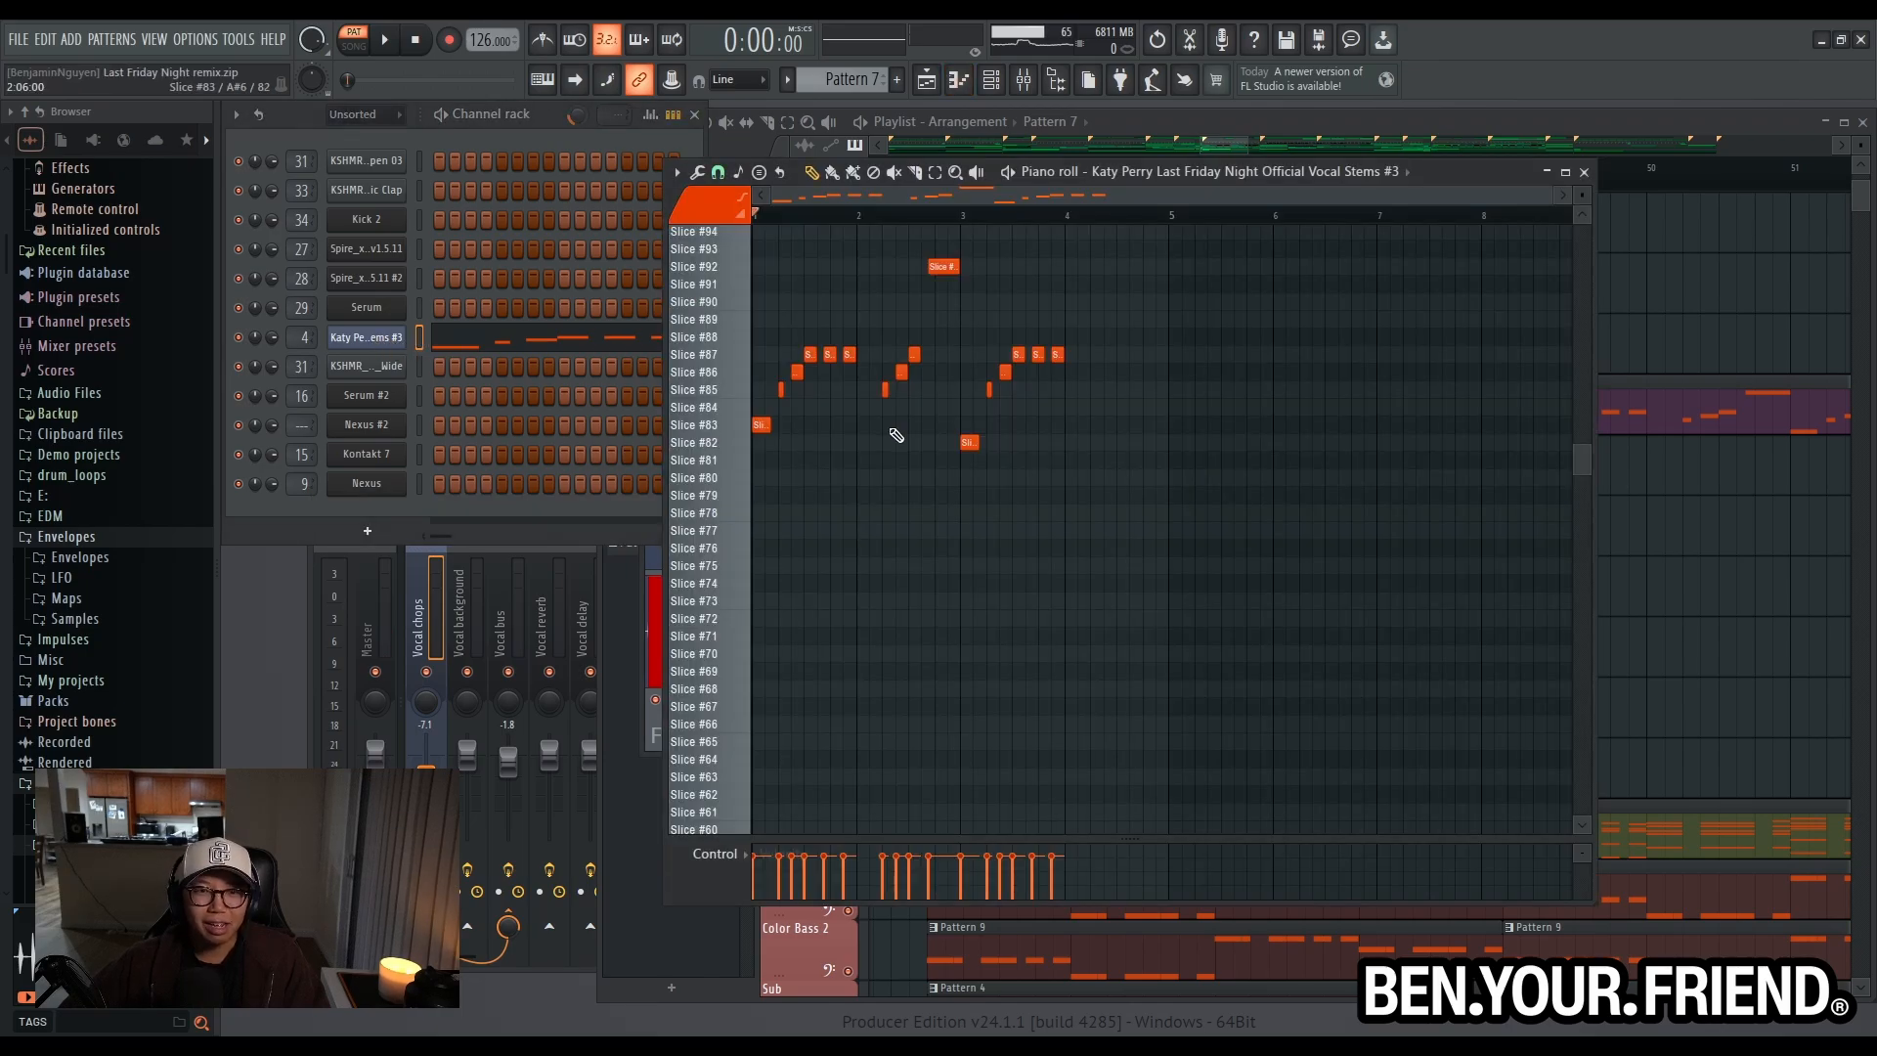
- Audition individual vocal slices from the piano roll keys, including slices 83 and 85
{"action": "scroll", "coordinate": [875, 440], "scroll_direction": "up", "scroll_amount": 7}
{"action": "scroll", "coordinate": [867, 447], "scroll_direction": "up", "scroll_amount": 2}
{"action": "left_click", "coordinate": [728, 379]}
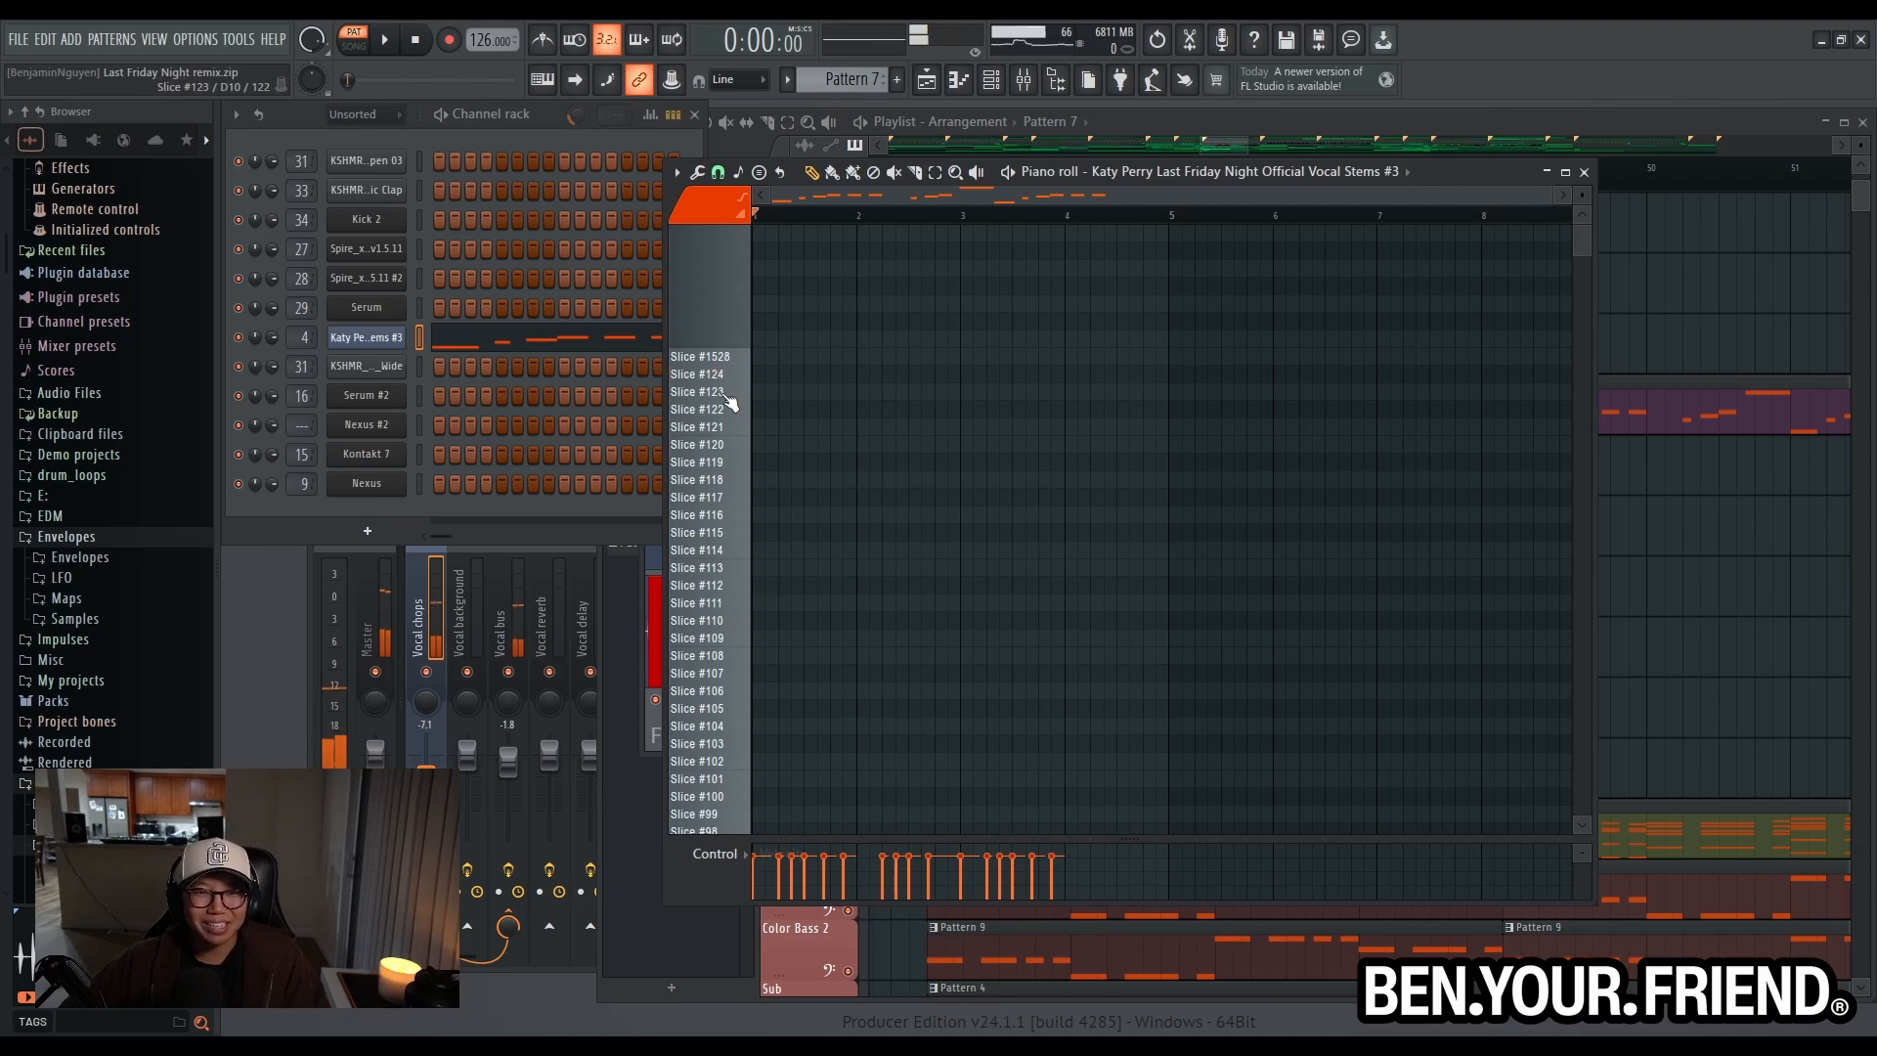
{"action": "scroll", "coordinate": [716, 528], "scroll_direction": "down", "scroll_amount": 1}
{"action": "scroll", "coordinate": [724, 464], "scroll_direction": "up", "scroll_amount": 1}
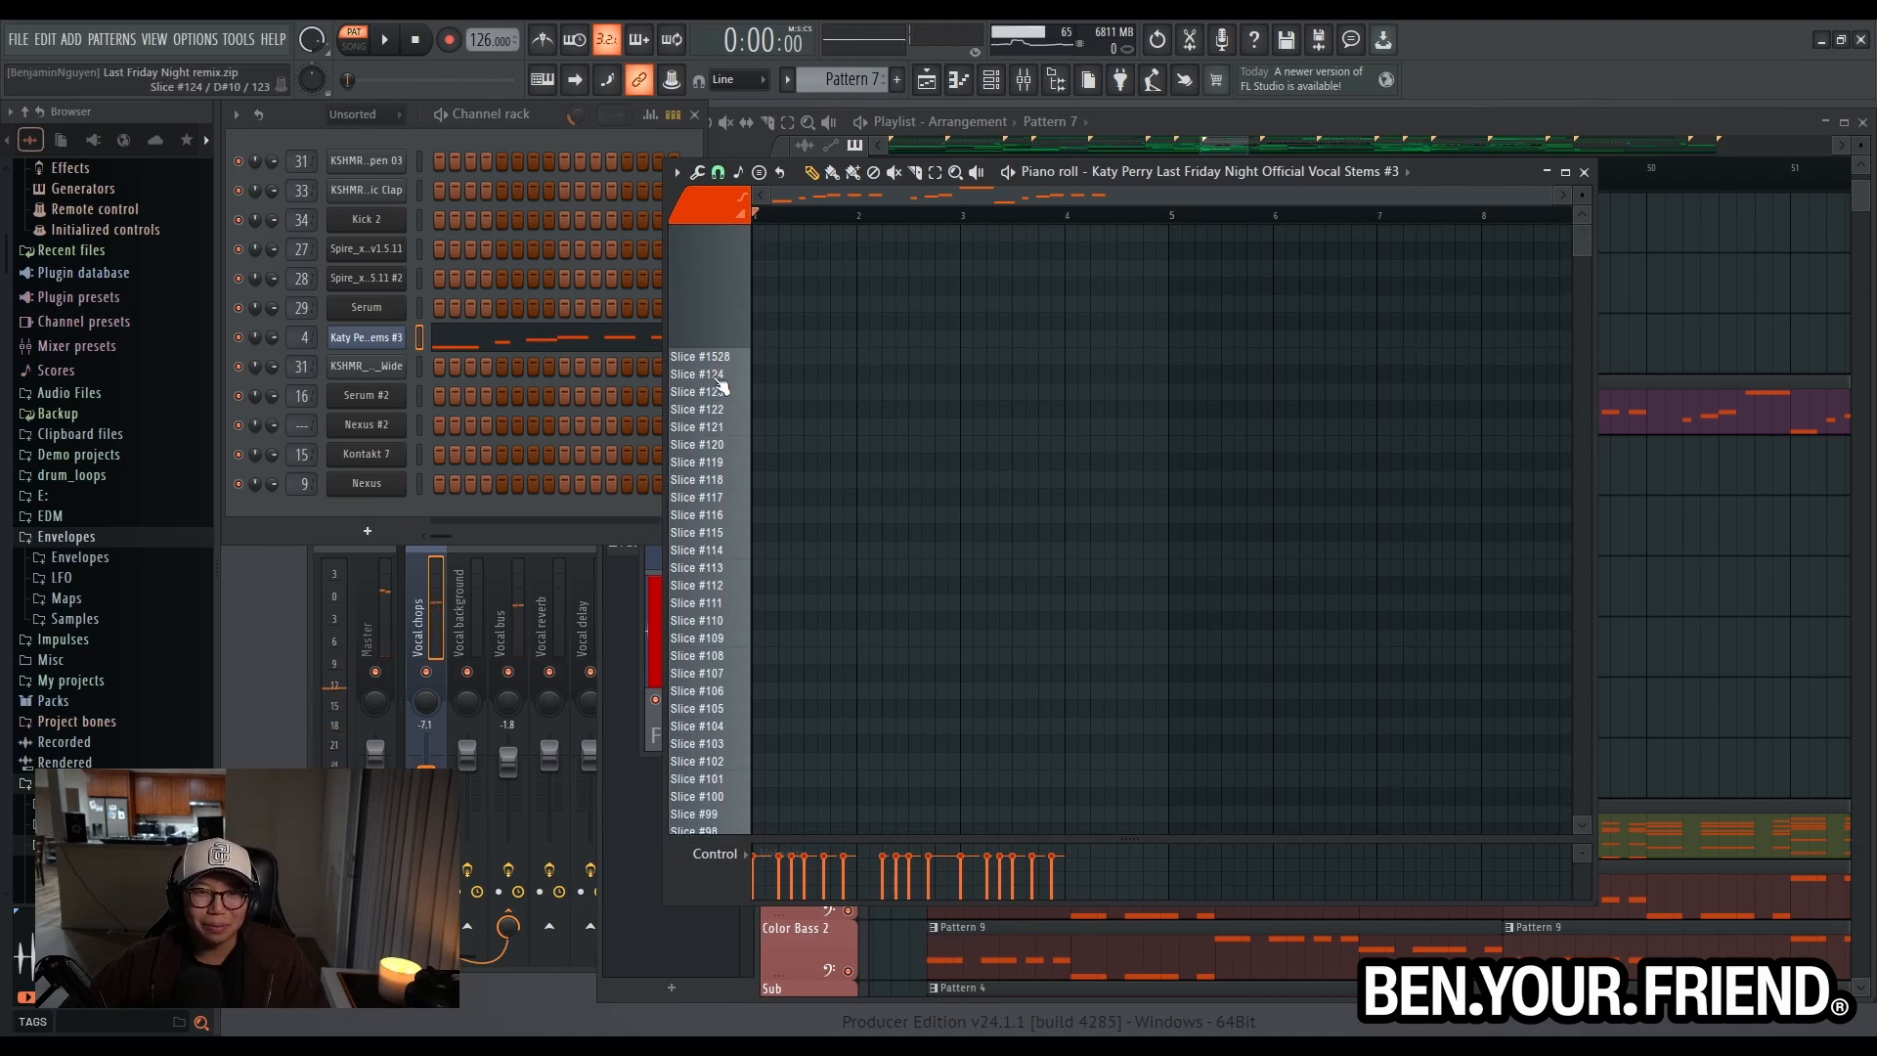
{"action": "scroll", "coordinate": [782, 400], "scroll_direction": "down", "scroll_amount": 8}
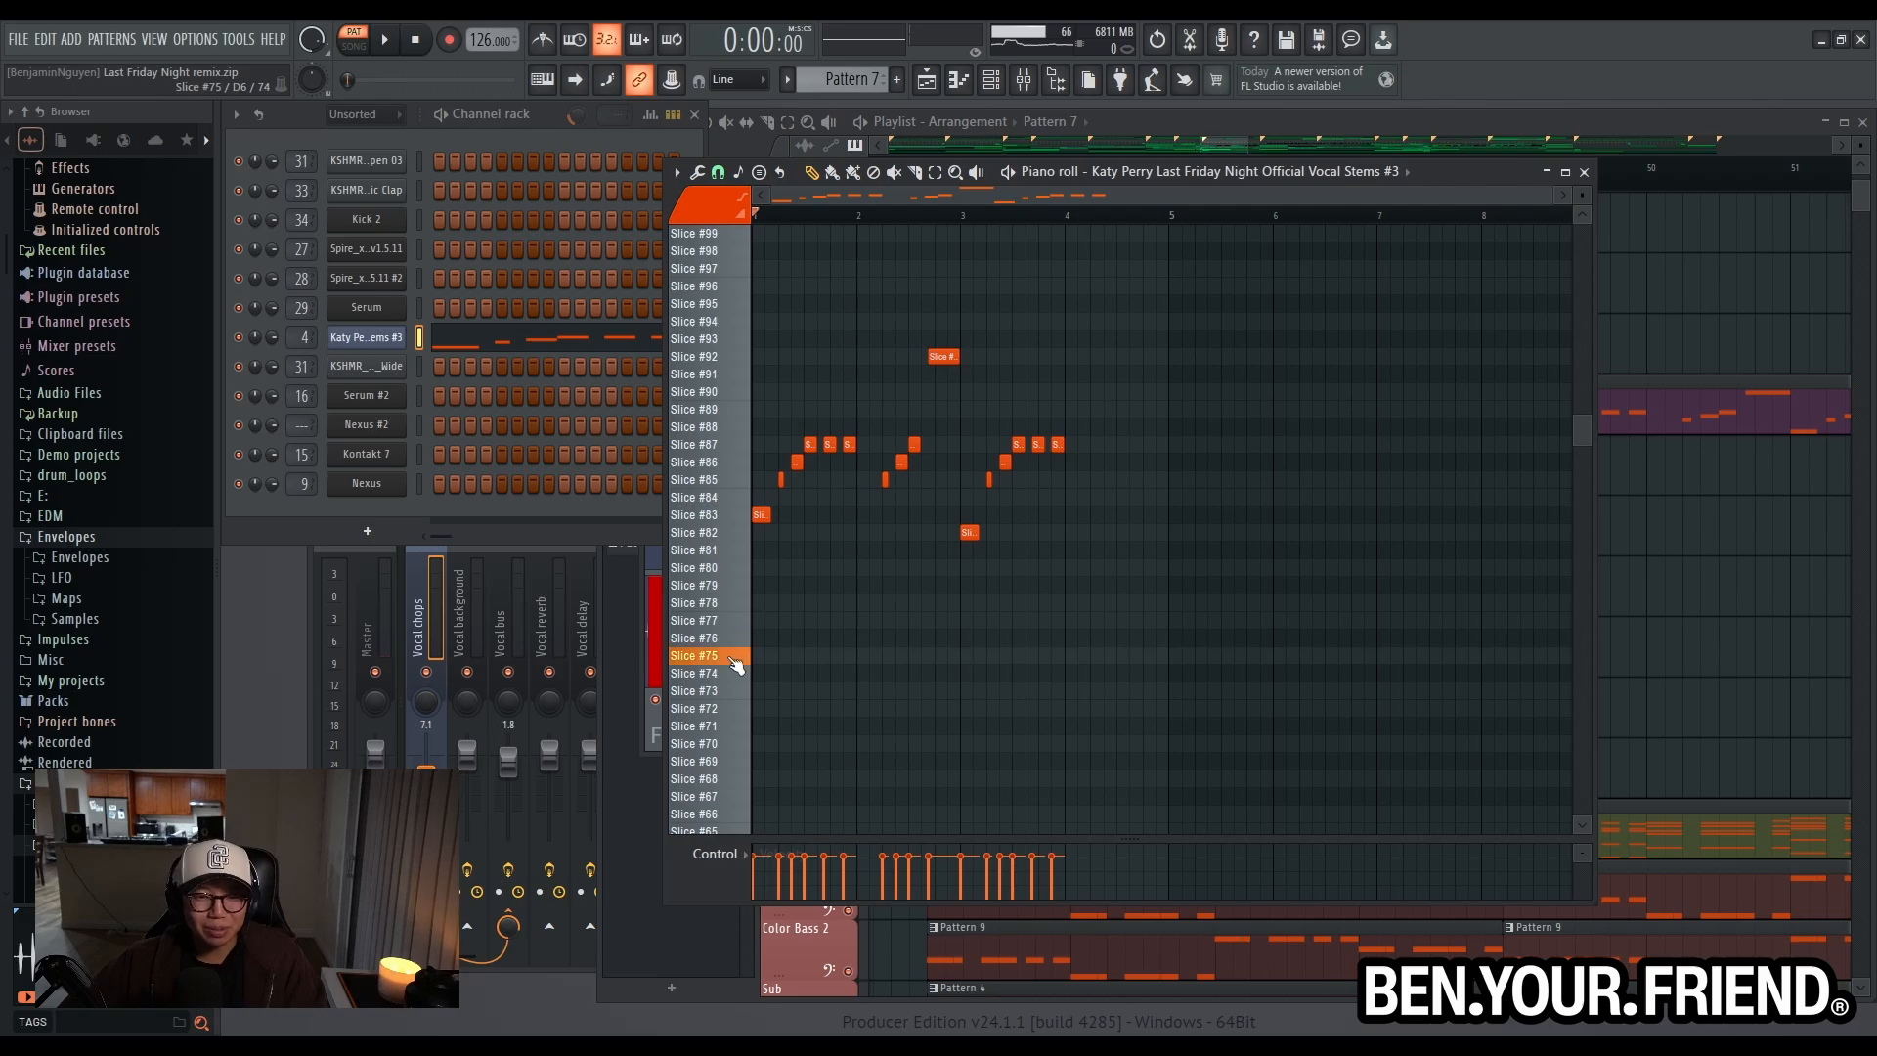
{"action": "left_click", "coordinate": [726, 516]}
{"action": "left_click", "coordinate": [726, 516]}
{"action": "left_click", "coordinate": [730, 480]}
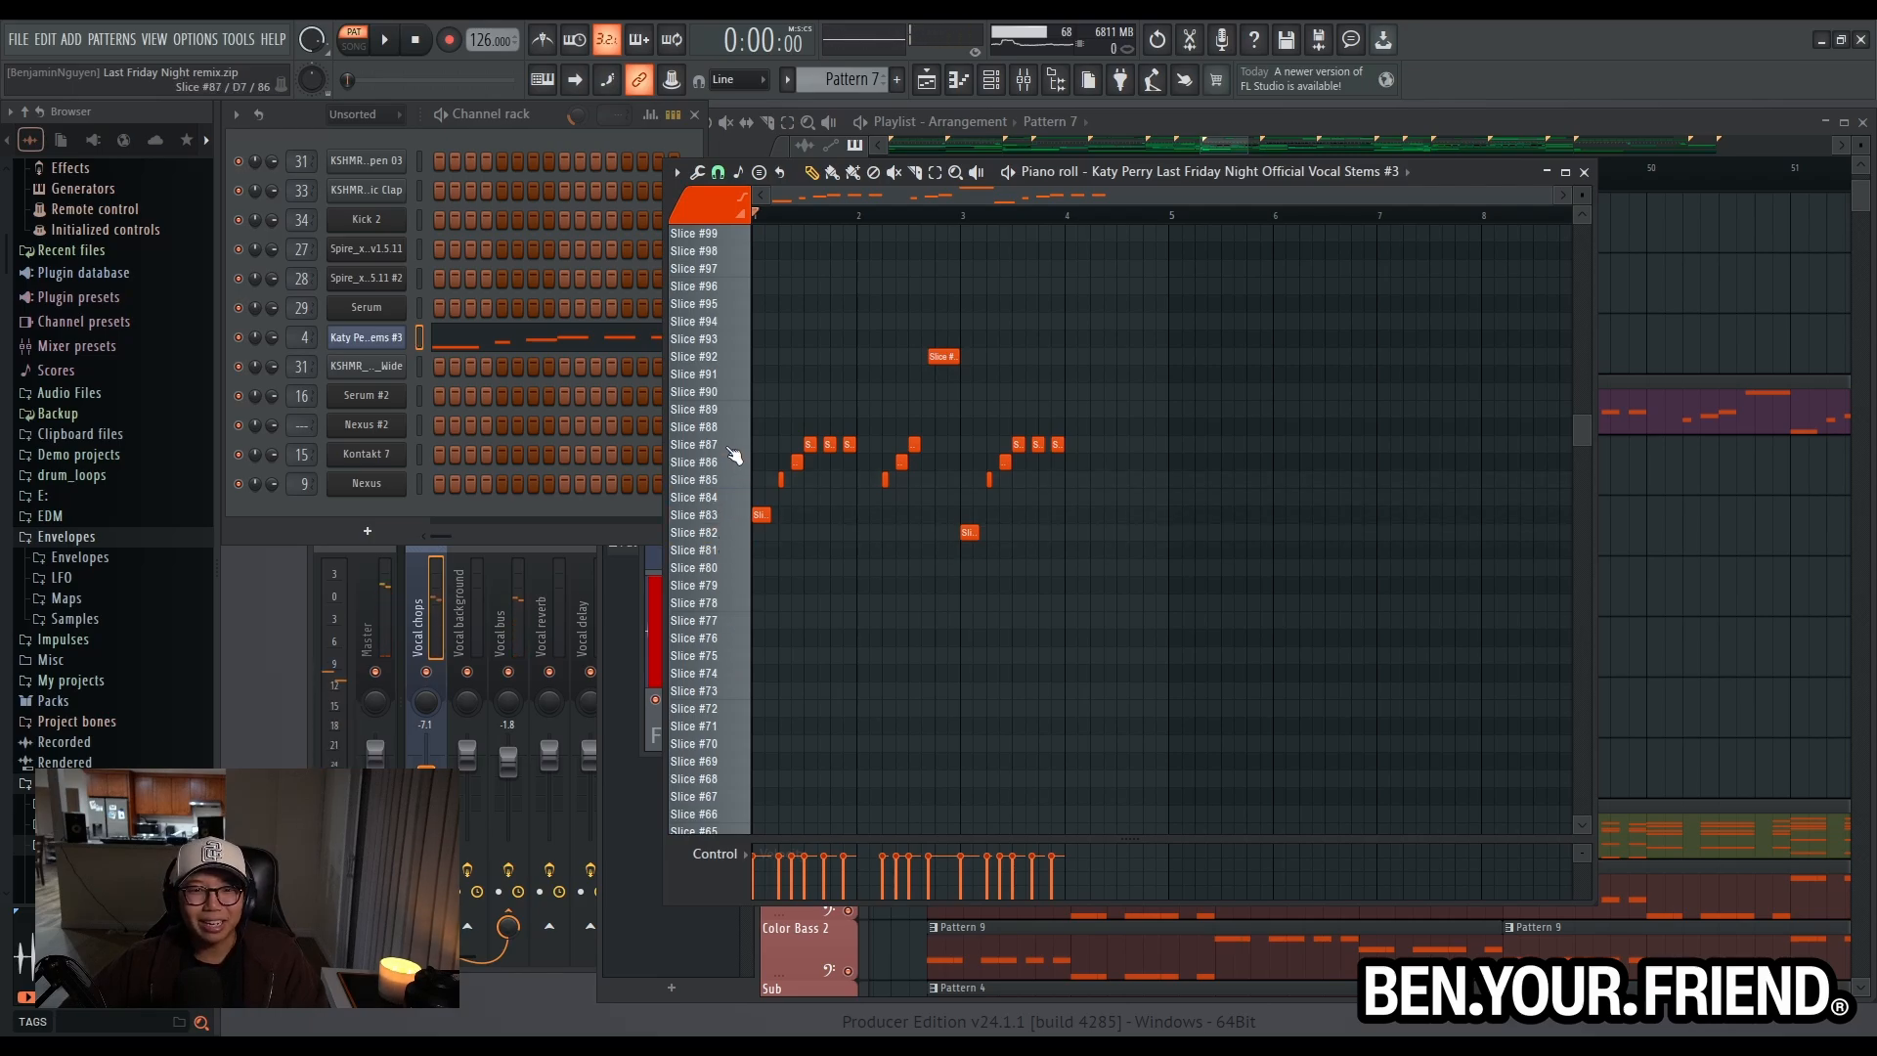
- Play the Pattern 7 vocal chops on their own, close the piano roll and stop playback
{"action": "scroll", "coordinate": [762, 466], "scroll_direction": "up", "scroll_amount": 5}
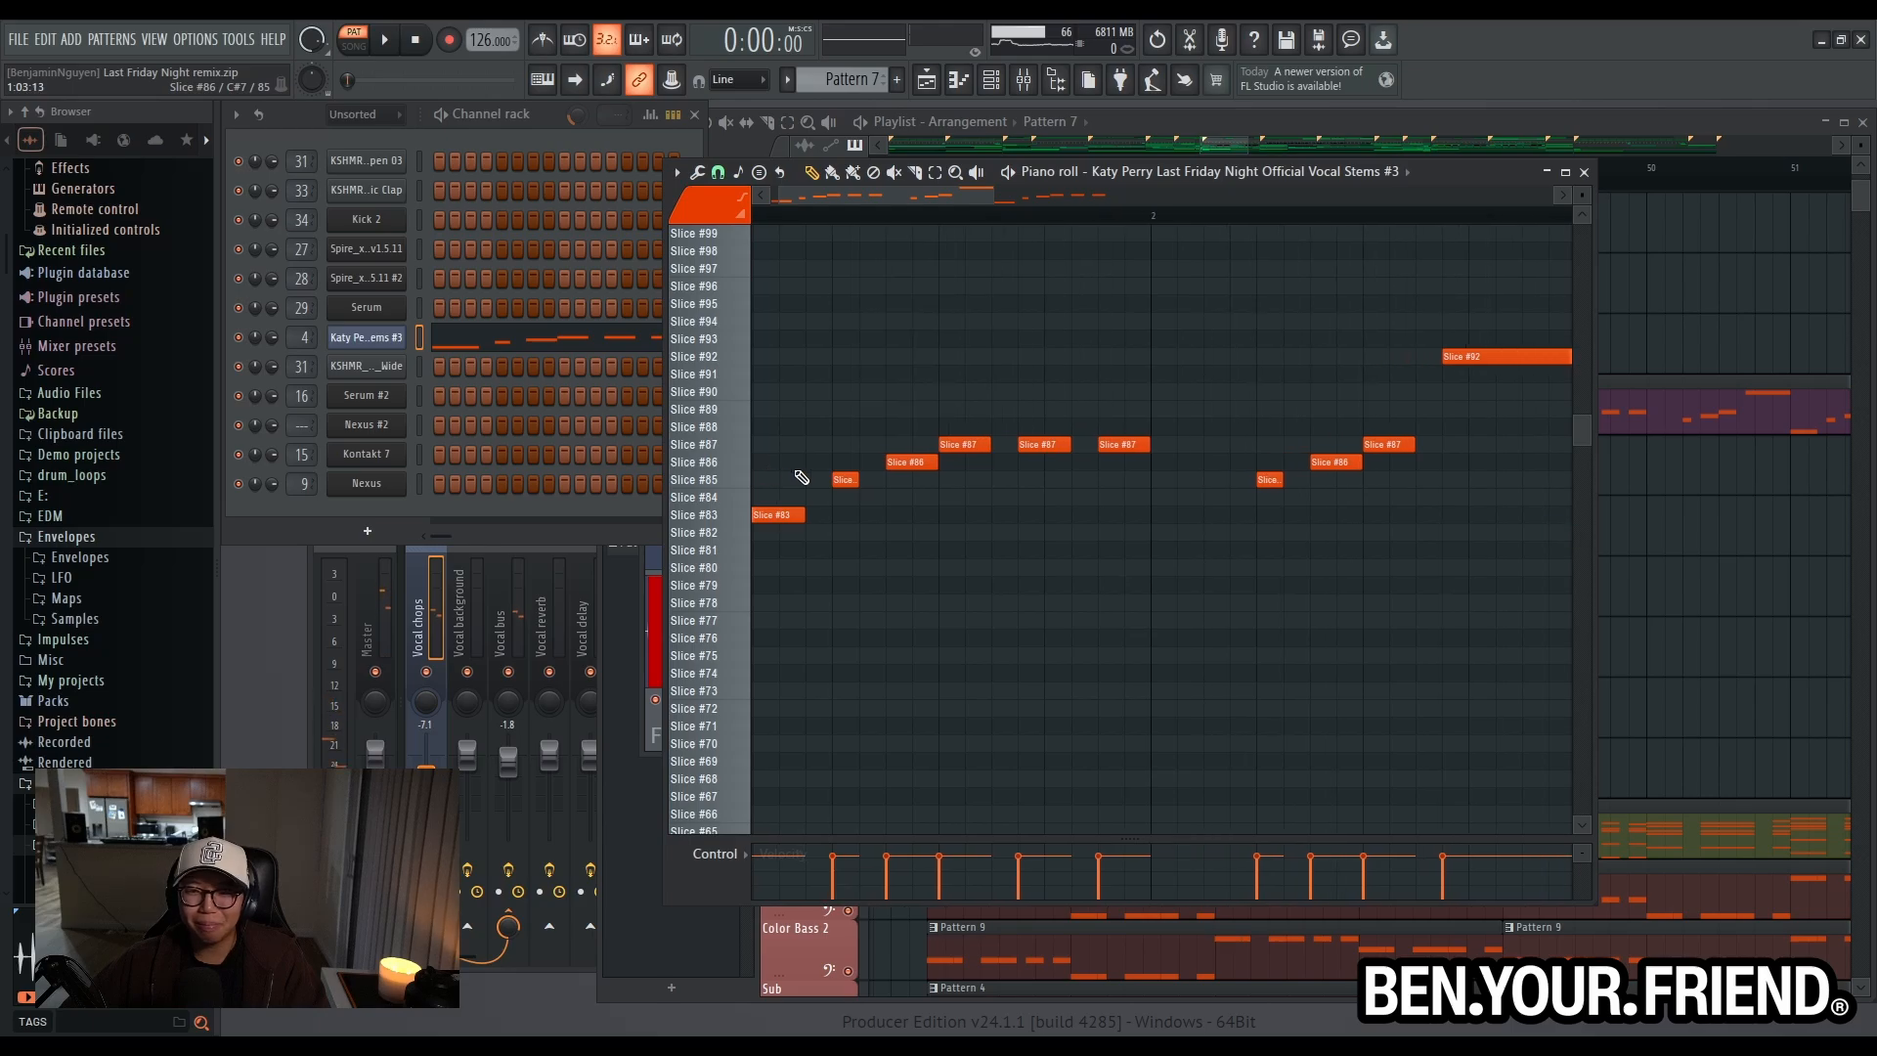
{"action": "left_click", "coordinate": [382, 39]}
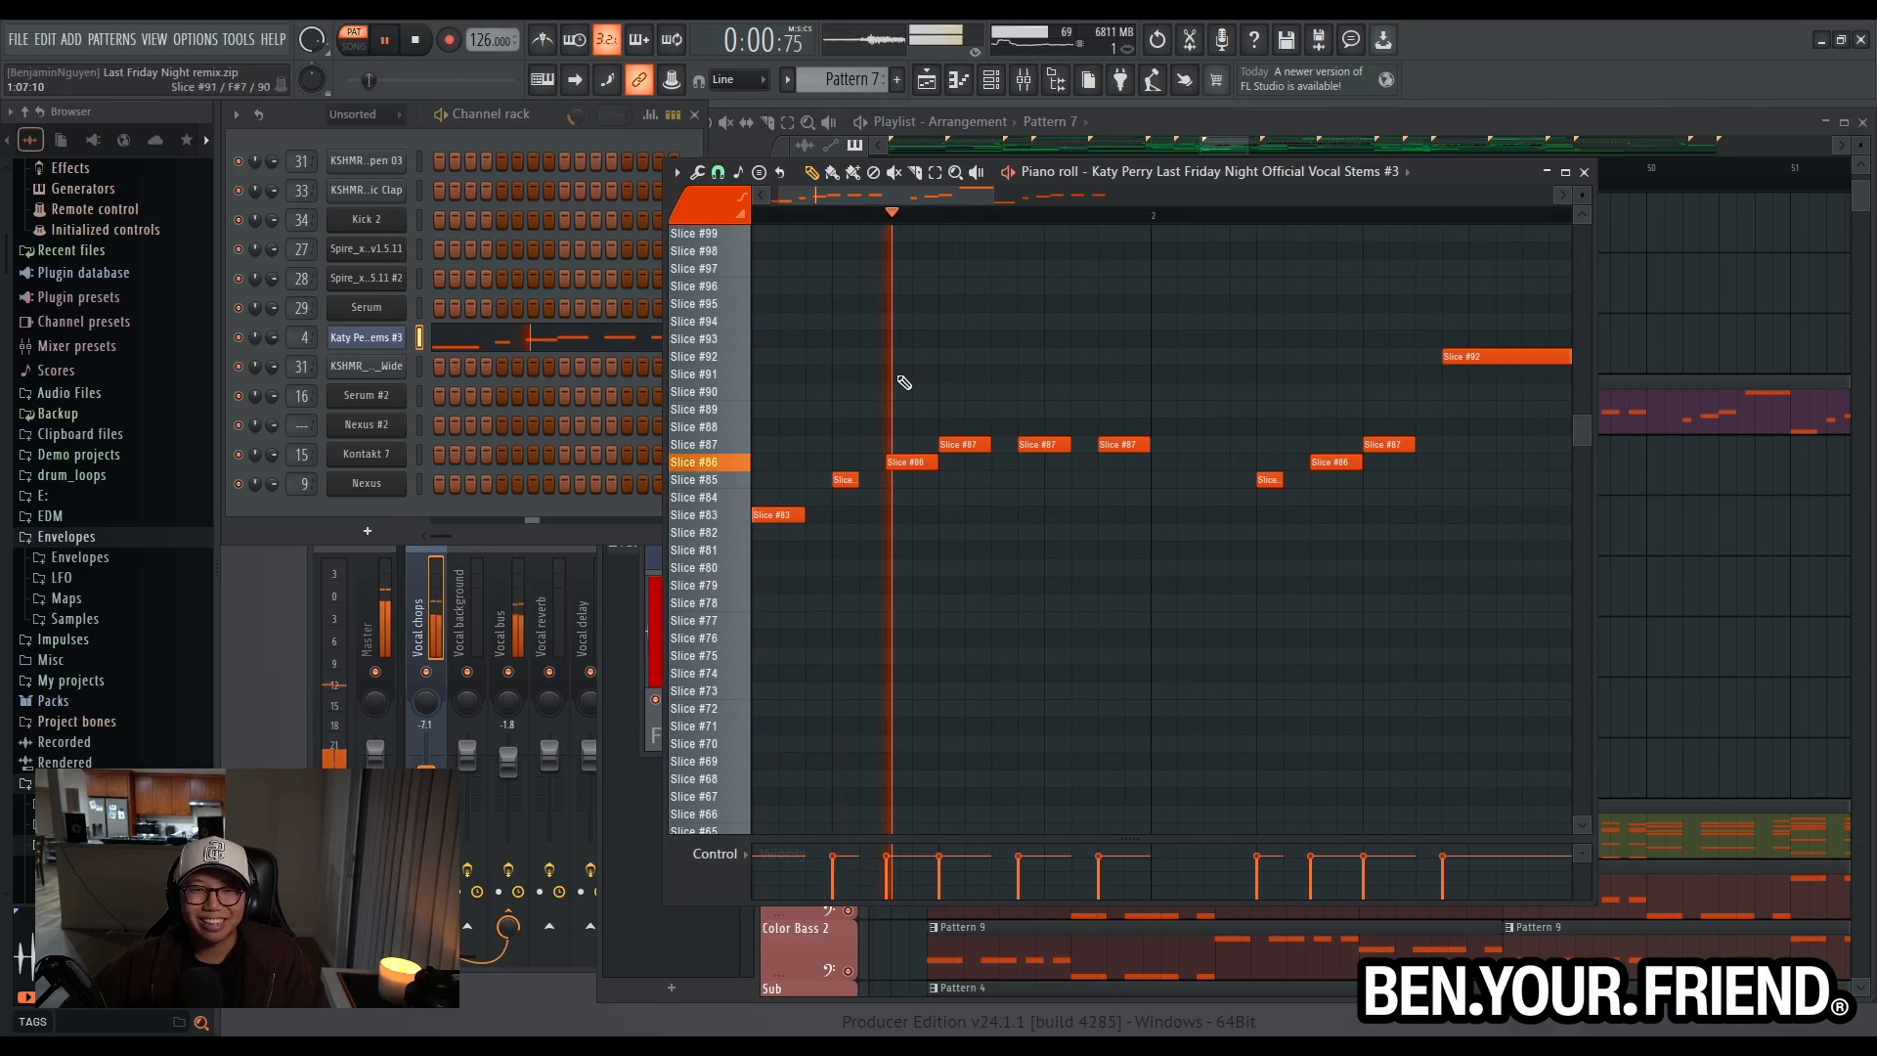
{"action": "scroll", "coordinate": [880, 381], "scroll_direction": "down", "scroll_amount": 4}
{"action": "right_click", "coordinate": [1664, 345]}
{"action": "scroll", "coordinate": [1037, 407], "scroll_direction": "down", "scroll_amount": 4}
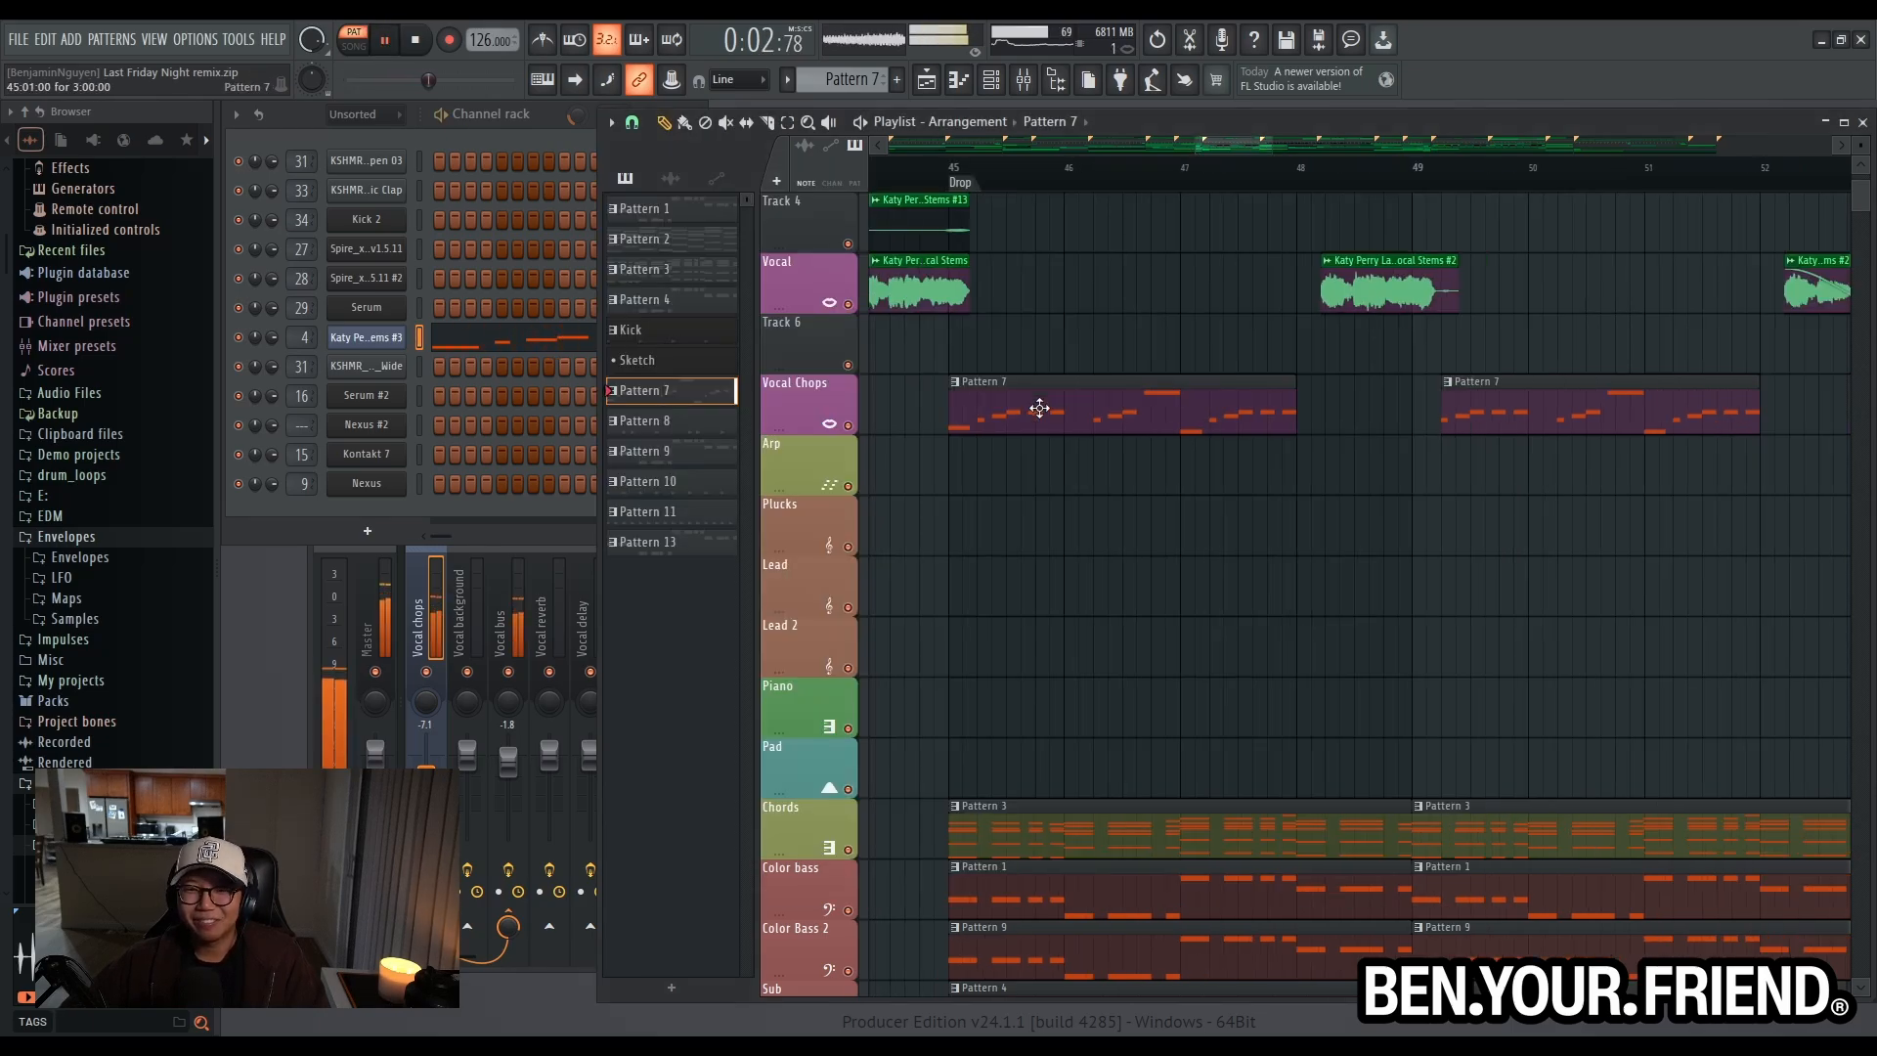
{"action": "key", "text": "space"}
- Play the full arrangement from the Drop marker and examine how the vocal chops fit with the chords, basses and drums
{"action": "left_click", "coordinate": [987, 165]}
{"action": "scroll", "coordinate": [1106, 667], "scroll_direction": "down", "scroll_amount": 3}
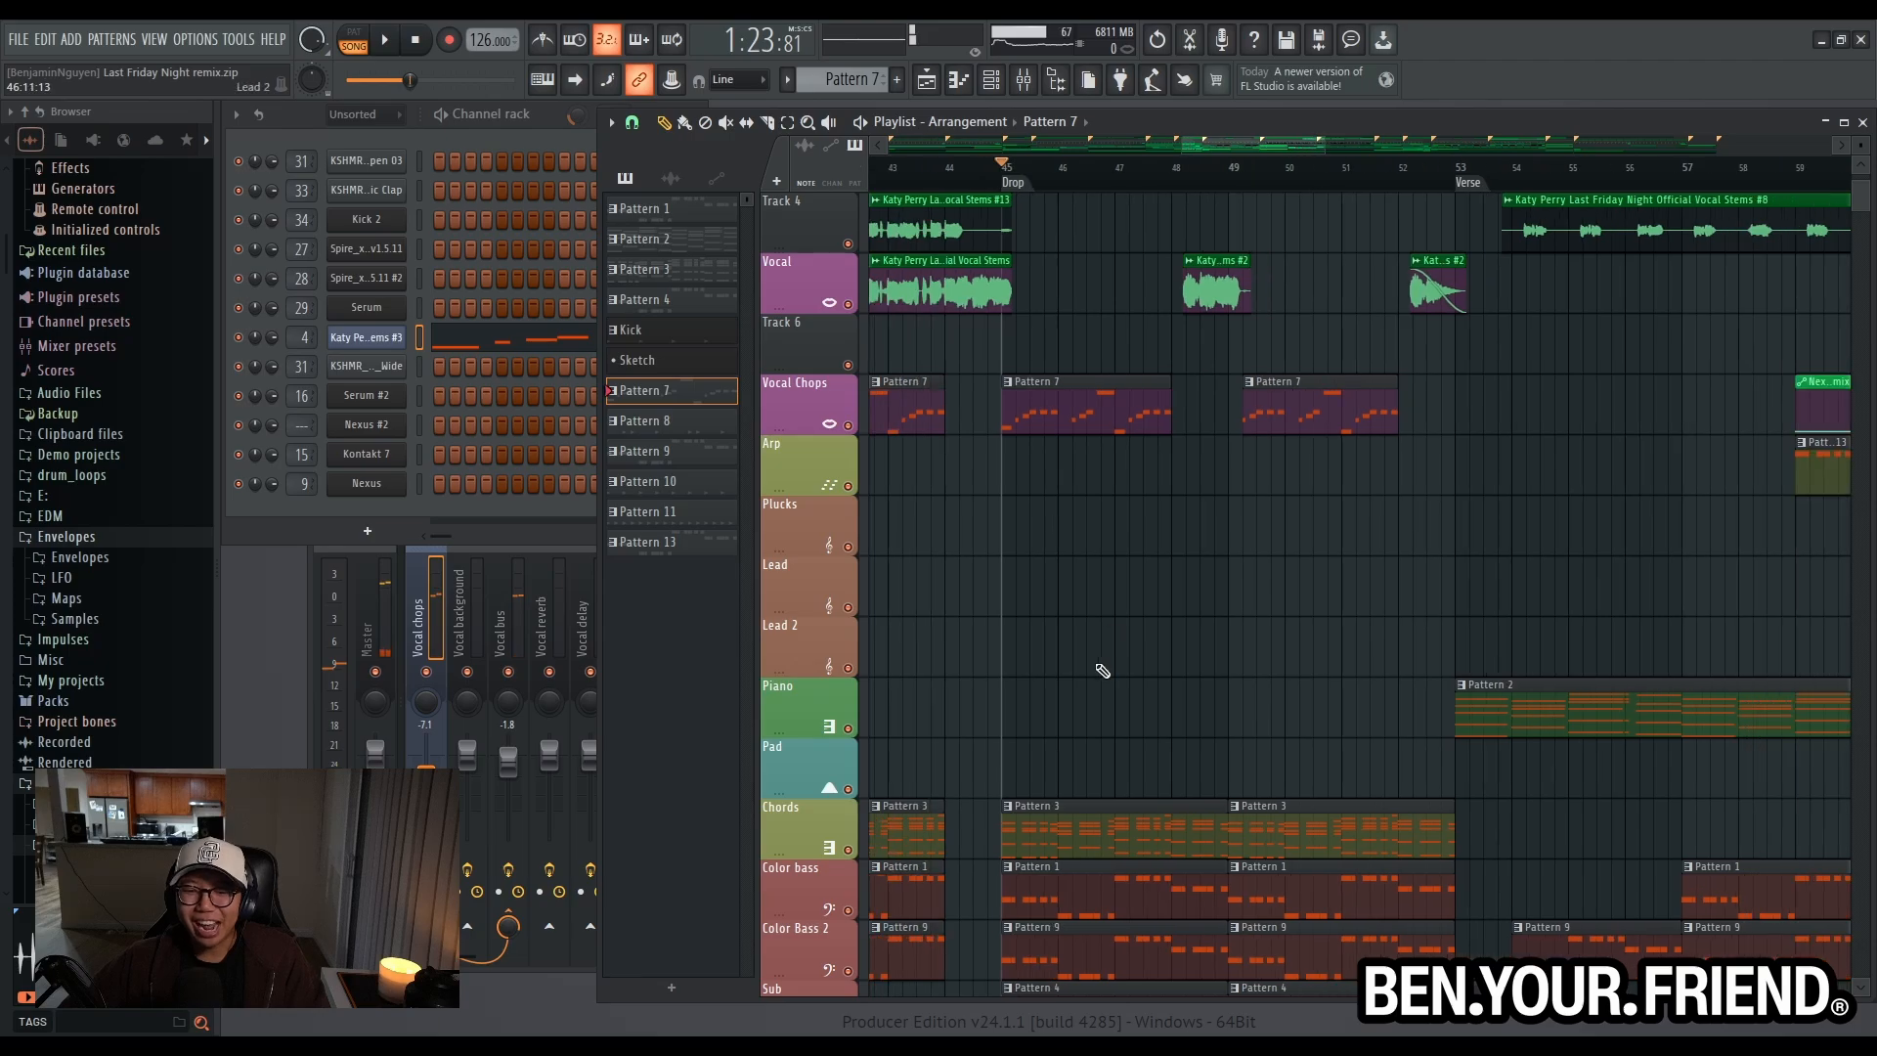
{"action": "scroll", "coordinate": [1099, 662], "scroll_direction": "down", "scroll_amount": 5}
{"action": "key", "text": "space"}
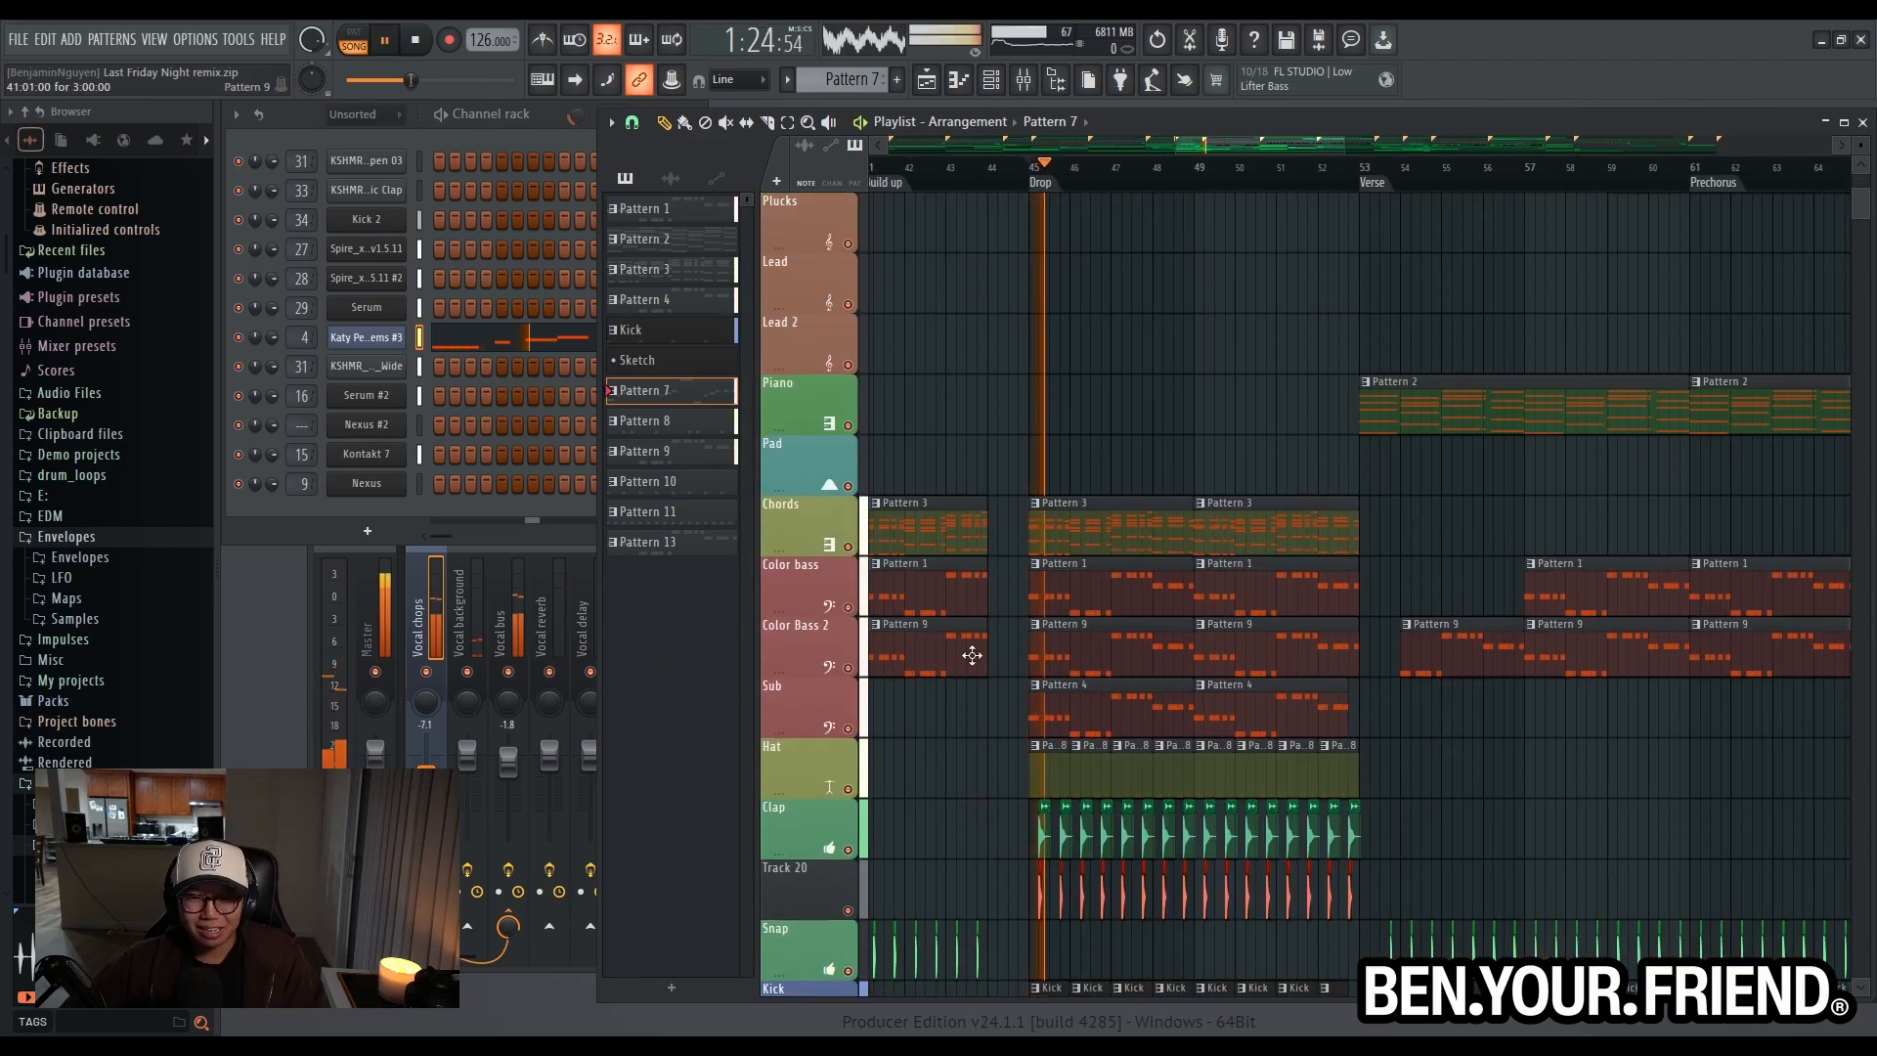
{"action": "scroll", "coordinate": [1108, 660], "scroll_direction": "up", "scroll_amount": 3}
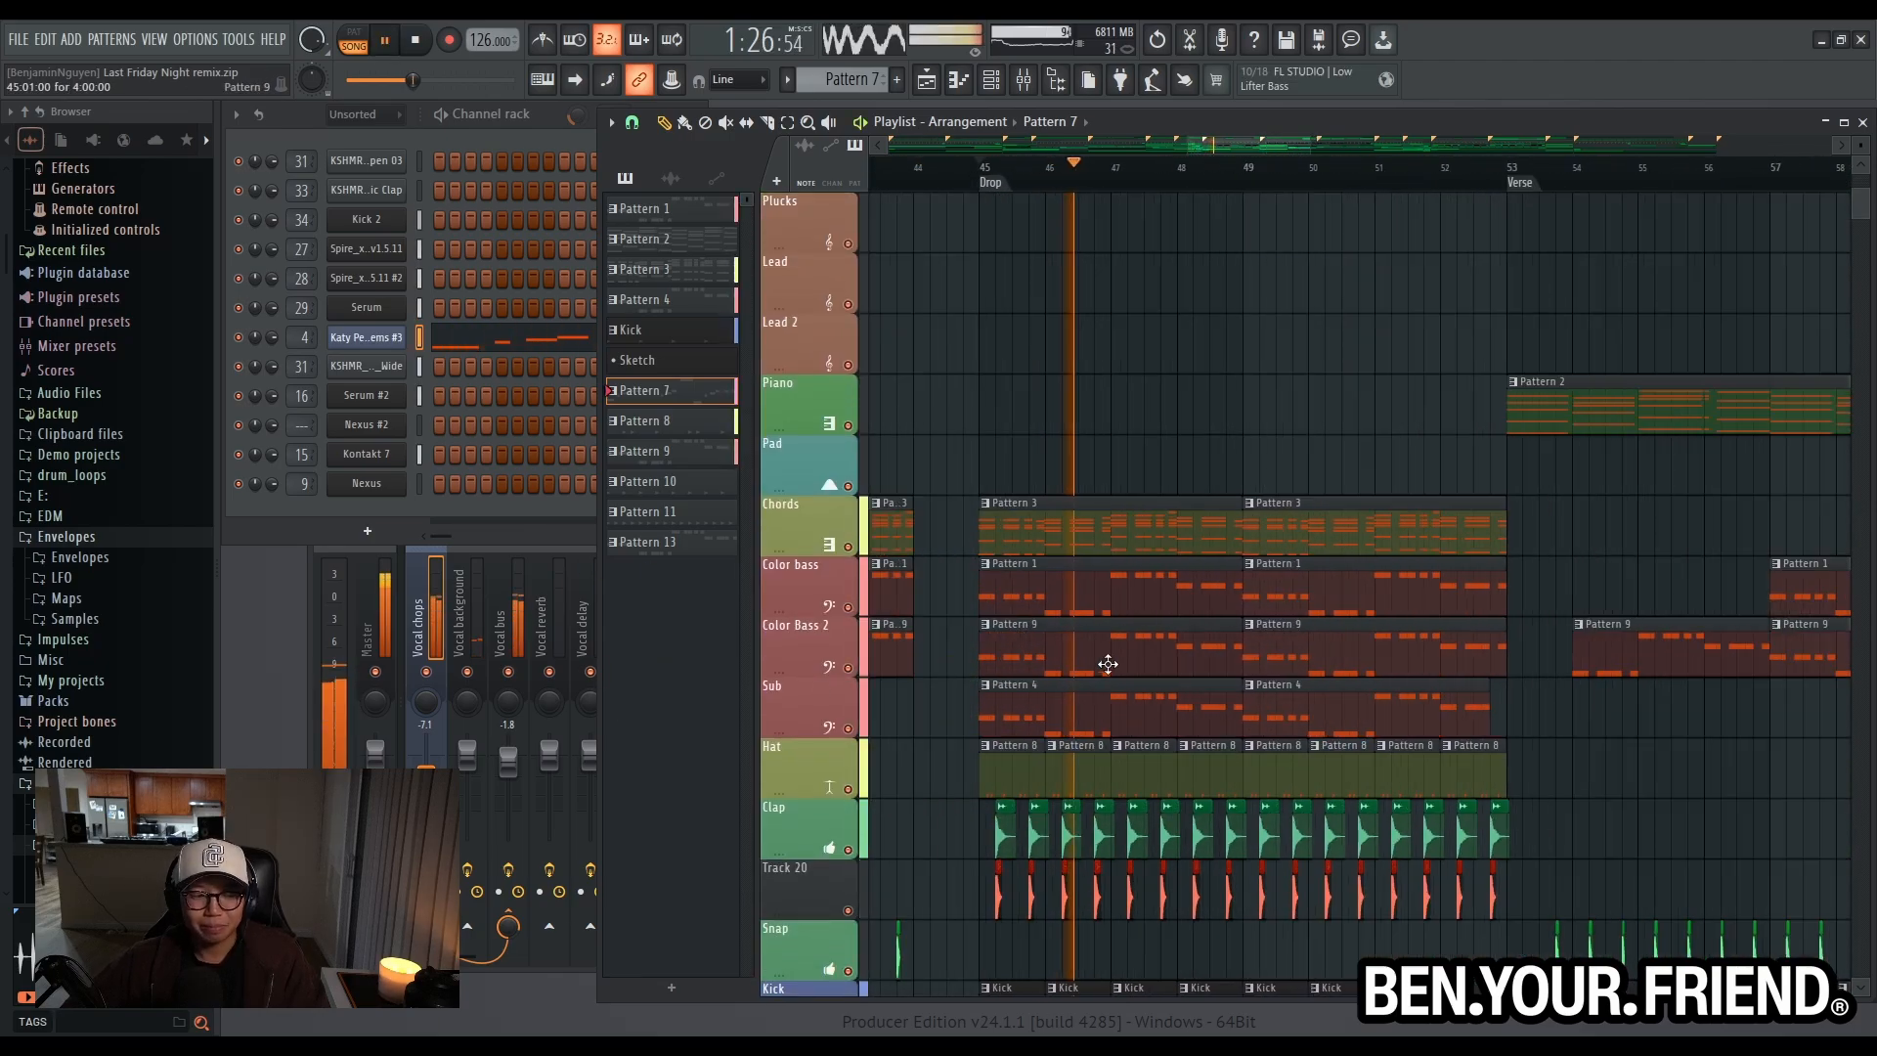
{"action": "scroll", "coordinate": [1110, 638], "scroll_direction": "up", "scroll_amount": 2}
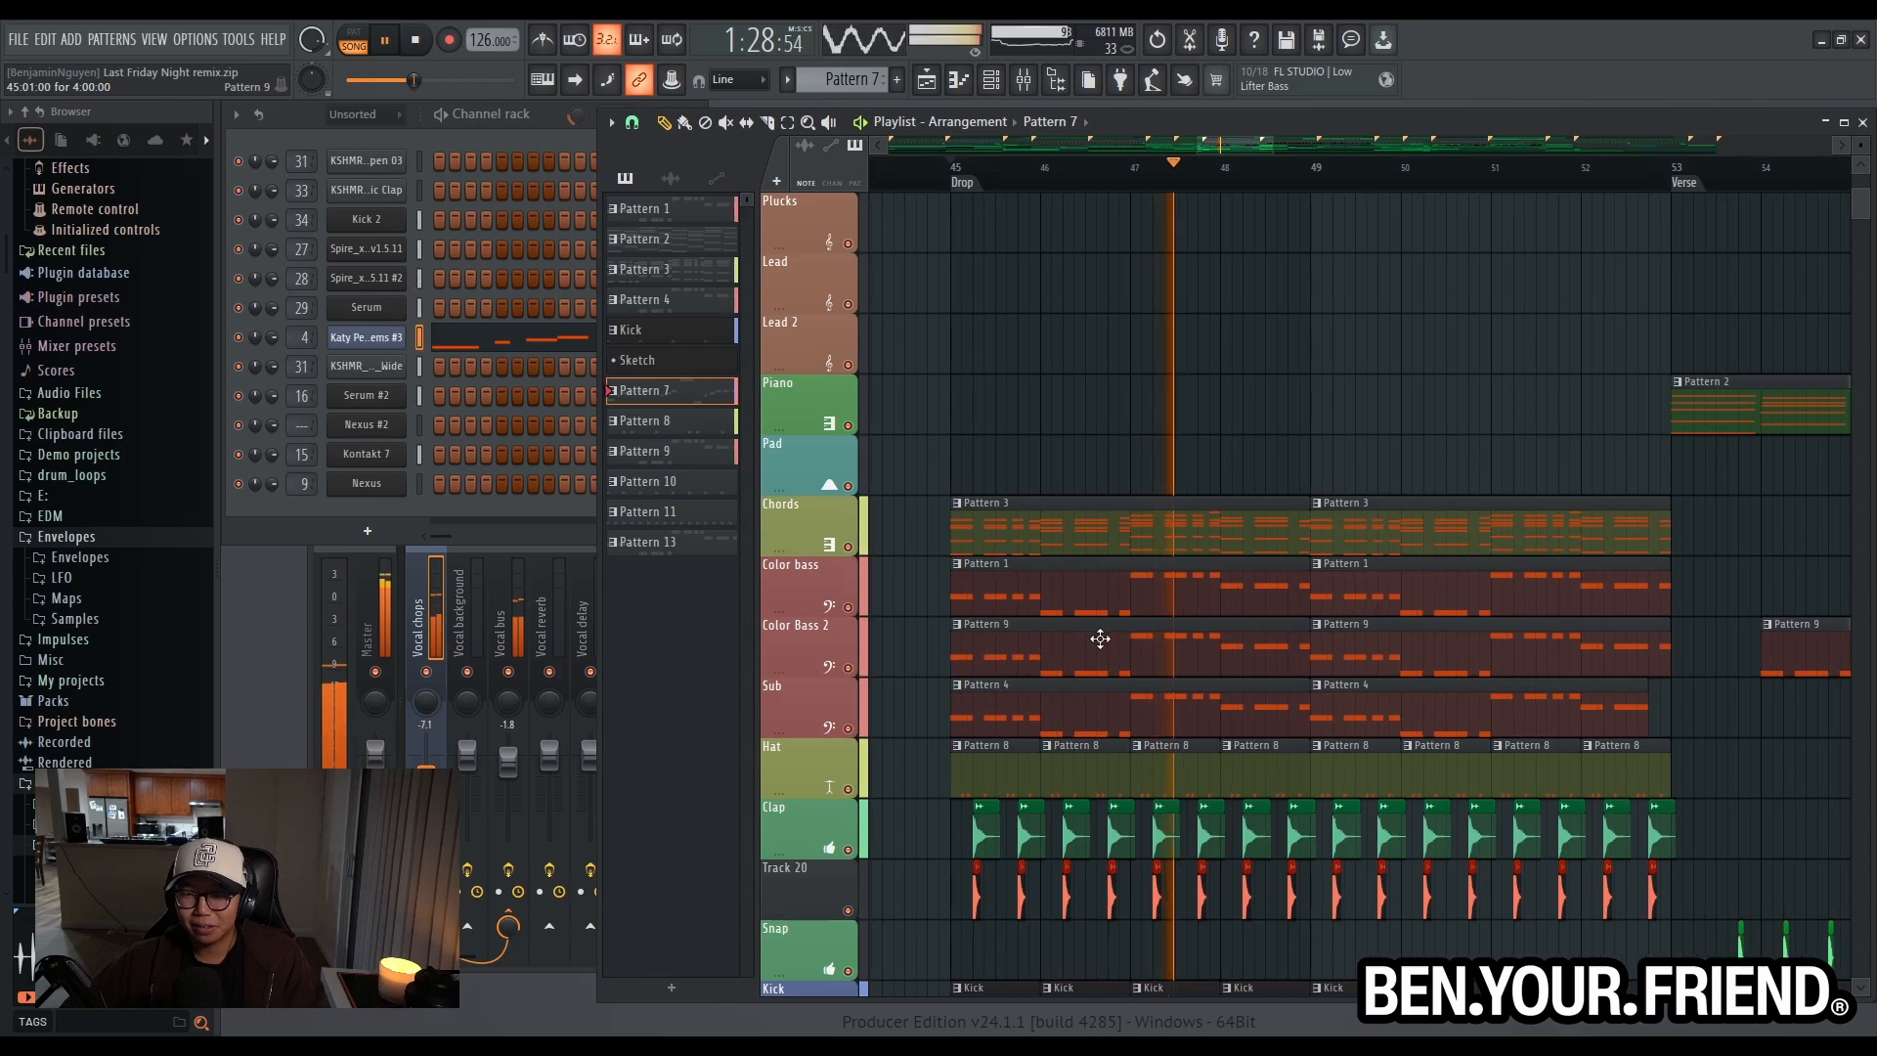
{"action": "scroll", "coordinate": [1105, 643], "scroll_direction": "up", "scroll_amount": 5}
{"action": "scroll", "coordinate": [1095, 636], "scroll_direction": "down", "scroll_amount": 1}
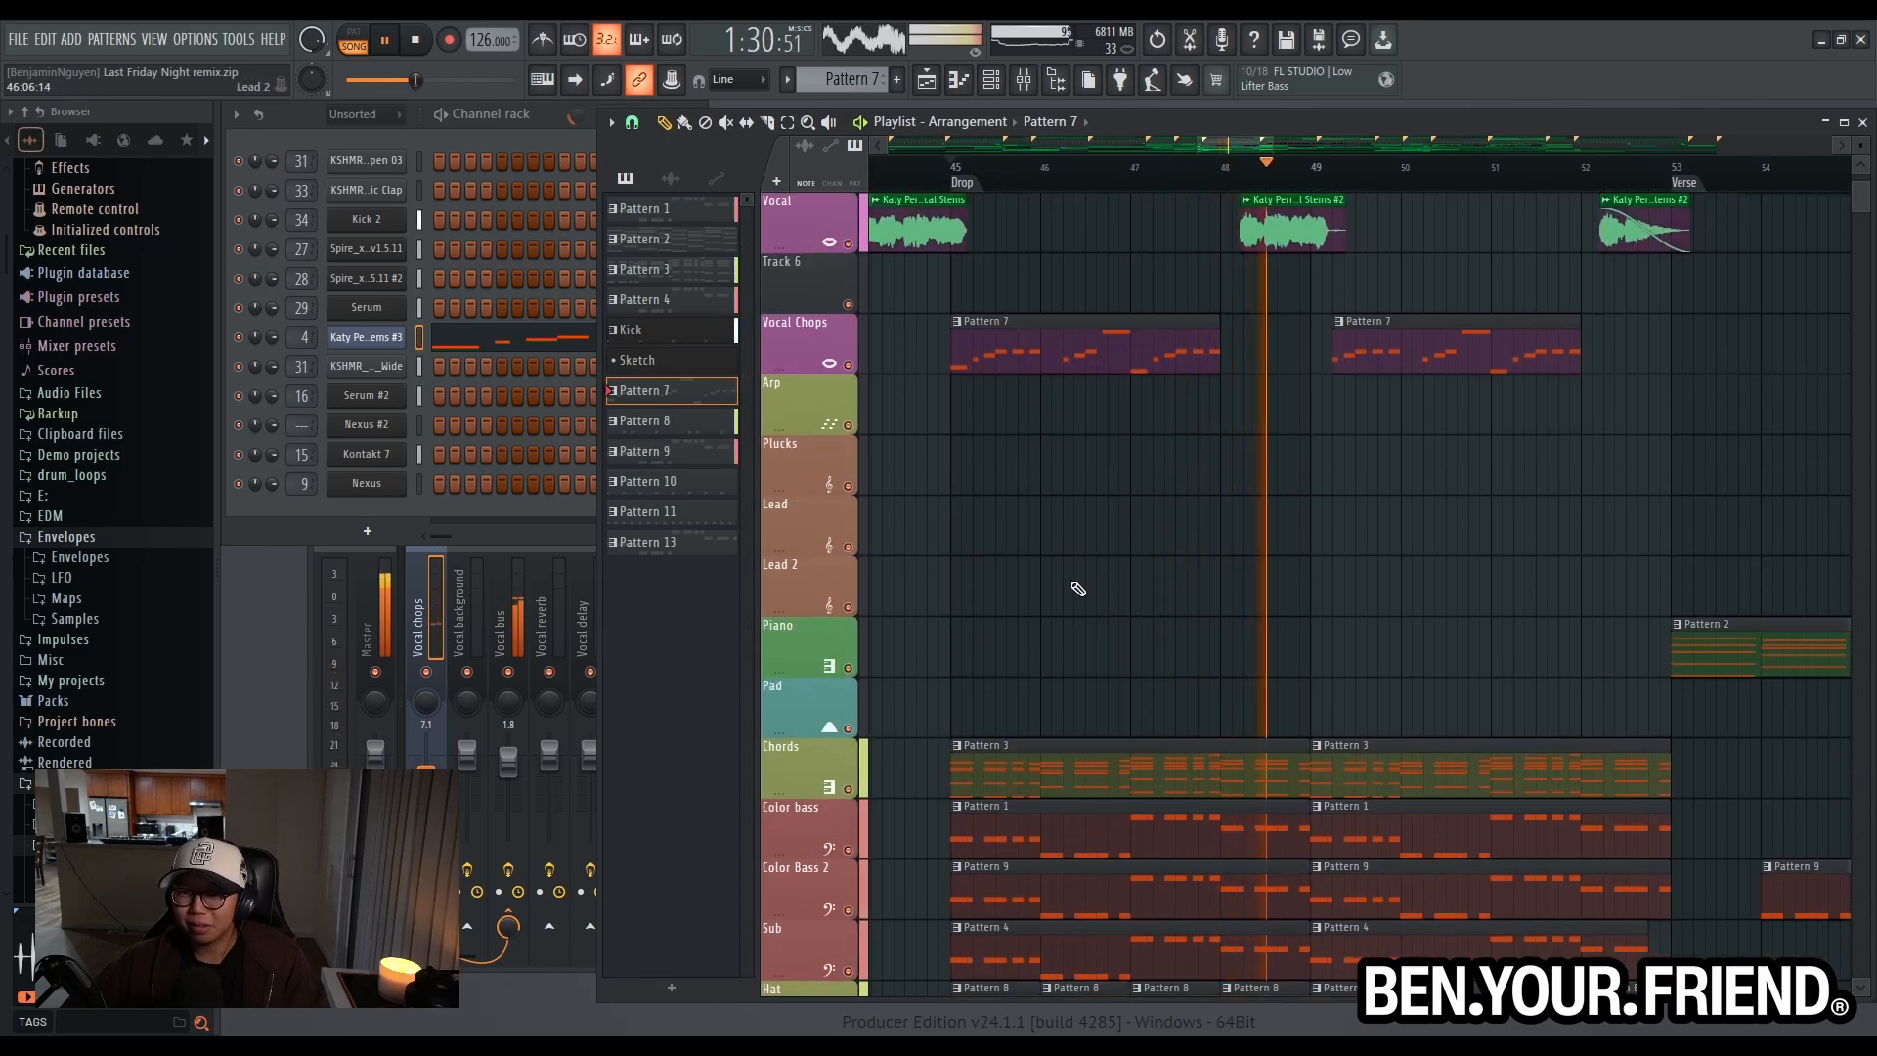
{"action": "key", "text": "space"}
- Move the song position to bar 48 and examine the Vocal clip between the two vocal chop sections
{"action": "scroll", "coordinate": [1324, 302], "scroll_direction": "up", "scroll_amount": 3}
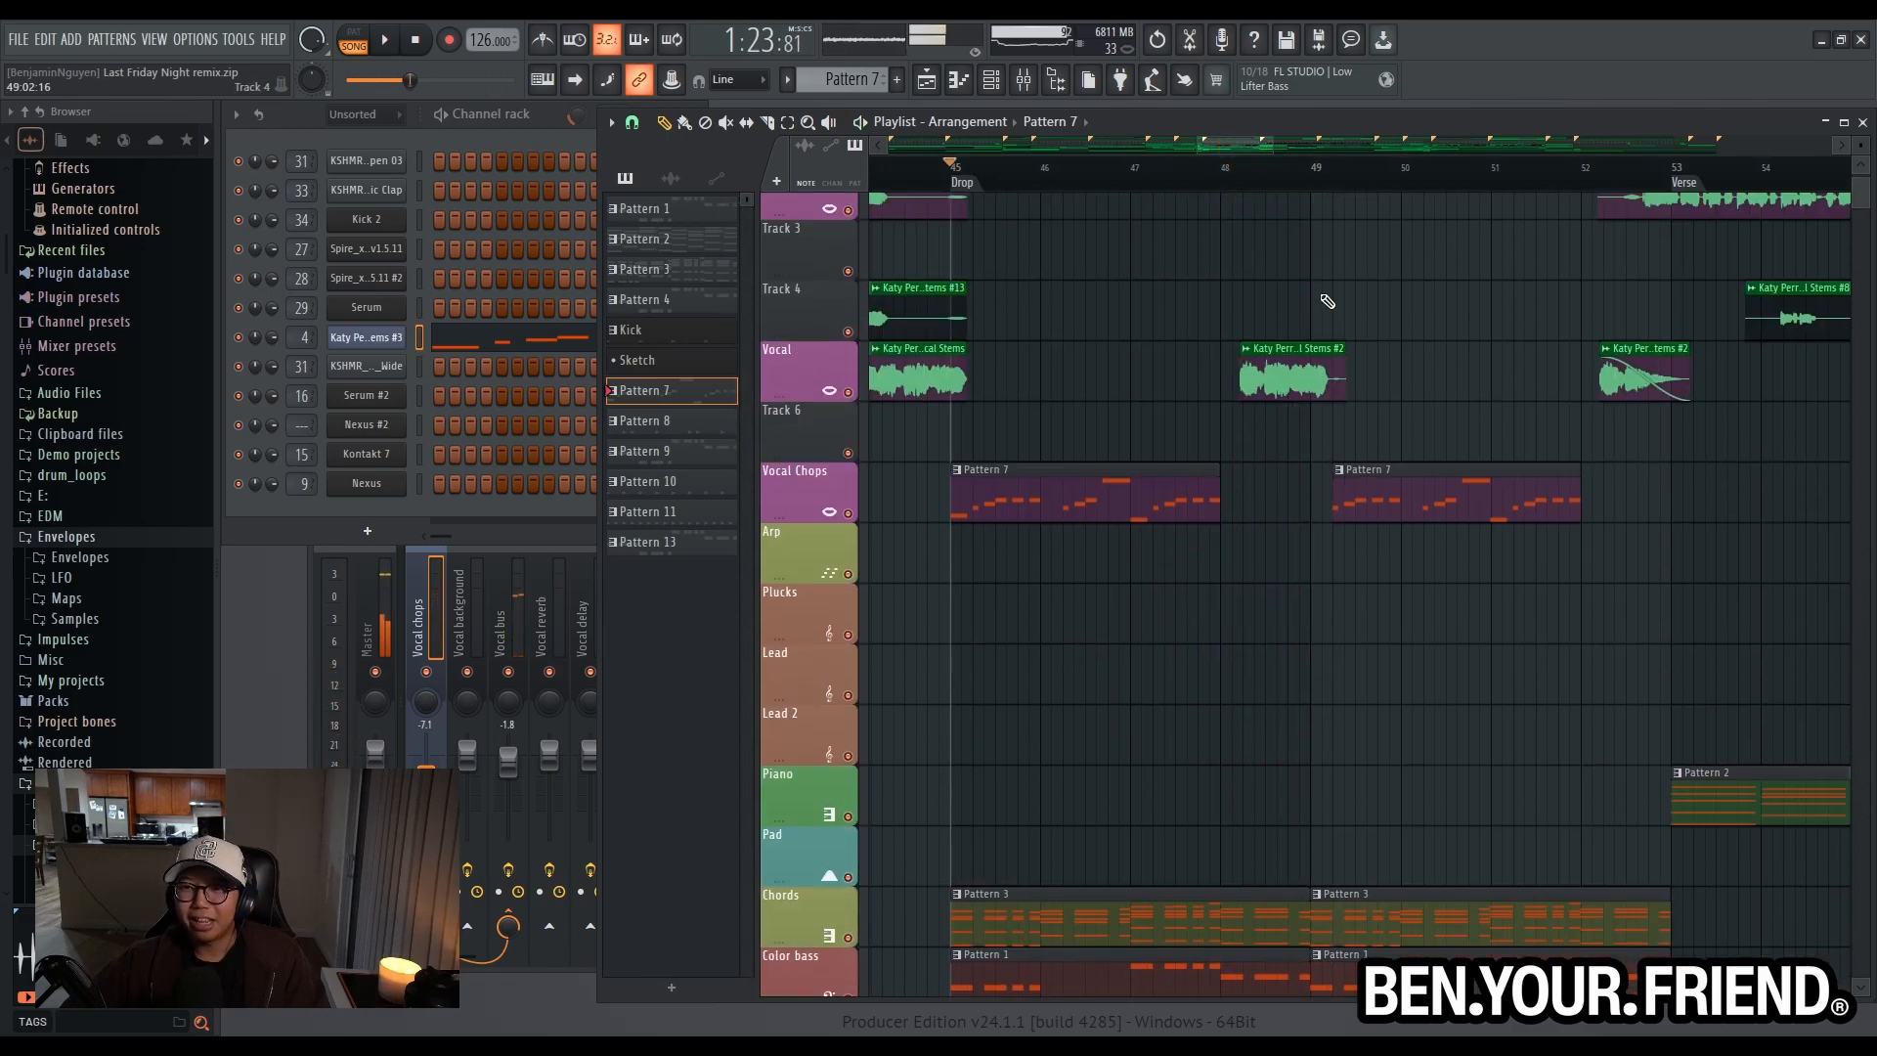
{"action": "scroll", "coordinate": [1335, 429], "scroll_direction": "up", "scroll_amount": 3}
{"action": "scroll", "coordinate": [1336, 429], "scroll_direction": "up", "scroll_amount": 1}
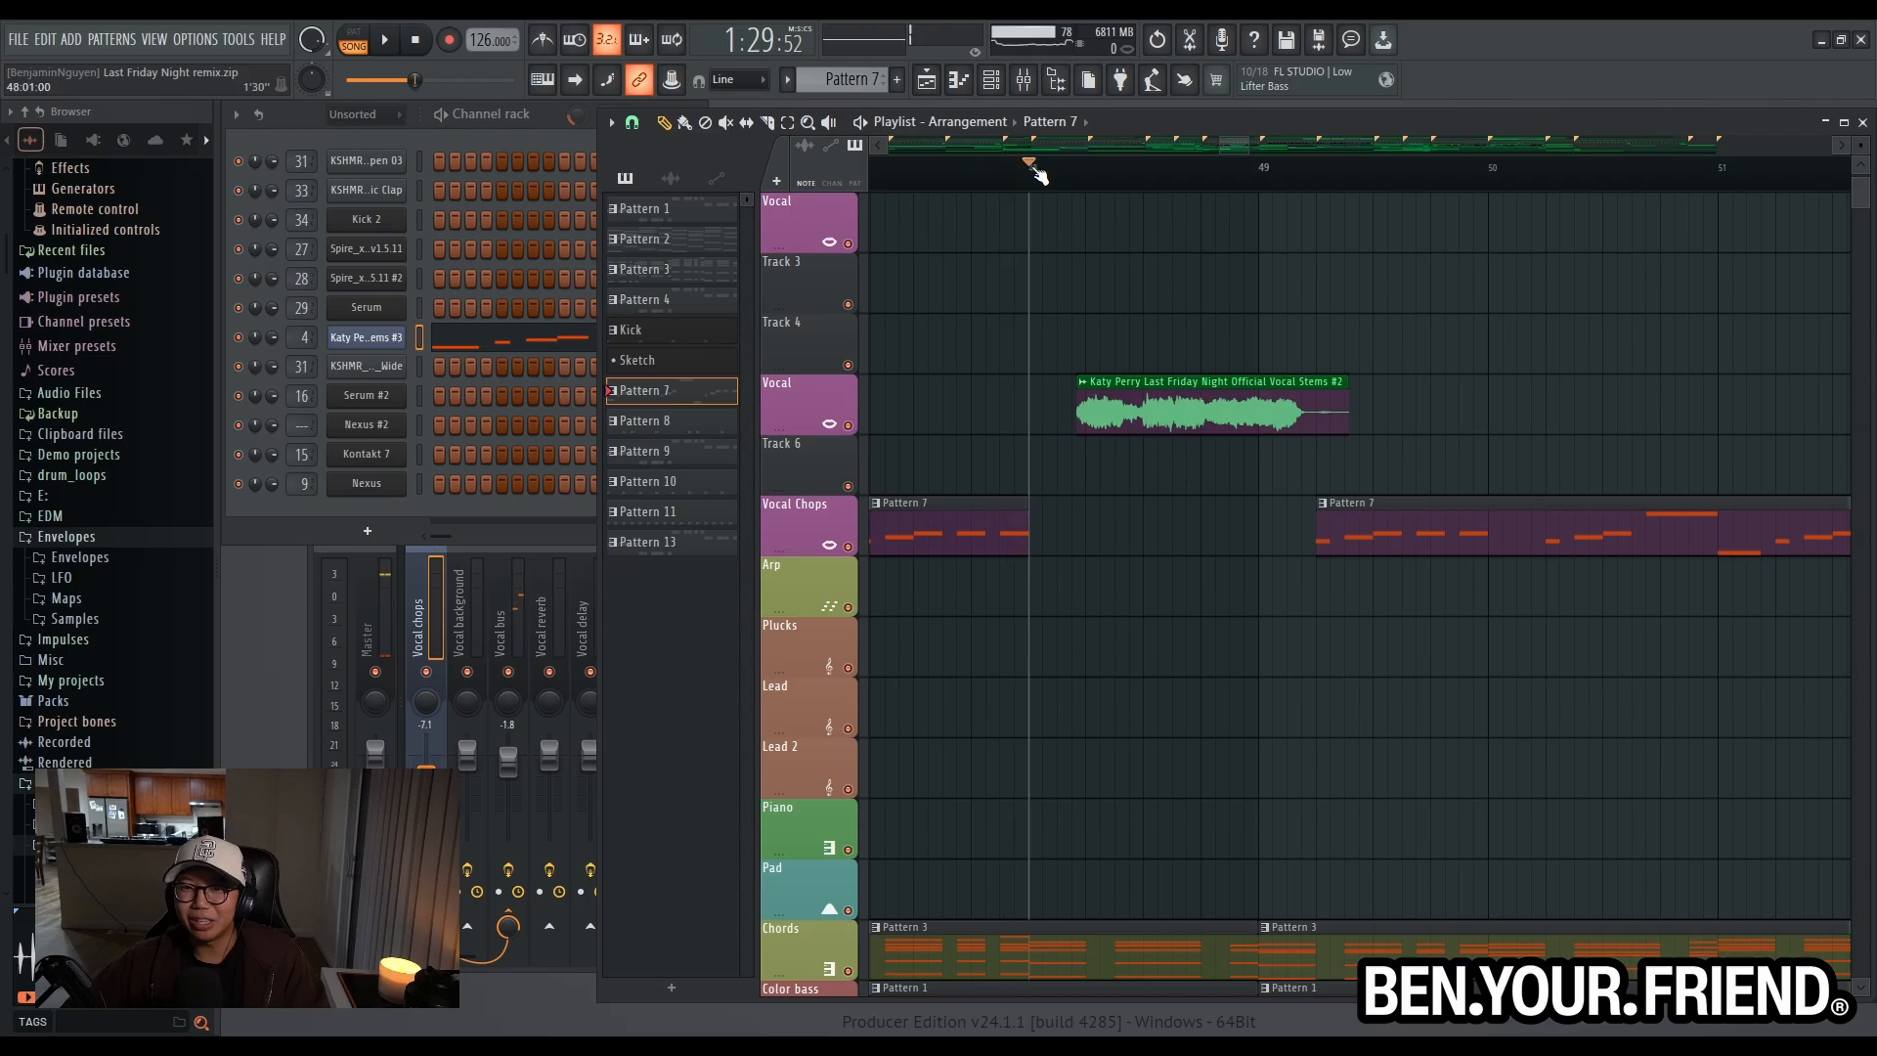
{"action": "scroll", "coordinate": [1278, 494], "scroll_direction": "down", "scroll_amount": 4}
{"action": "scroll", "coordinate": [1190, 503], "scroll_direction": "down", "scroll_amount": 2}
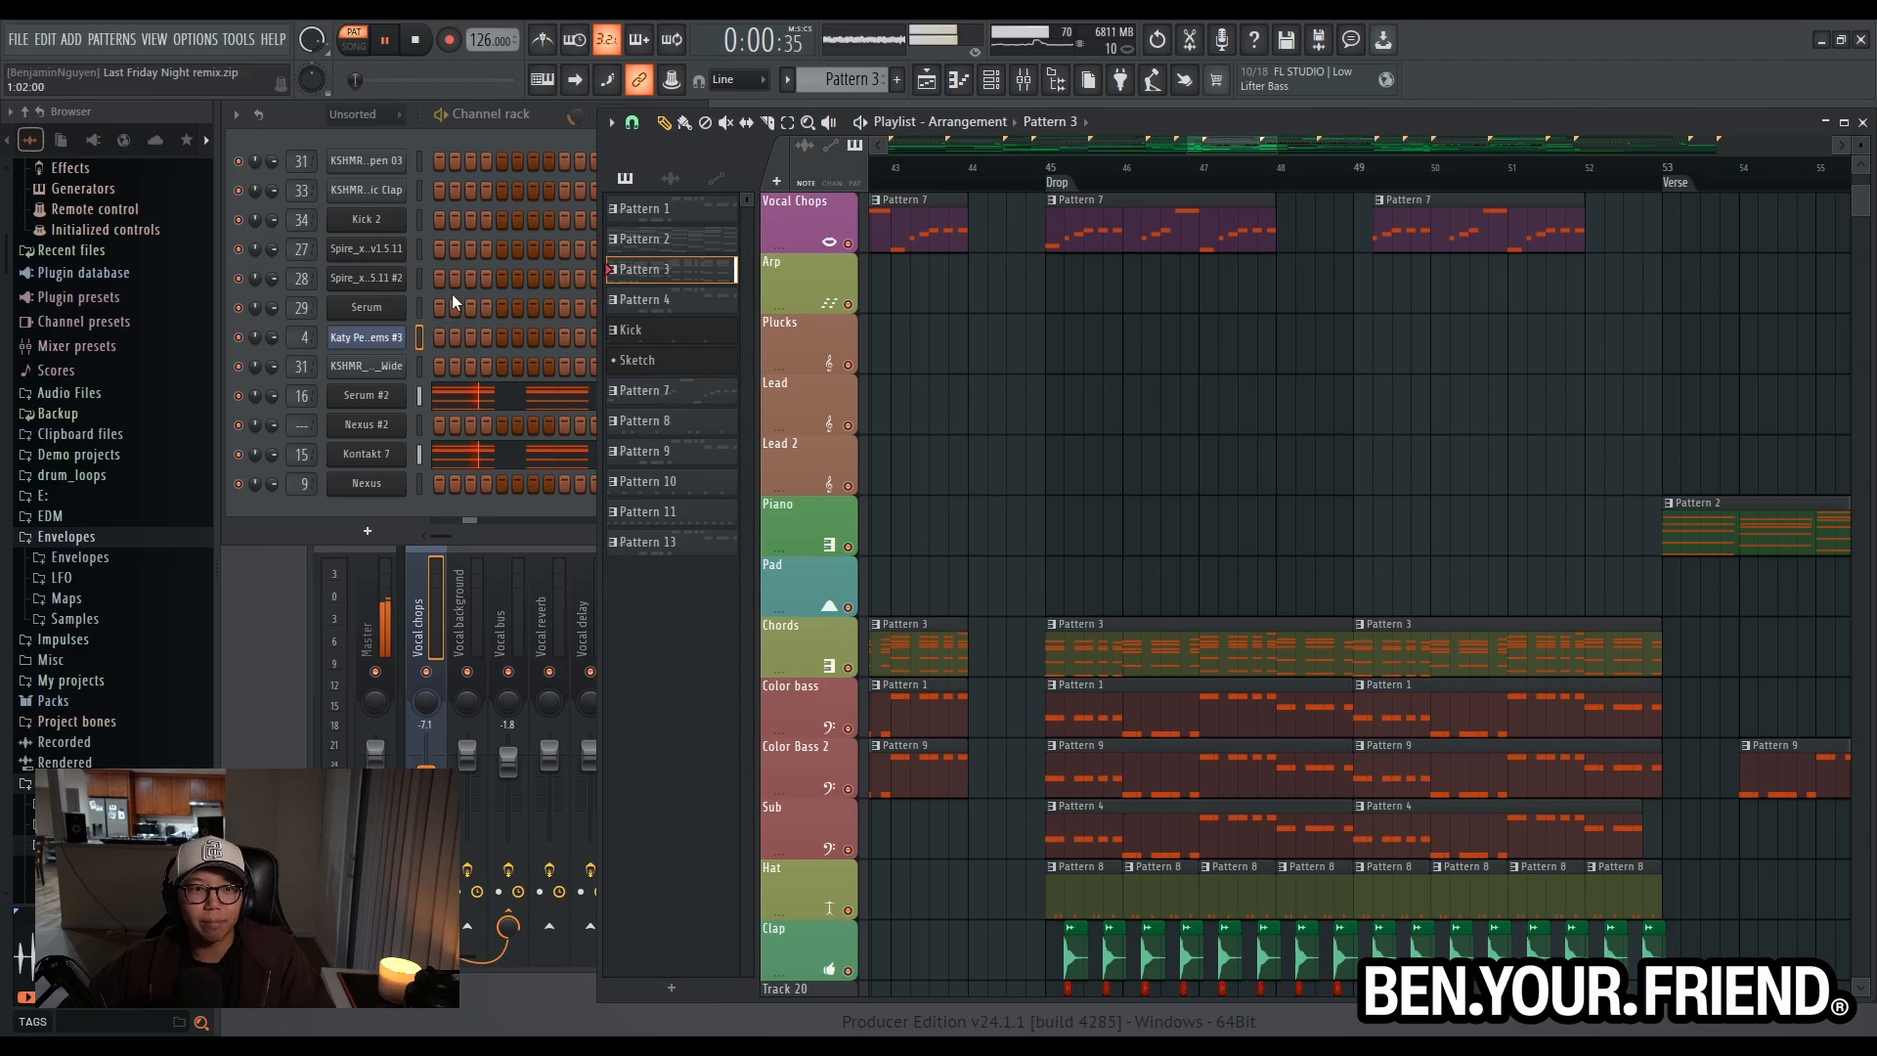
- Audition the drop's Color bass Pattern 1 and Vocal Chops Pattern 7 separately, then stop playback
{"action": "left_click", "coordinate": [1112, 701]}
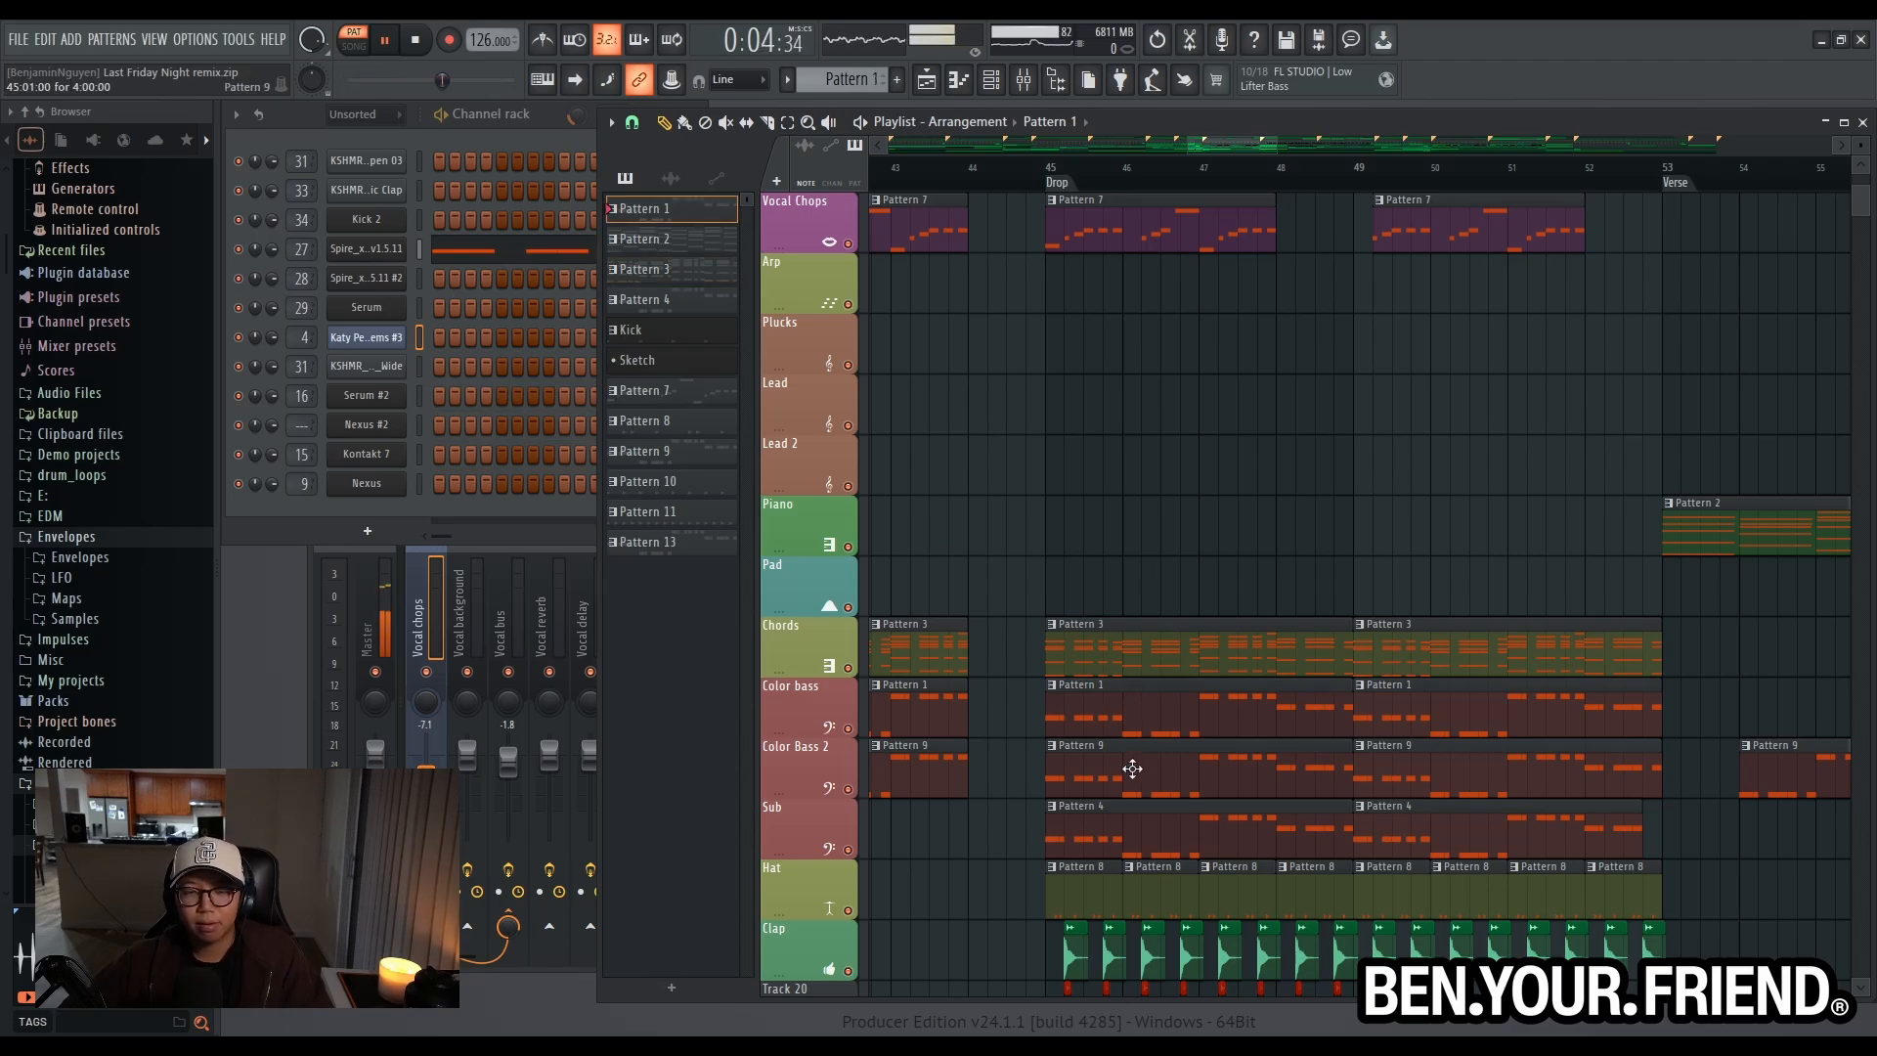
{"action": "left_click", "coordinate": [1091, 226]}
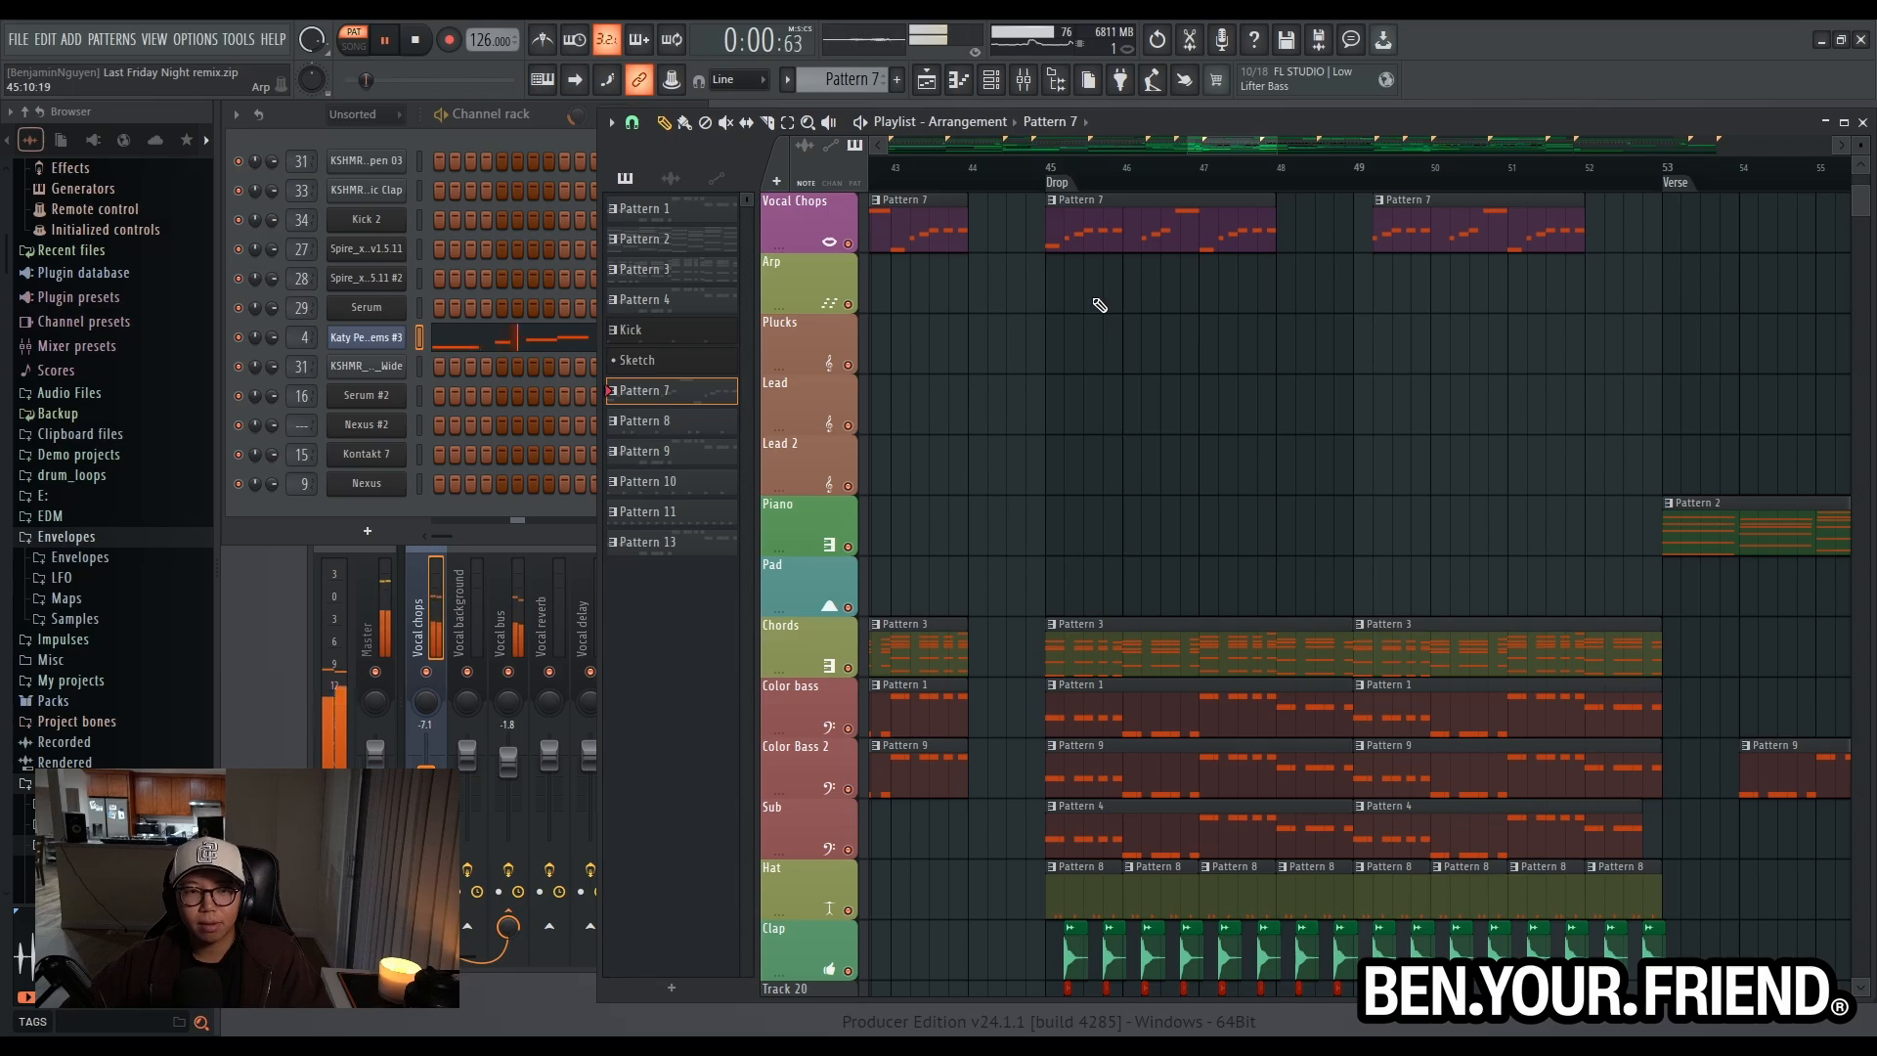
{"action": "scroll", "coordinate": [1104, 563], "scroll_direction": "up", "scroll_amount": 5}
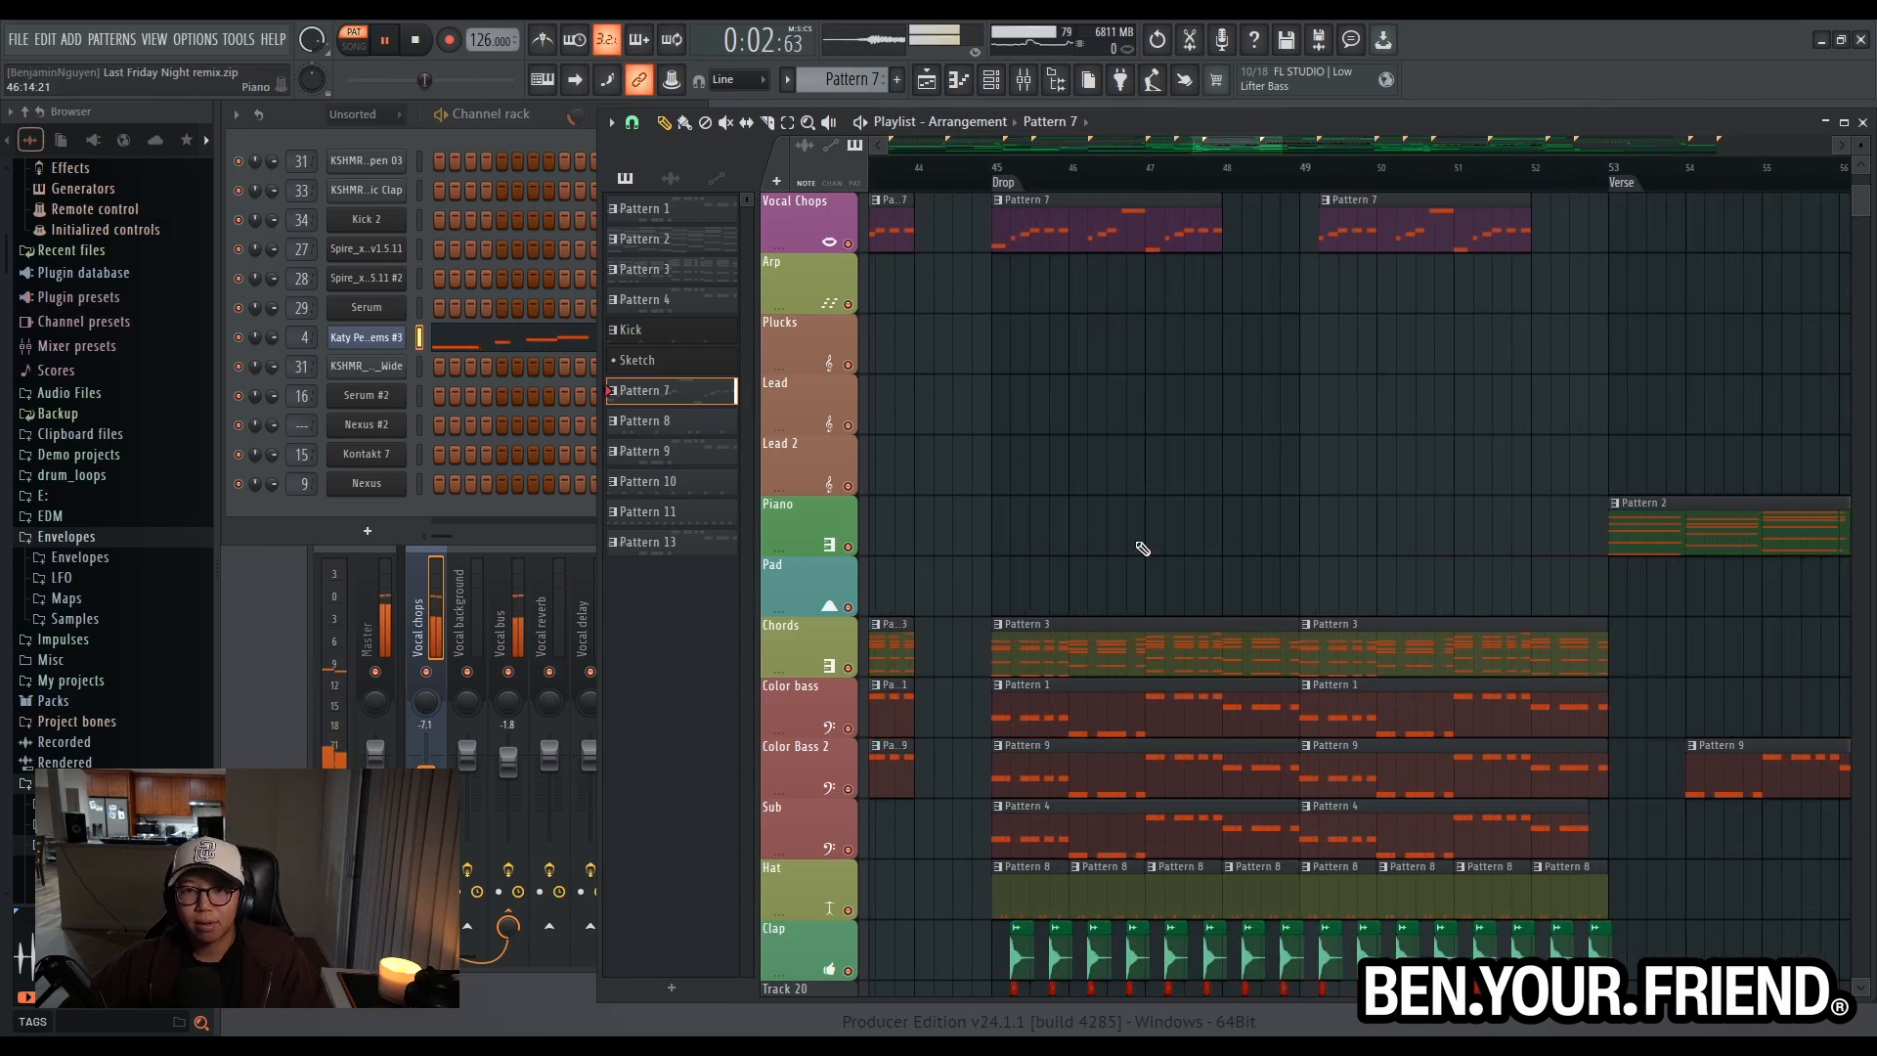
{"action": "key", "text": "space"}
- Mute the Sample track in the playlist
{"action": "scroll", "coordinate": [1043, 538], "scroll_direction": "down", "scroll_amount": 3}
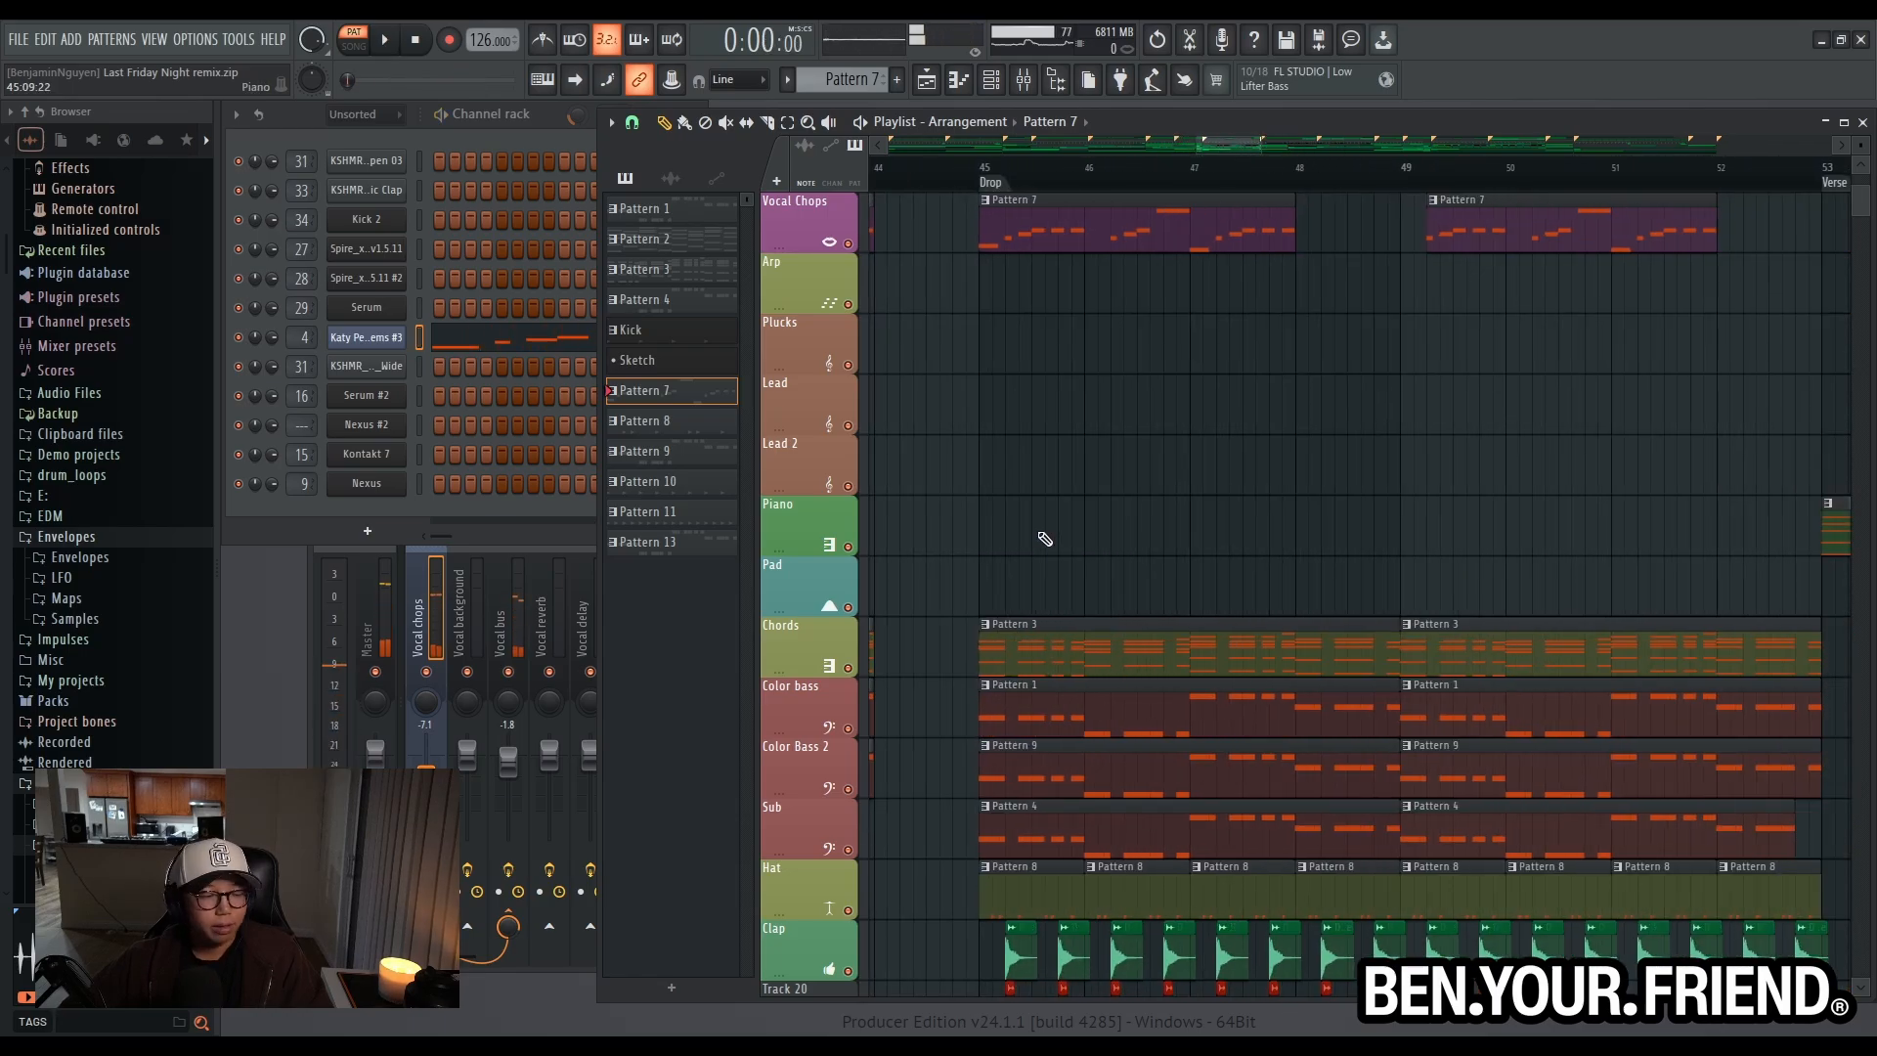
{"action": "scroll", "coordinate": [1045, 539], "scroll_direction": "down", "scroll_amount": 3}
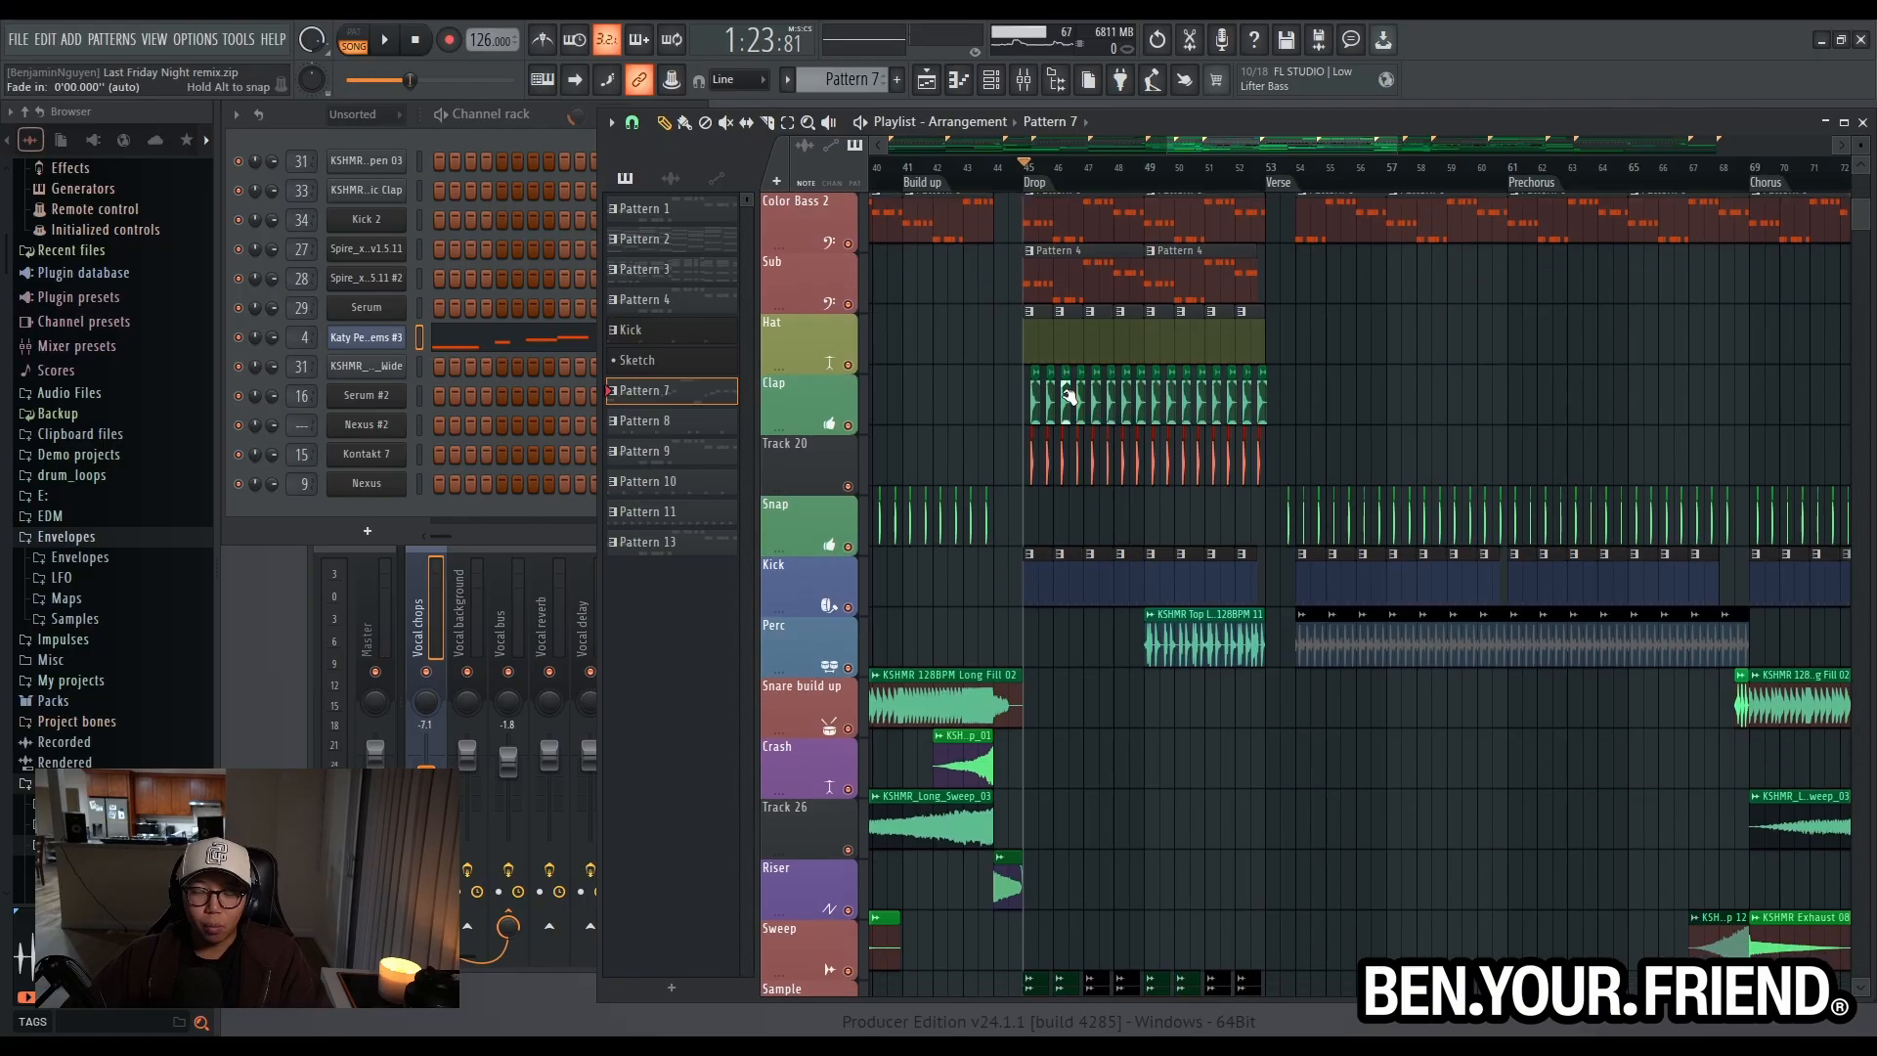
{"action": "scroll", "coordinate": [1068, 397], "scroll_direction": "up", "scroll_amount": 5}
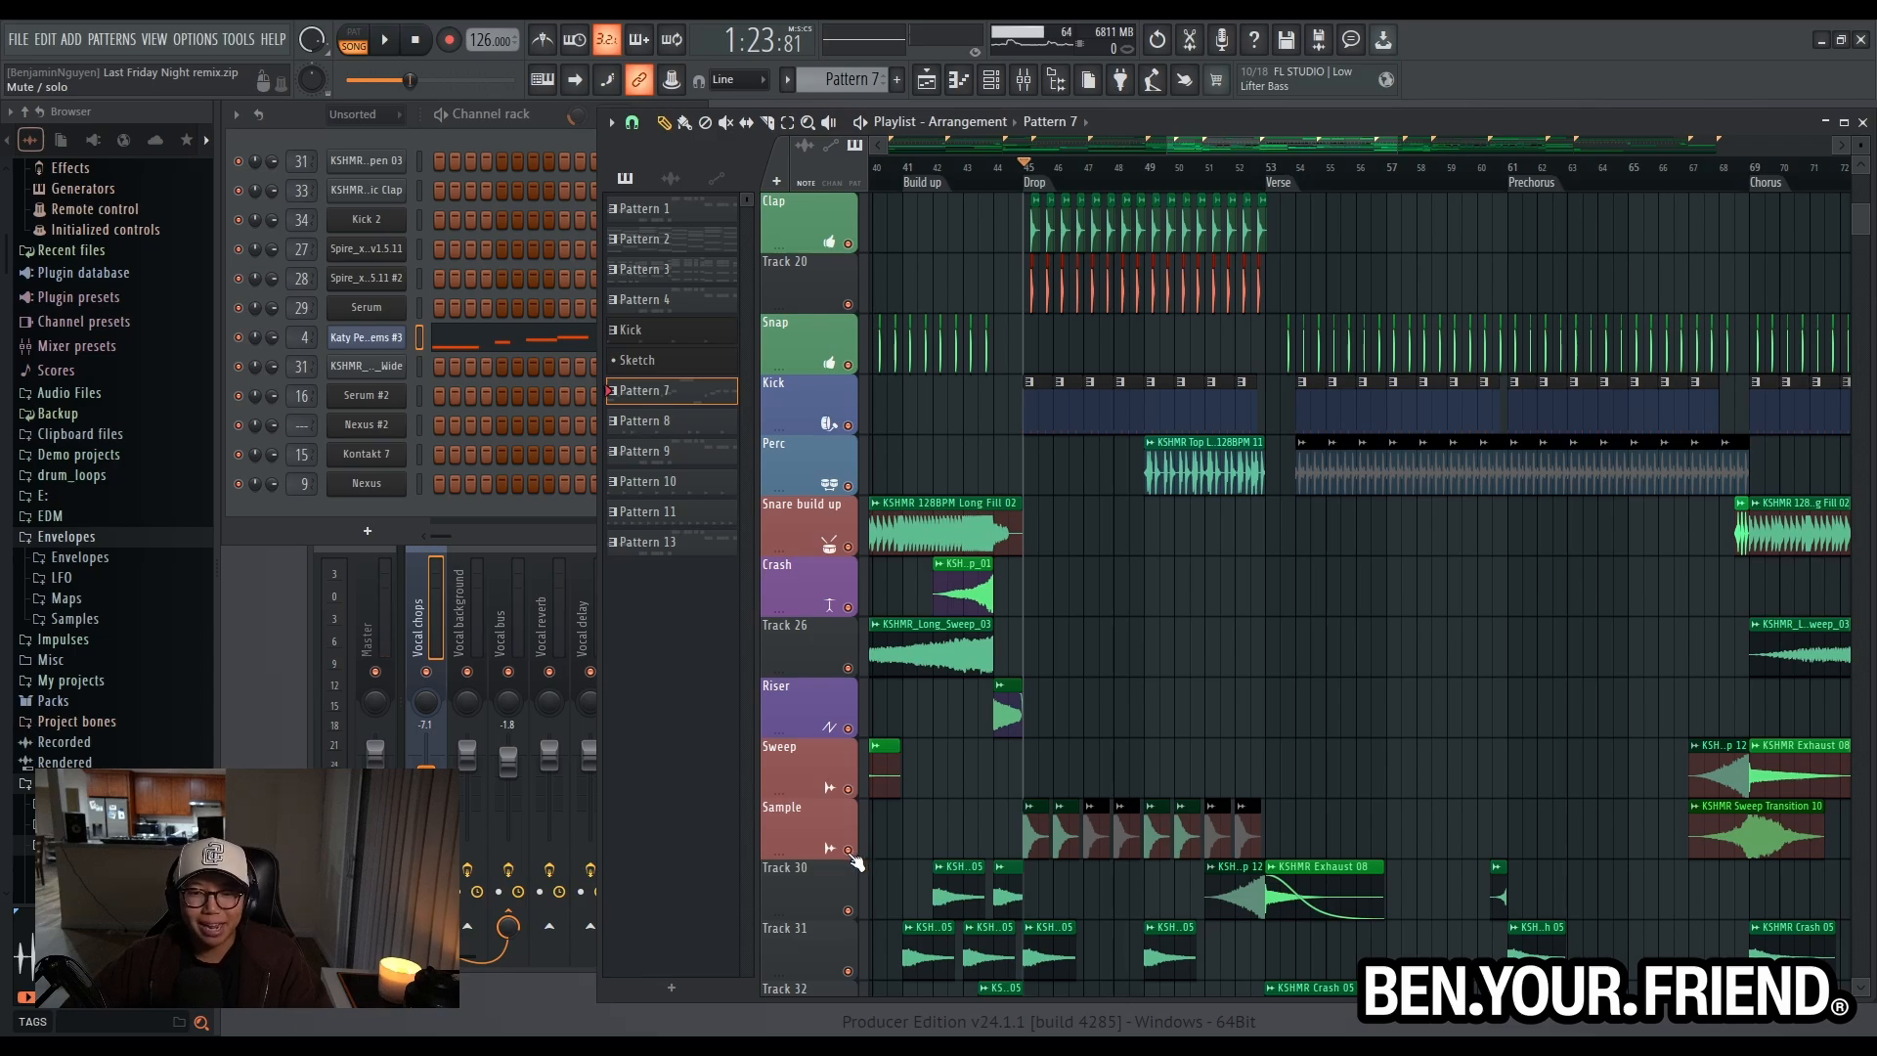
{"action": "scroll", "coordinate": [856, 862], "scroll_direction": "up", "scroll_amount": 5}
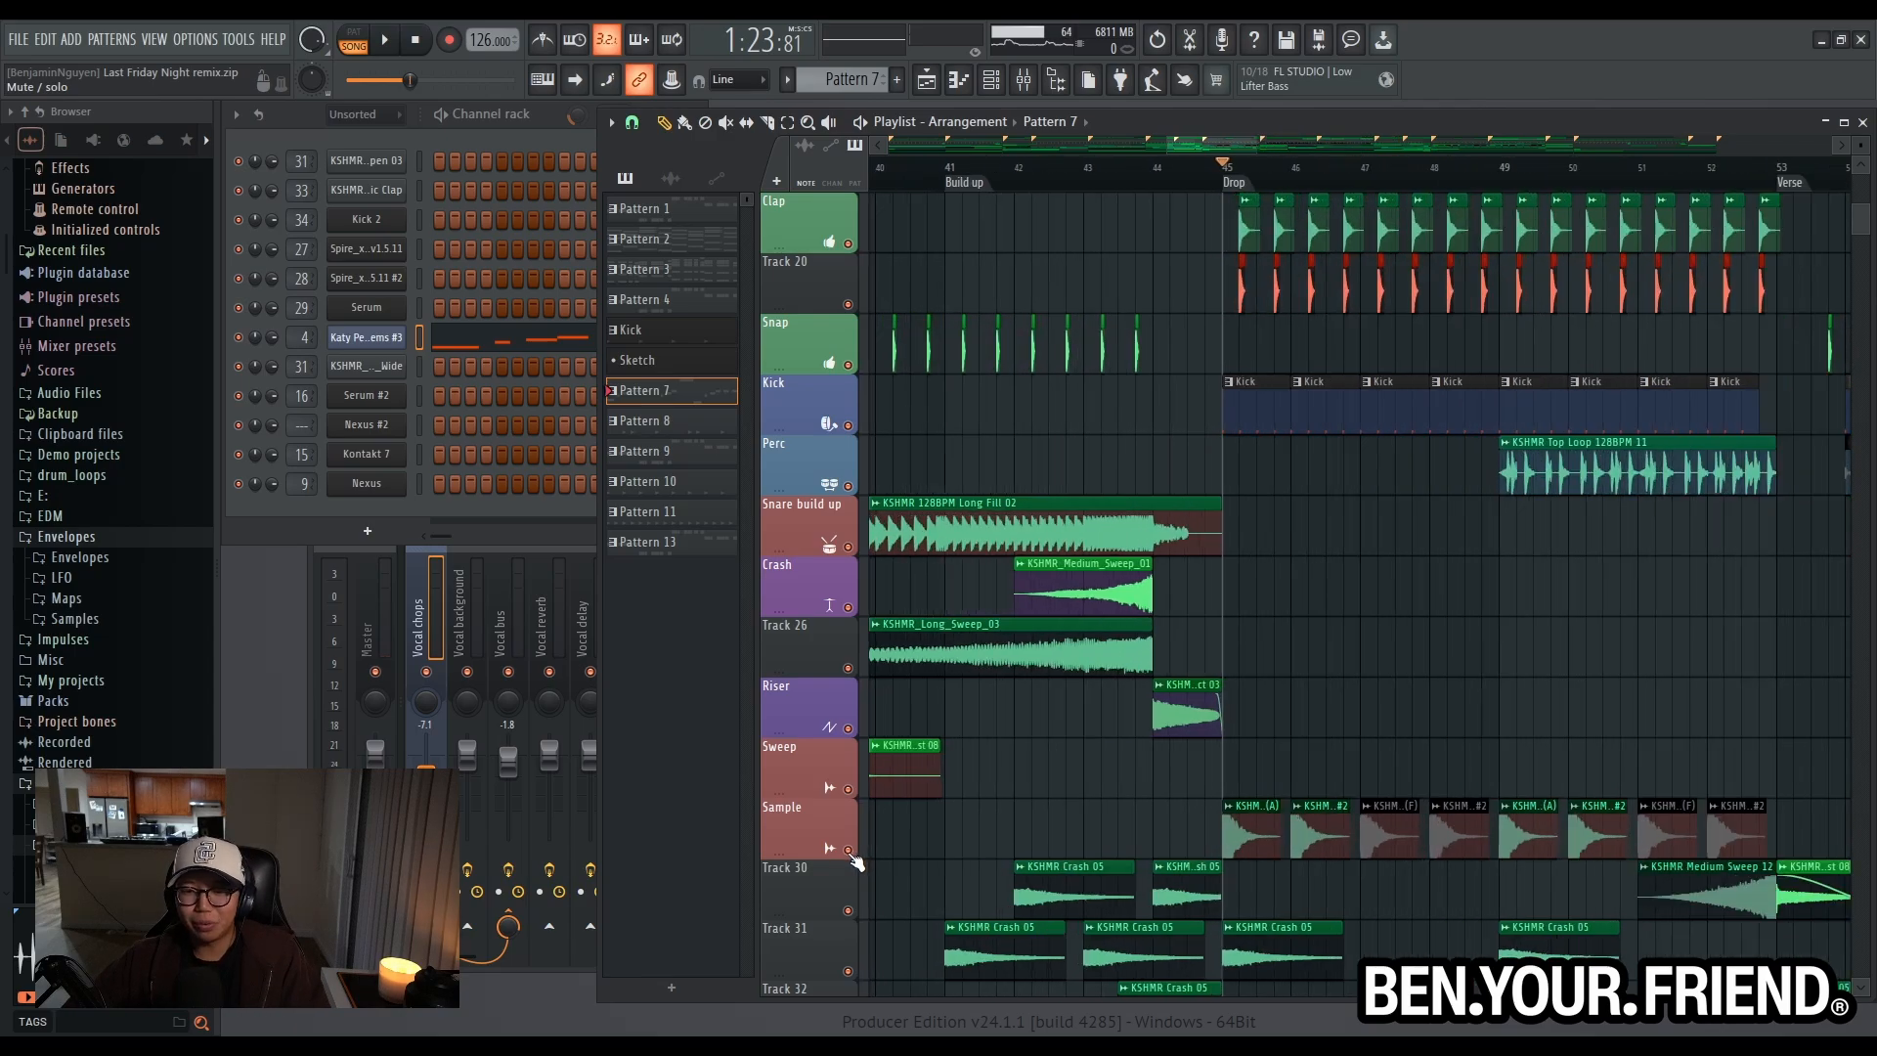
{"action": "scroll", "coordinate": [856, 863], "scroll_direction": "down", "scroll_amount": 5}
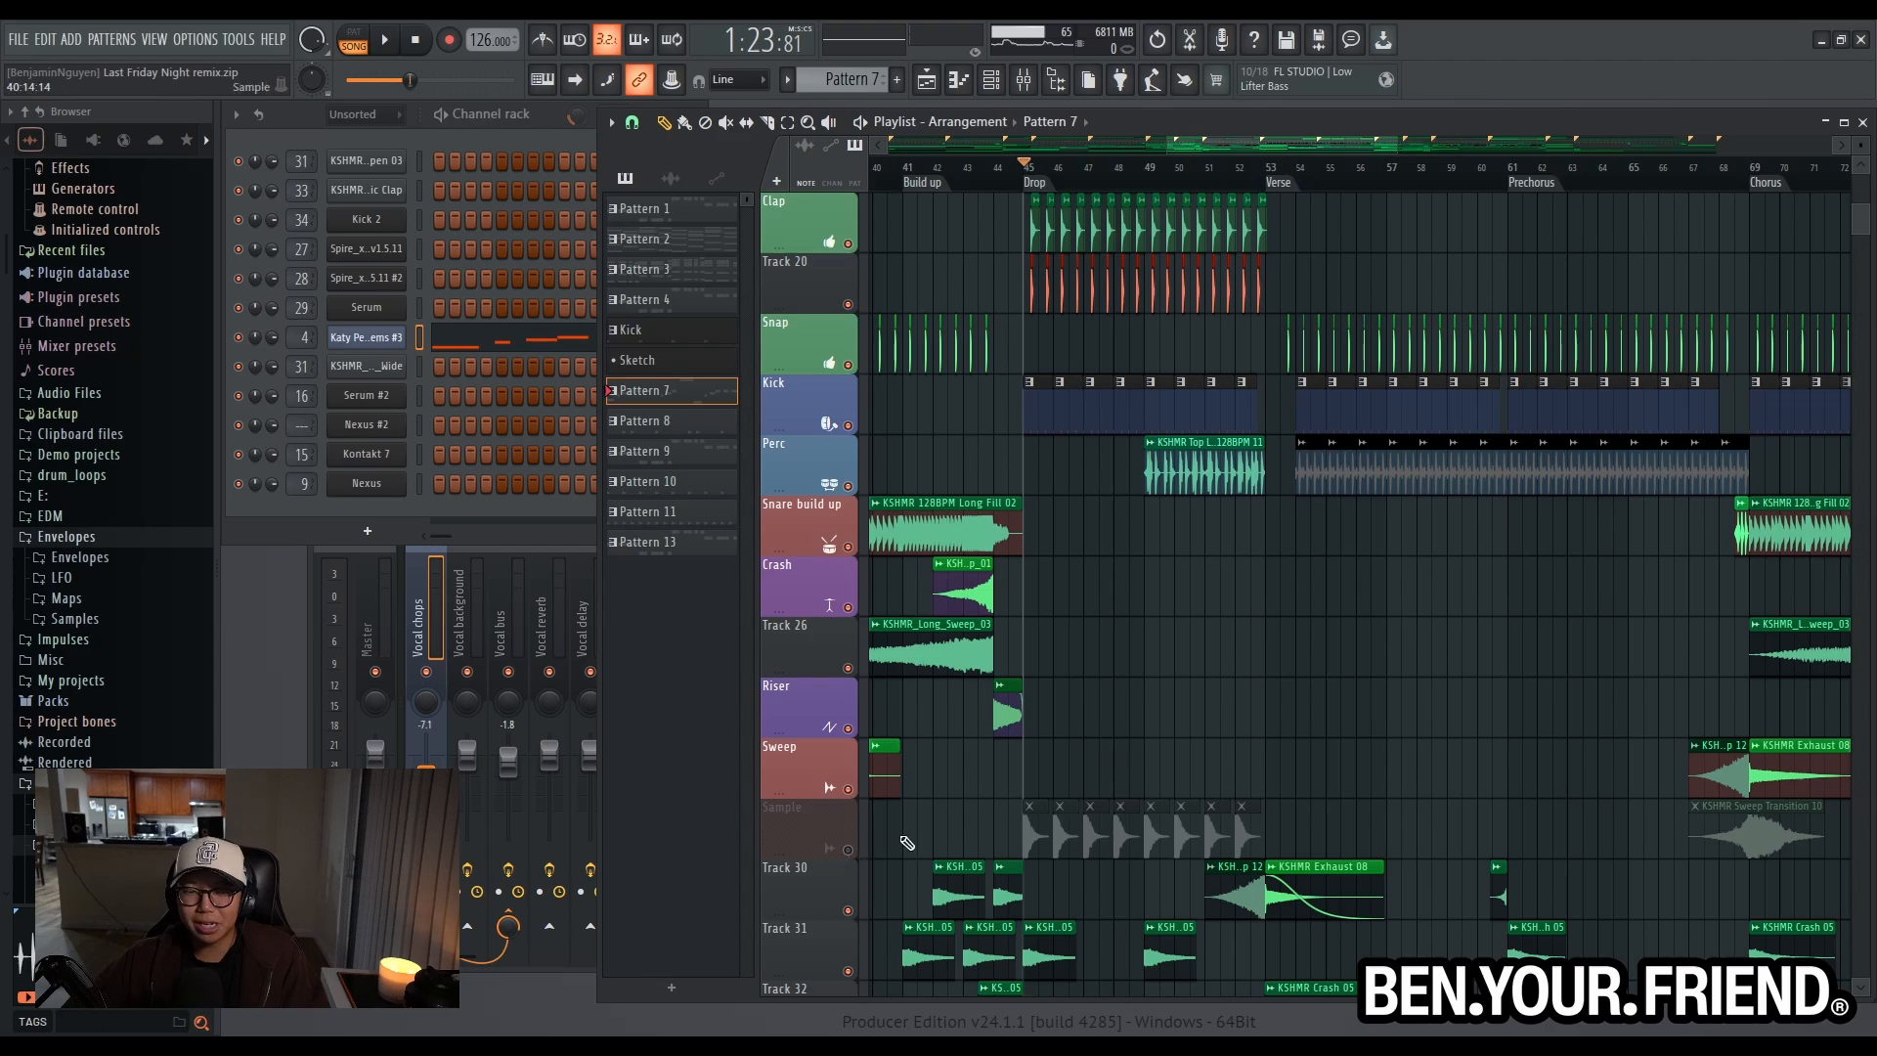
{"action": "scroll", "coordinate": [1127, 721], "scroll_direction": "up", "scroll_amount": 6}
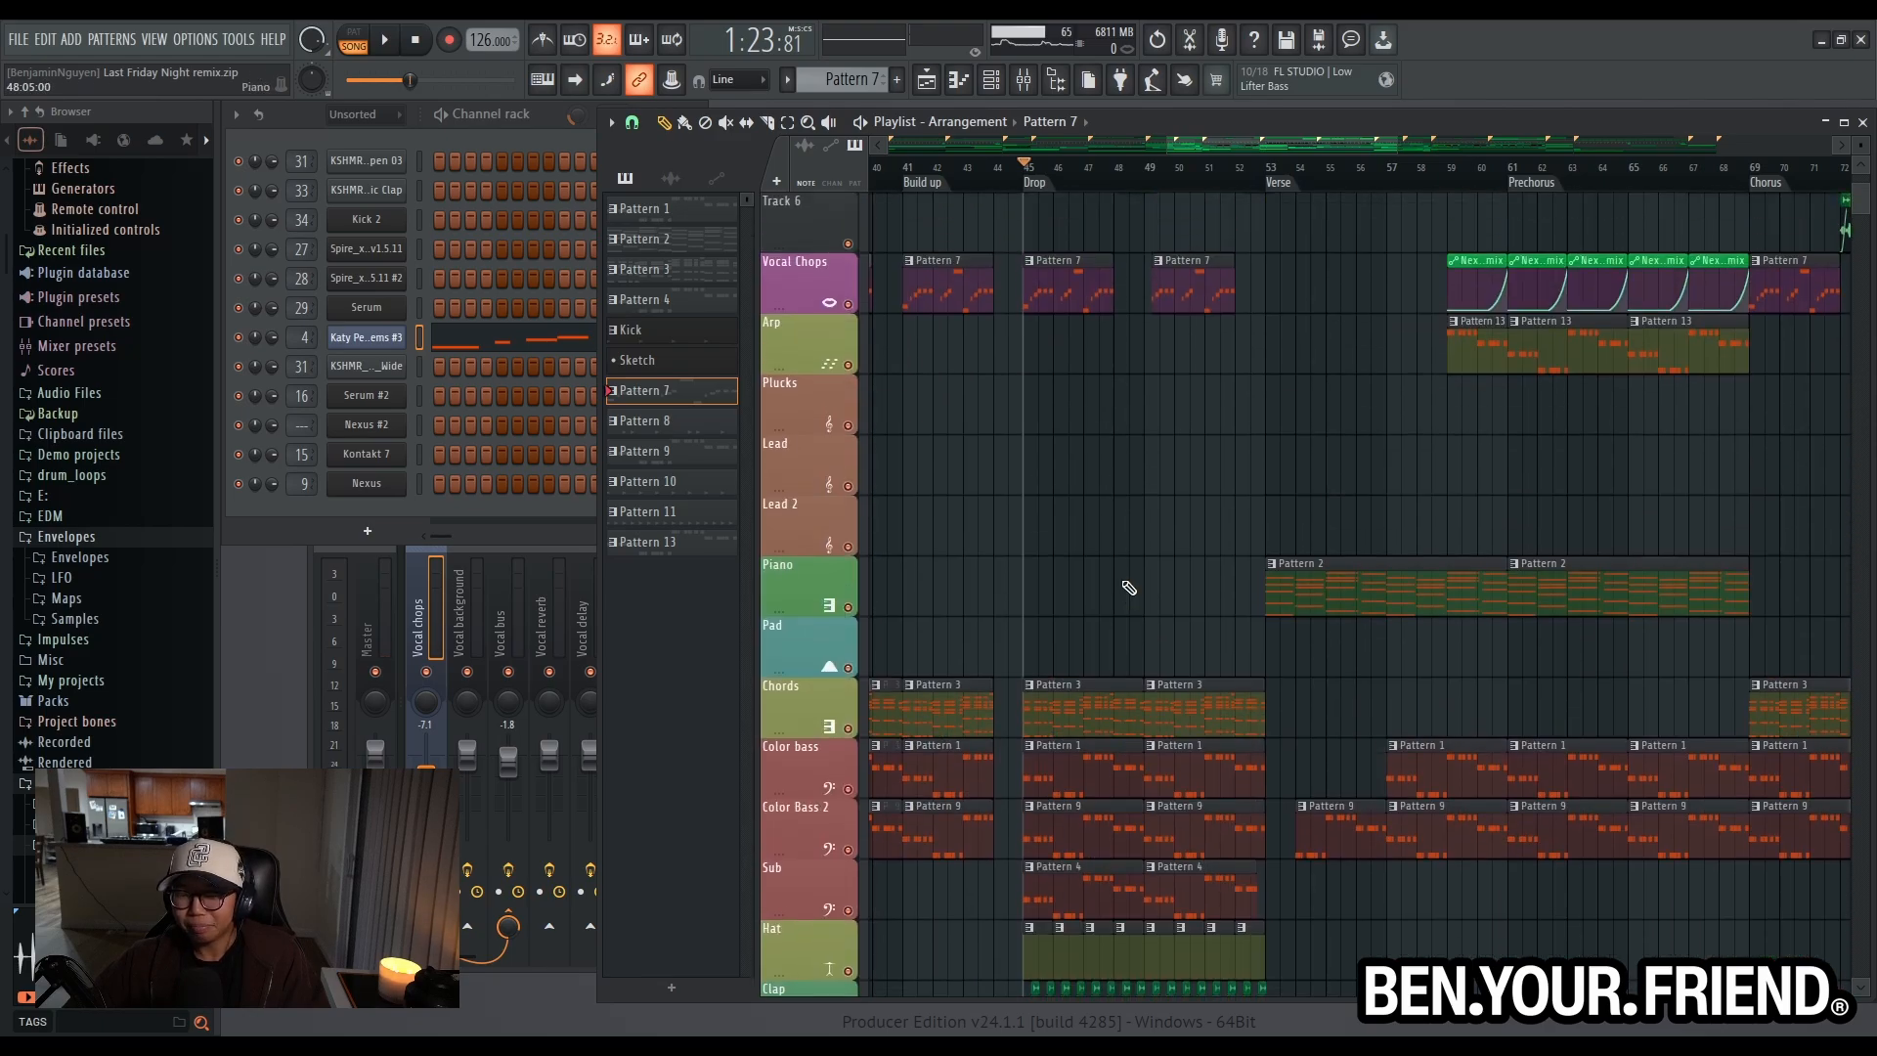
- Play the drop without the Sample track while checking the drum and effects tracks, stop playback, and unmute the Sample track
{"action": "key", "text": "space"}
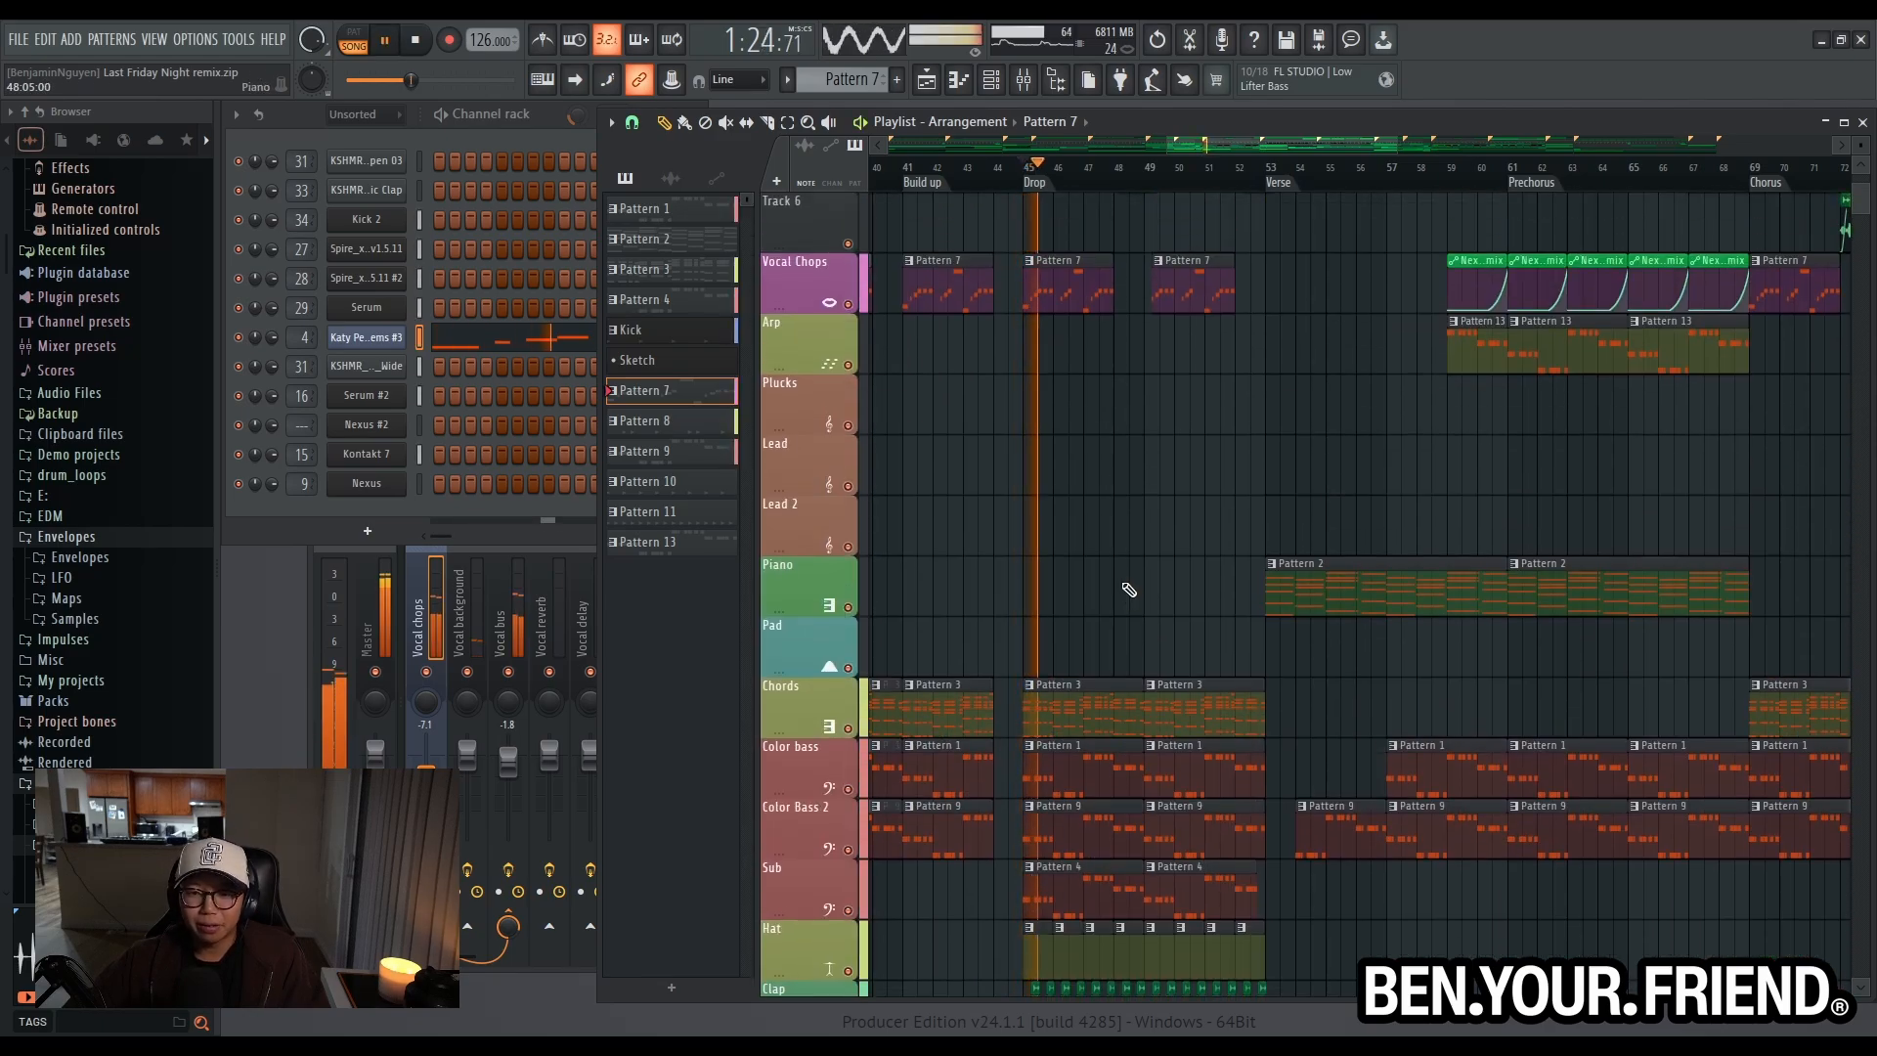
{"action": "scroll", "coordinate": [1127, 593], "scroll_direction": "down", "scroll_amount": 6}
{"action": "scroll", "coordinate": [1125, 599], "scroll_direction": "down", "scroll_amount": 2}
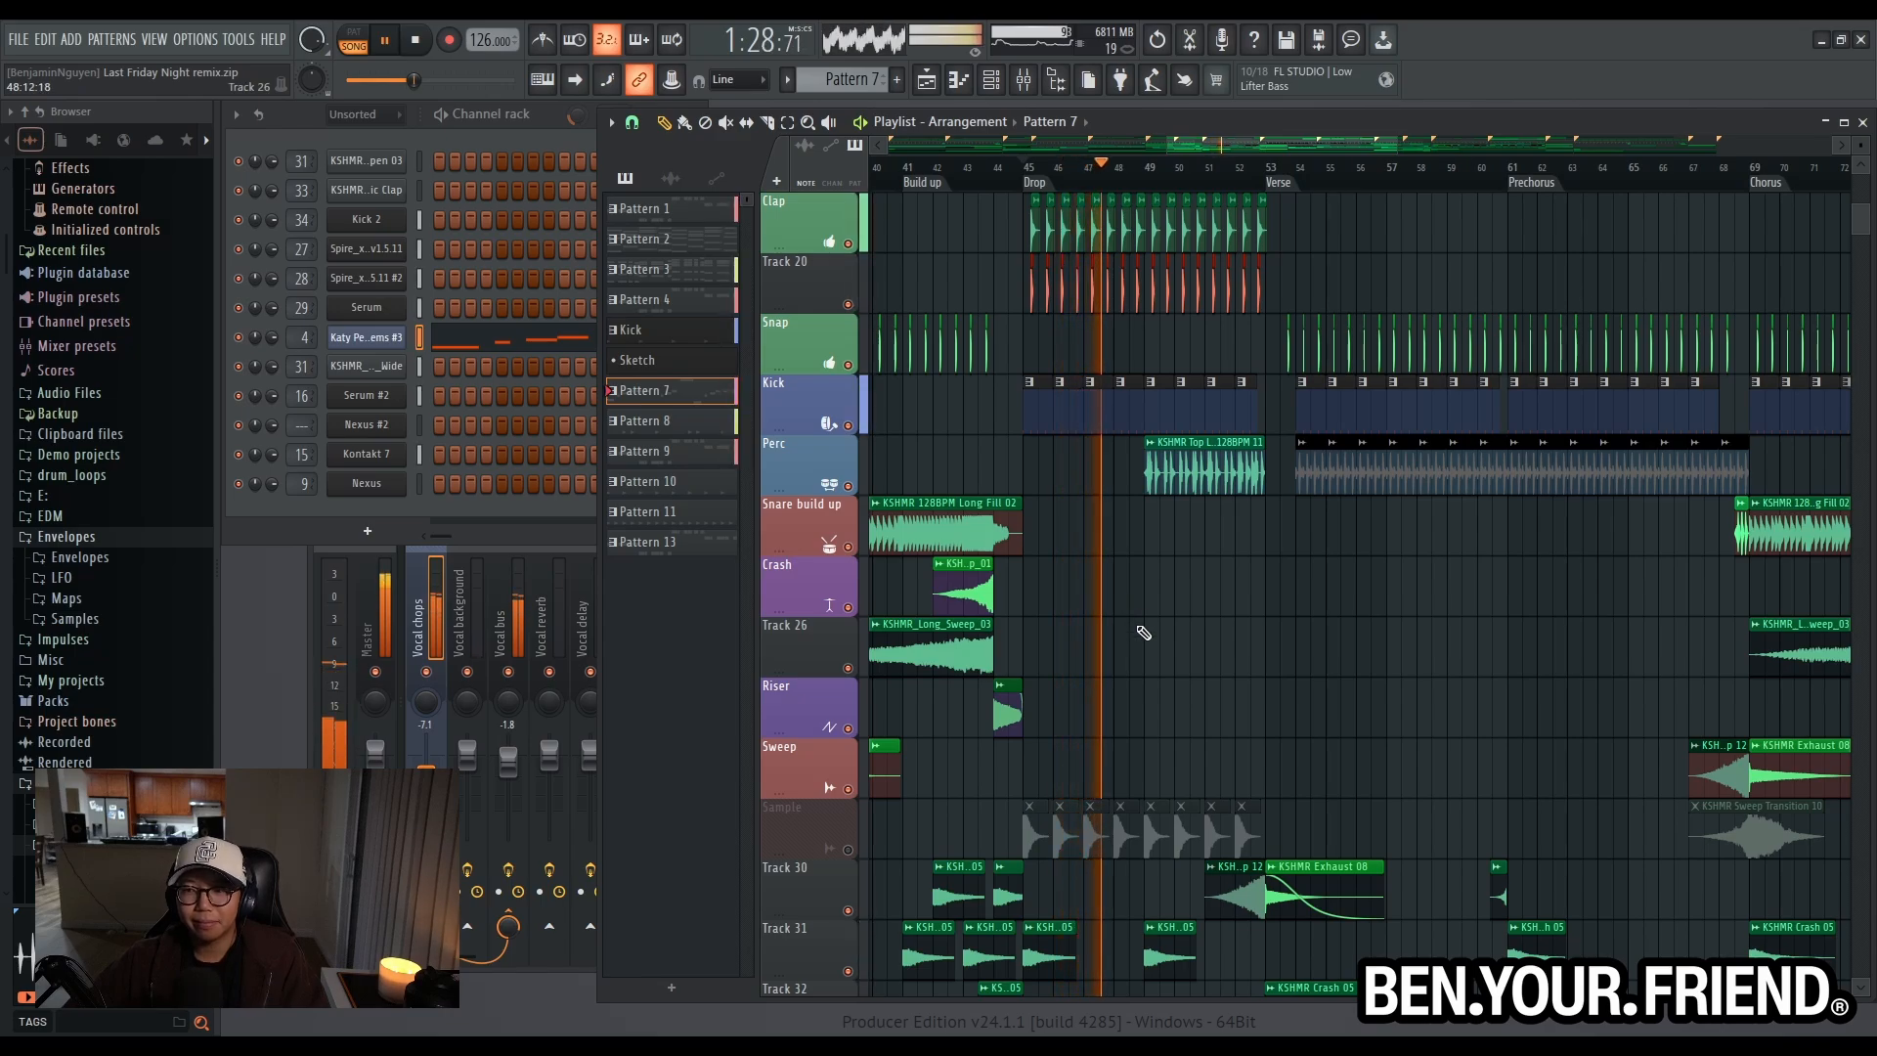
{"action": "scroll", "coordinate": [1140, 633], "scroll_direction": "down", "scroll_amount": 2}
{"action": "scroll", "coordinate": [1138, 638], "scroll_direction": "up", "scroll_amount": 4}
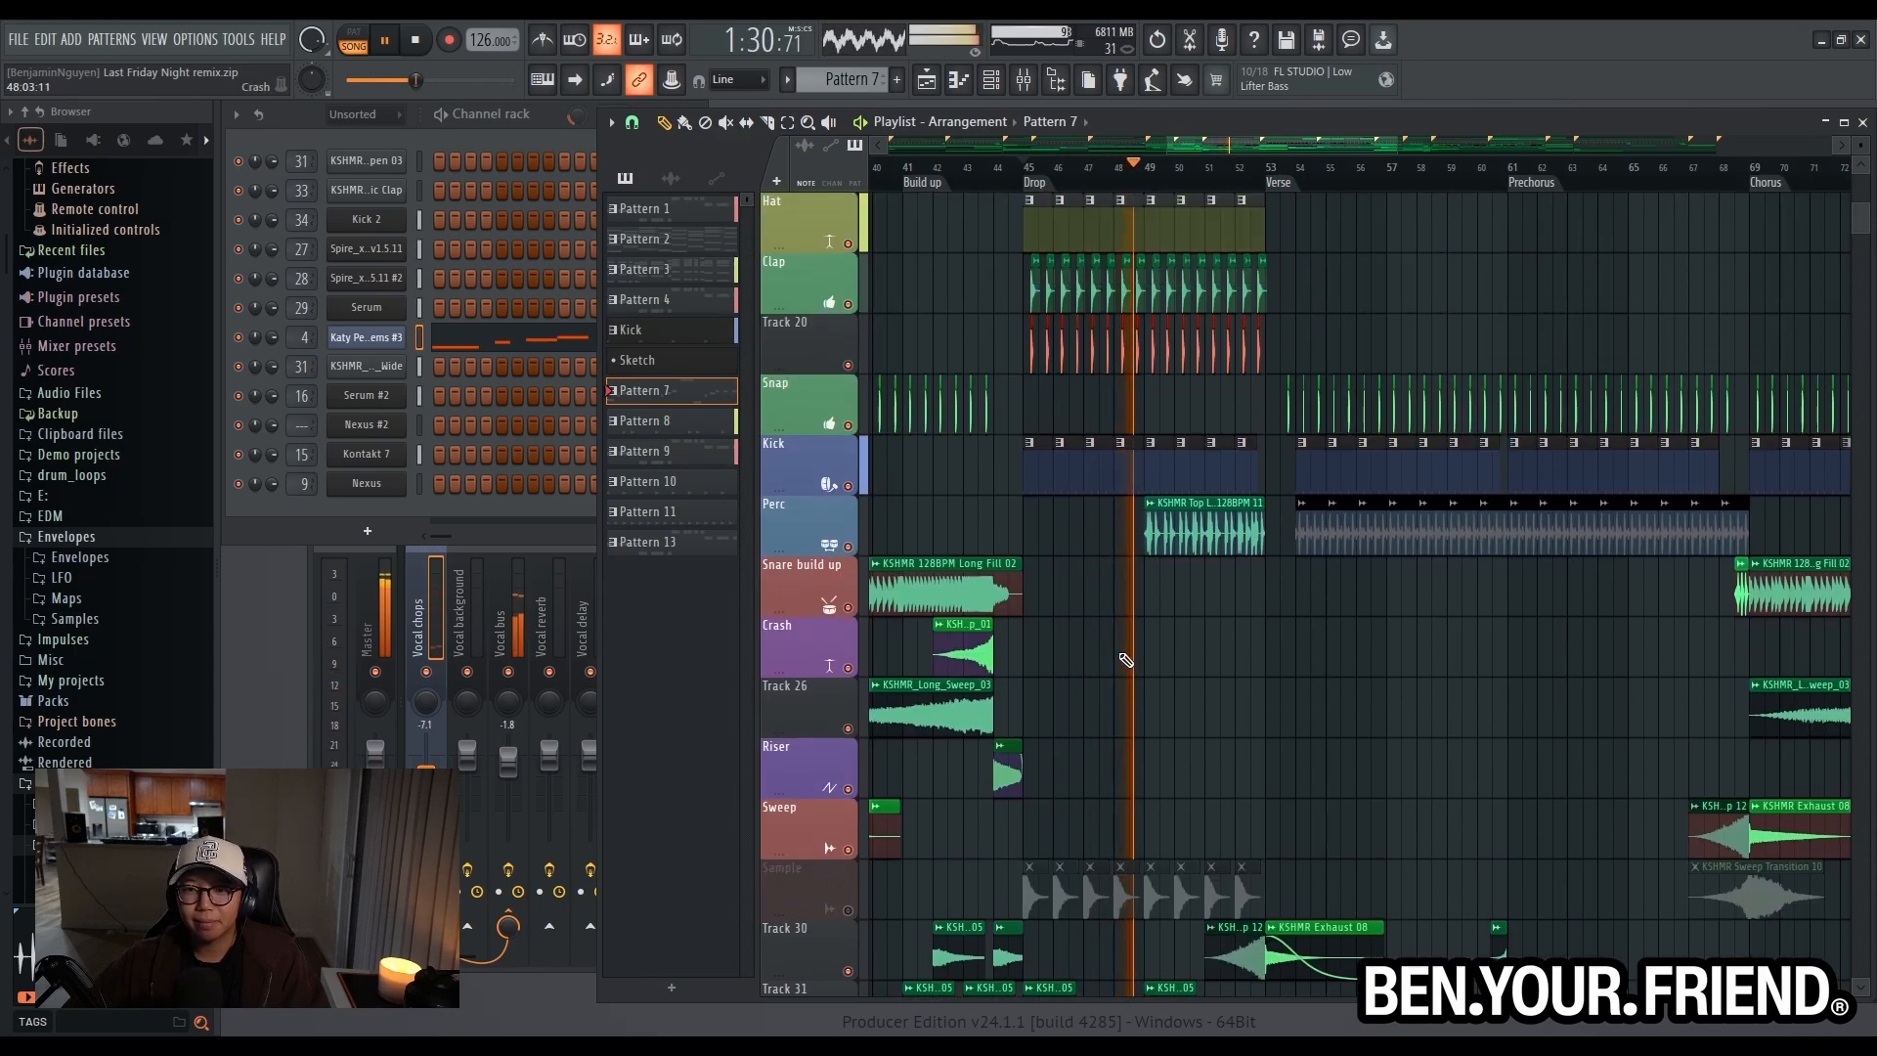
{"action": "scroll", "coordinate": [1124, 652], "scroll_direction": "down", "scroll_amount": 3}
{"action": "key", "text": "space"}
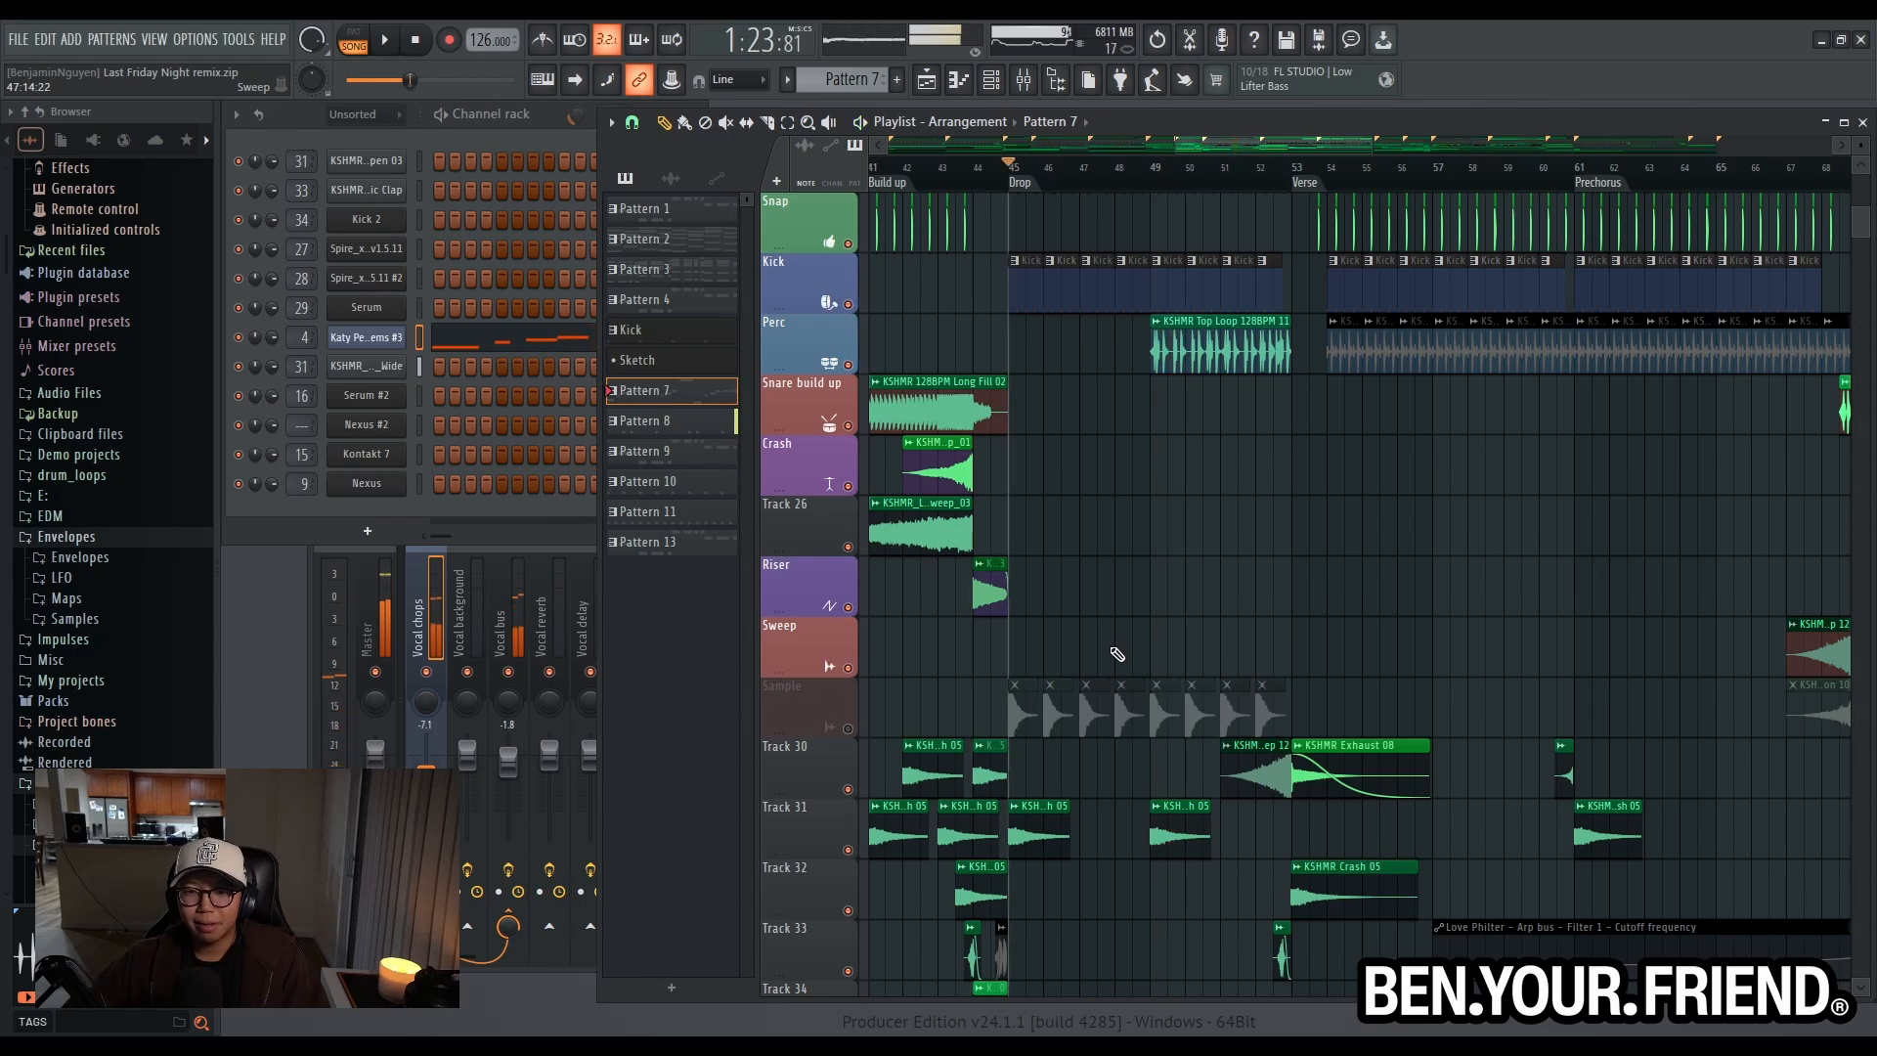
{"action": "left_click", "coordinate": [849, 729]}
- Solo the Reference Track, audition it from the Drop marker, and restore all the other tracks
{"action": "scroll", "coordinate": [1060, 602], "scroll_direction": "up", "scroll_amount": 8}
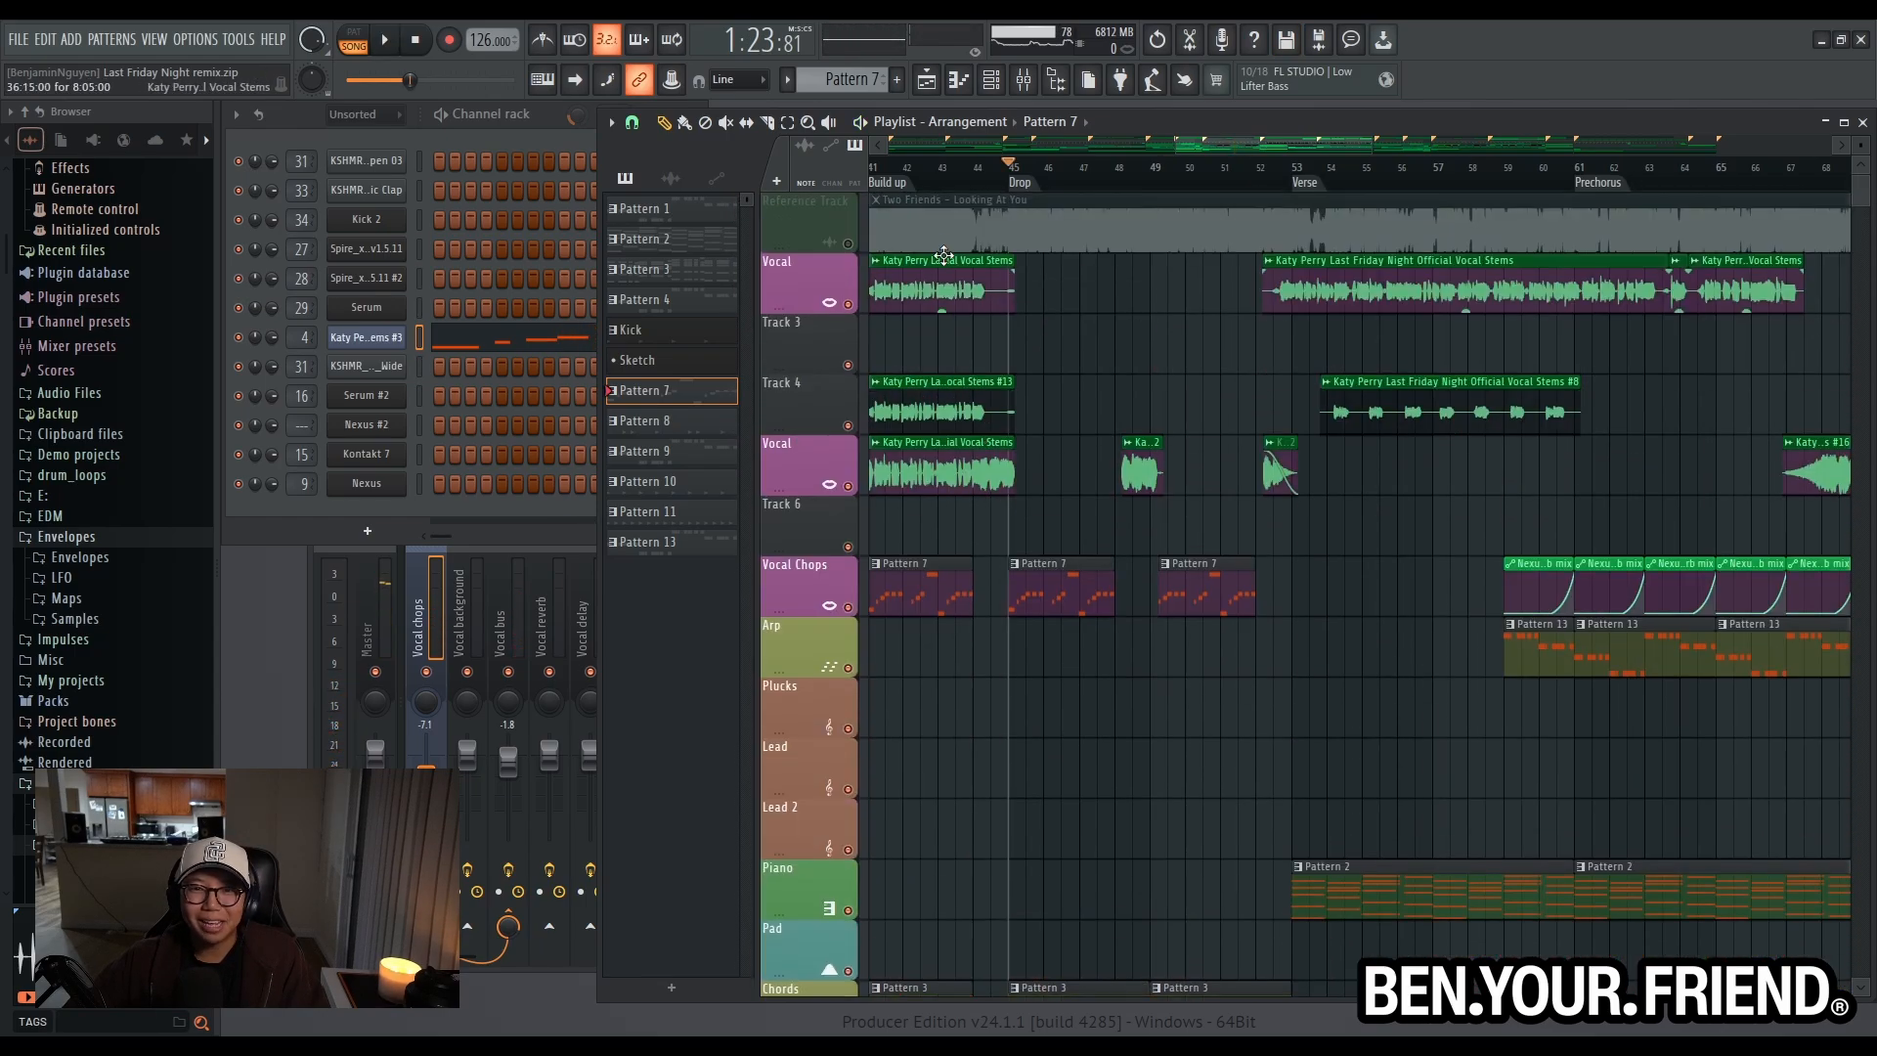
{"action": "left_click", "coordinate": [847, 244], "text": "ctrl"}
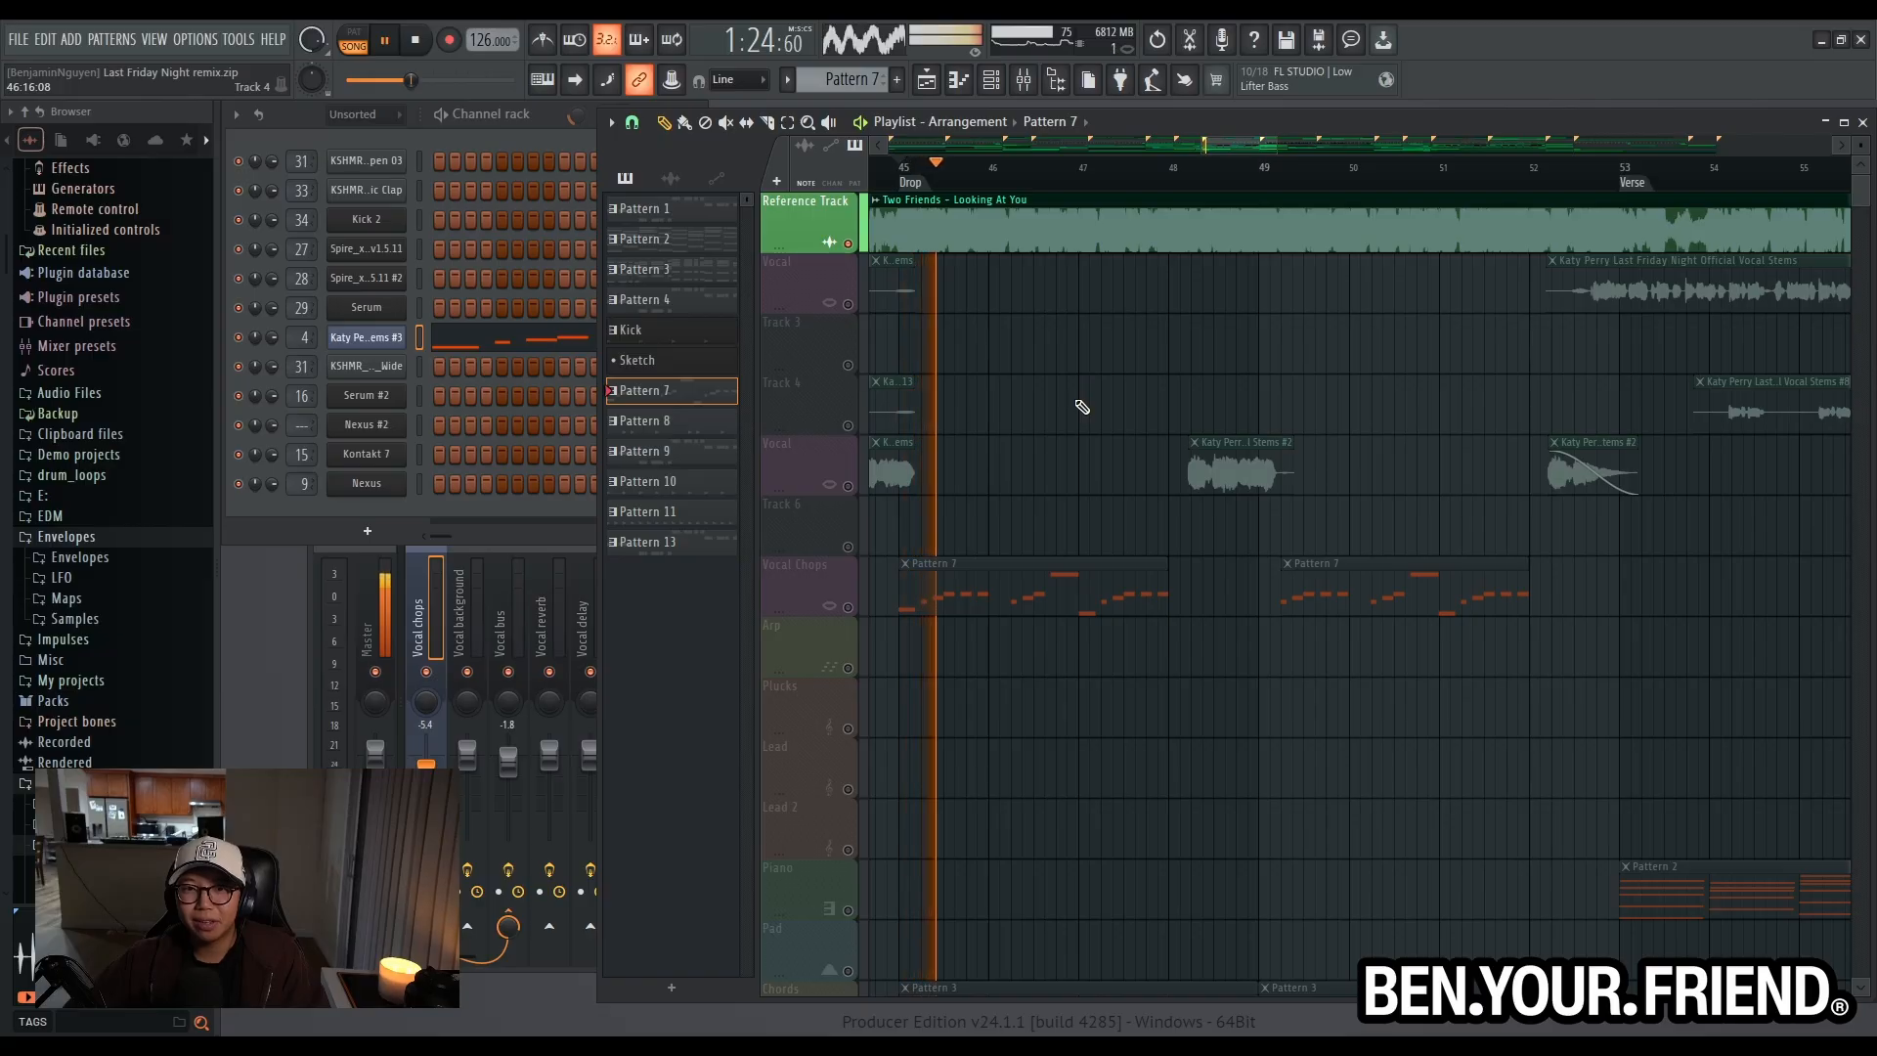
{"action": "scroll", "coordinate": [1083, 406], "scroll_direction": "down", "scroll_amount": 3, "text": "ctrl"}
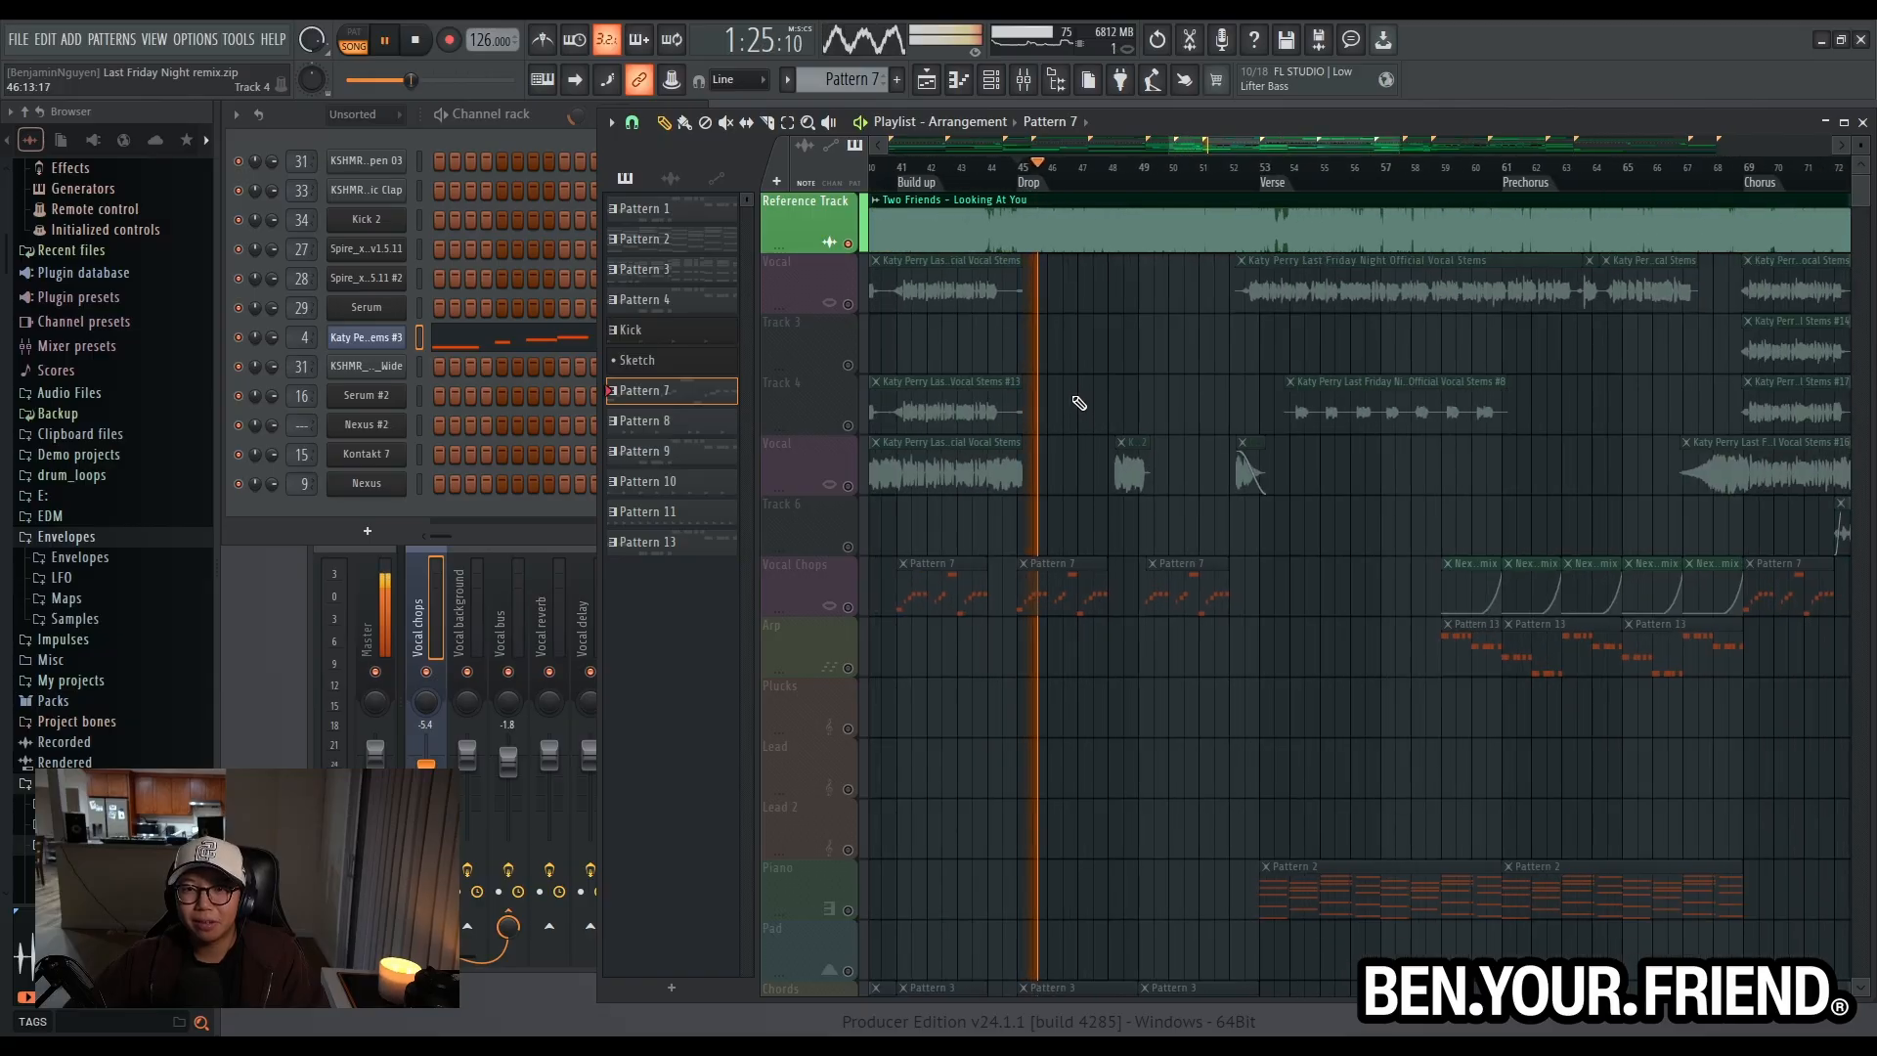
{"action": "left_click", "coordinate": [848, 245], "text": "ctrl"}
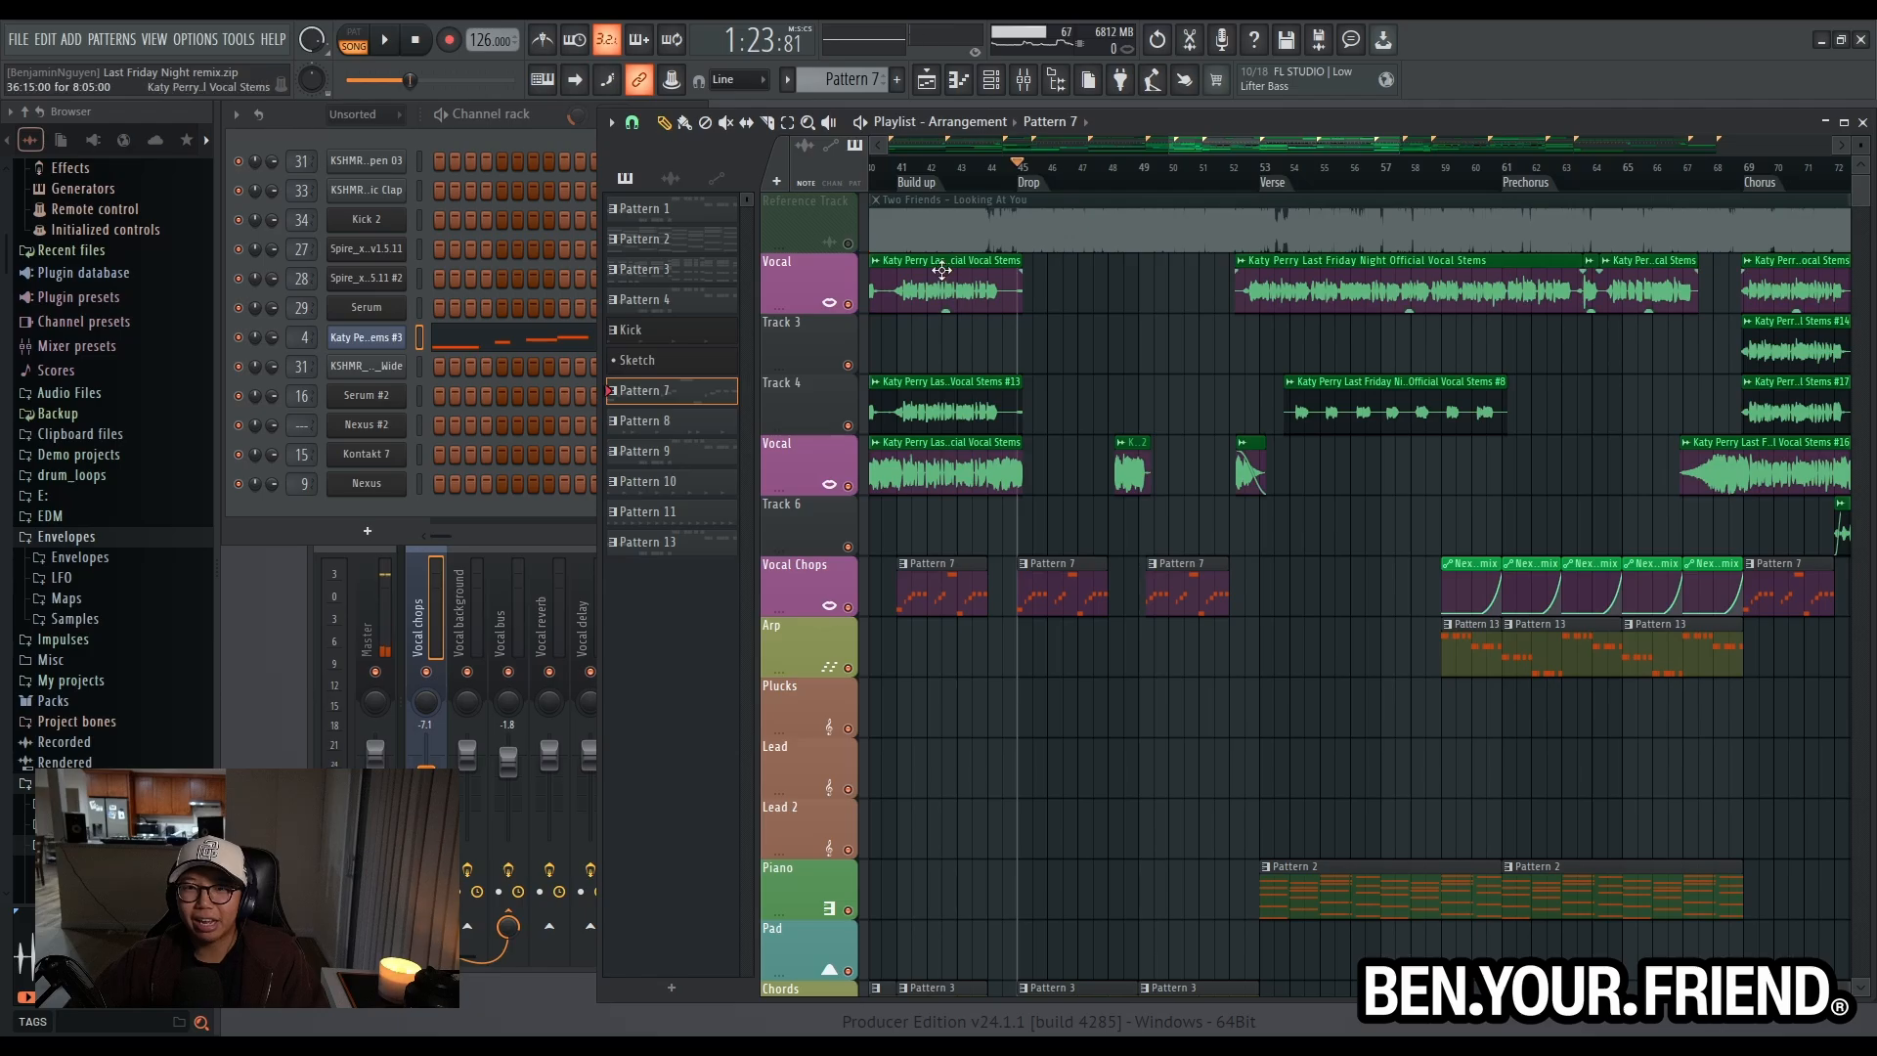
- Play from the Post-intro marker at bar 17 and examine the Vocal Stems #15 clip on Track 6
{"action": "scroll", "coordinate": [1047, 377], "scroll_direction": "down", "scroll_amount": 6}
{"action": "scroll", "coordinate": [1072, 545], "scroll_direction": "up", "scroll_amount": 3, "text": "ctrl"}
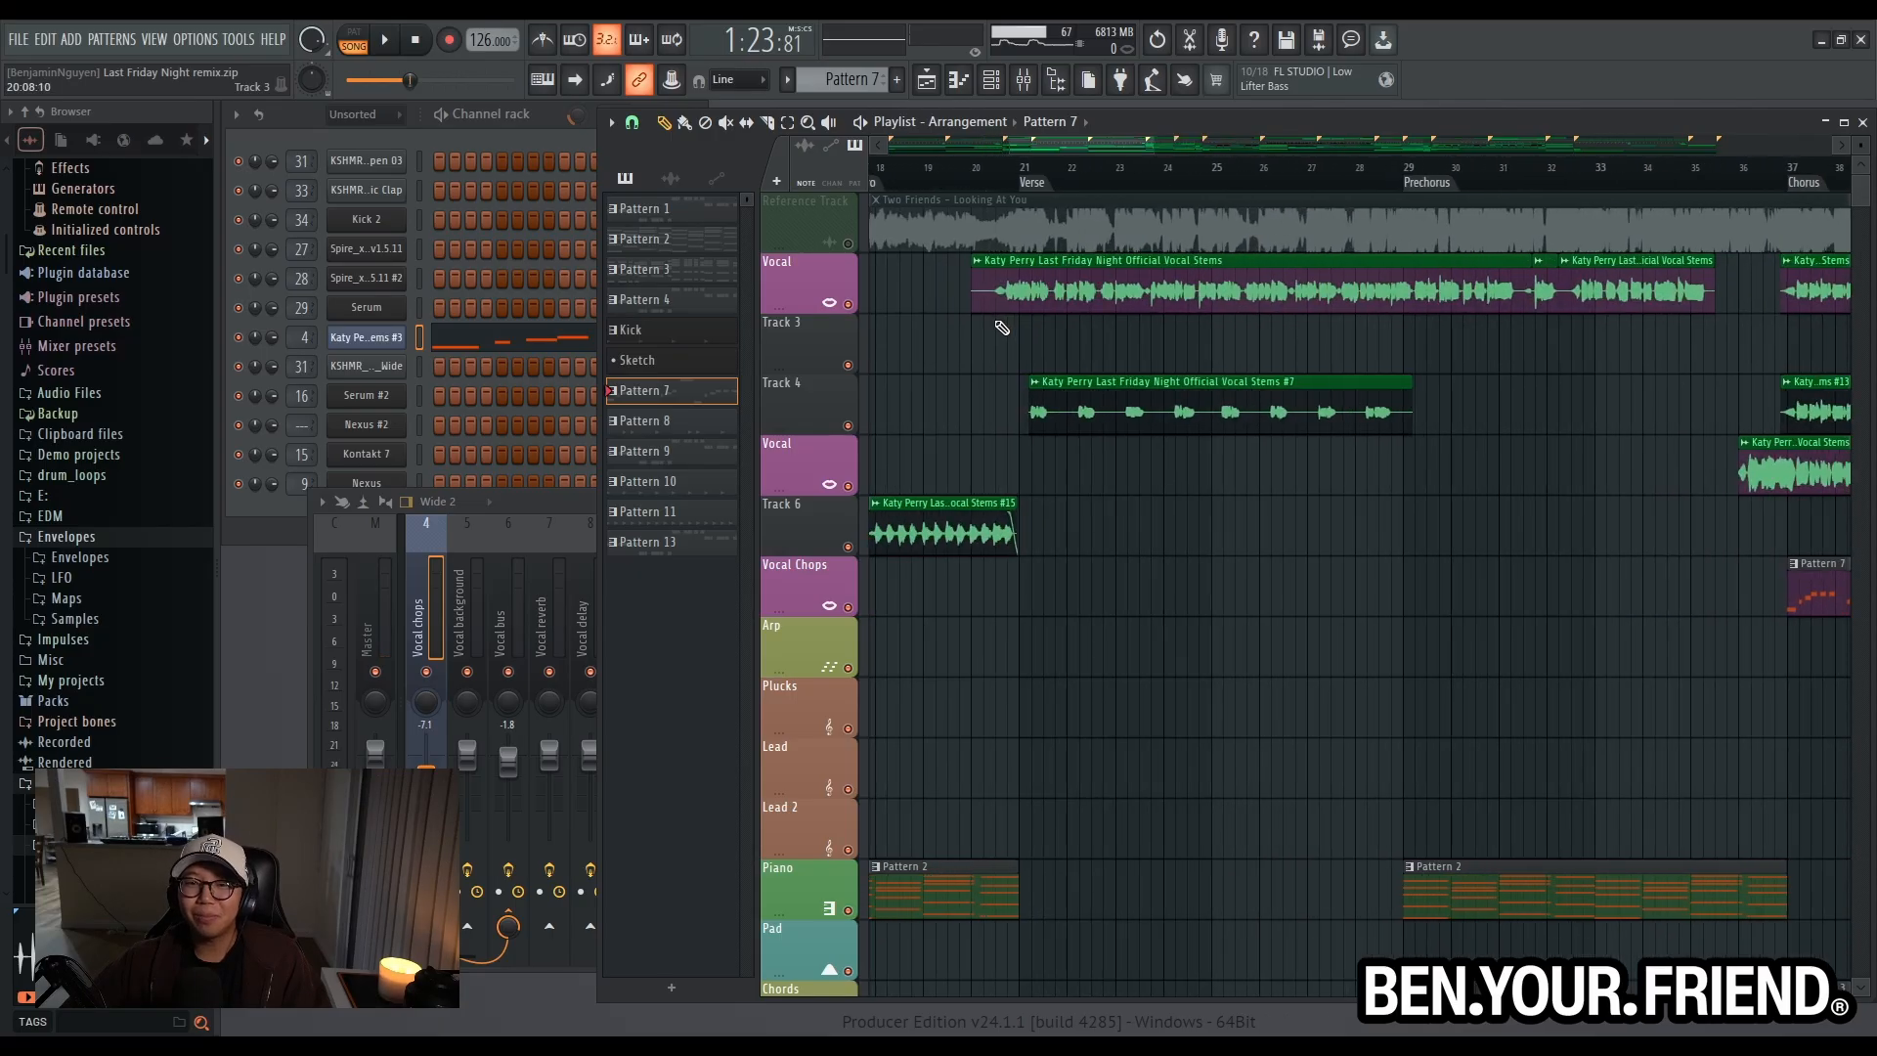
{"action": "scroll", "coordinate": [1051, 306], "scroll_direction": "down", "scroll_amount": 3}
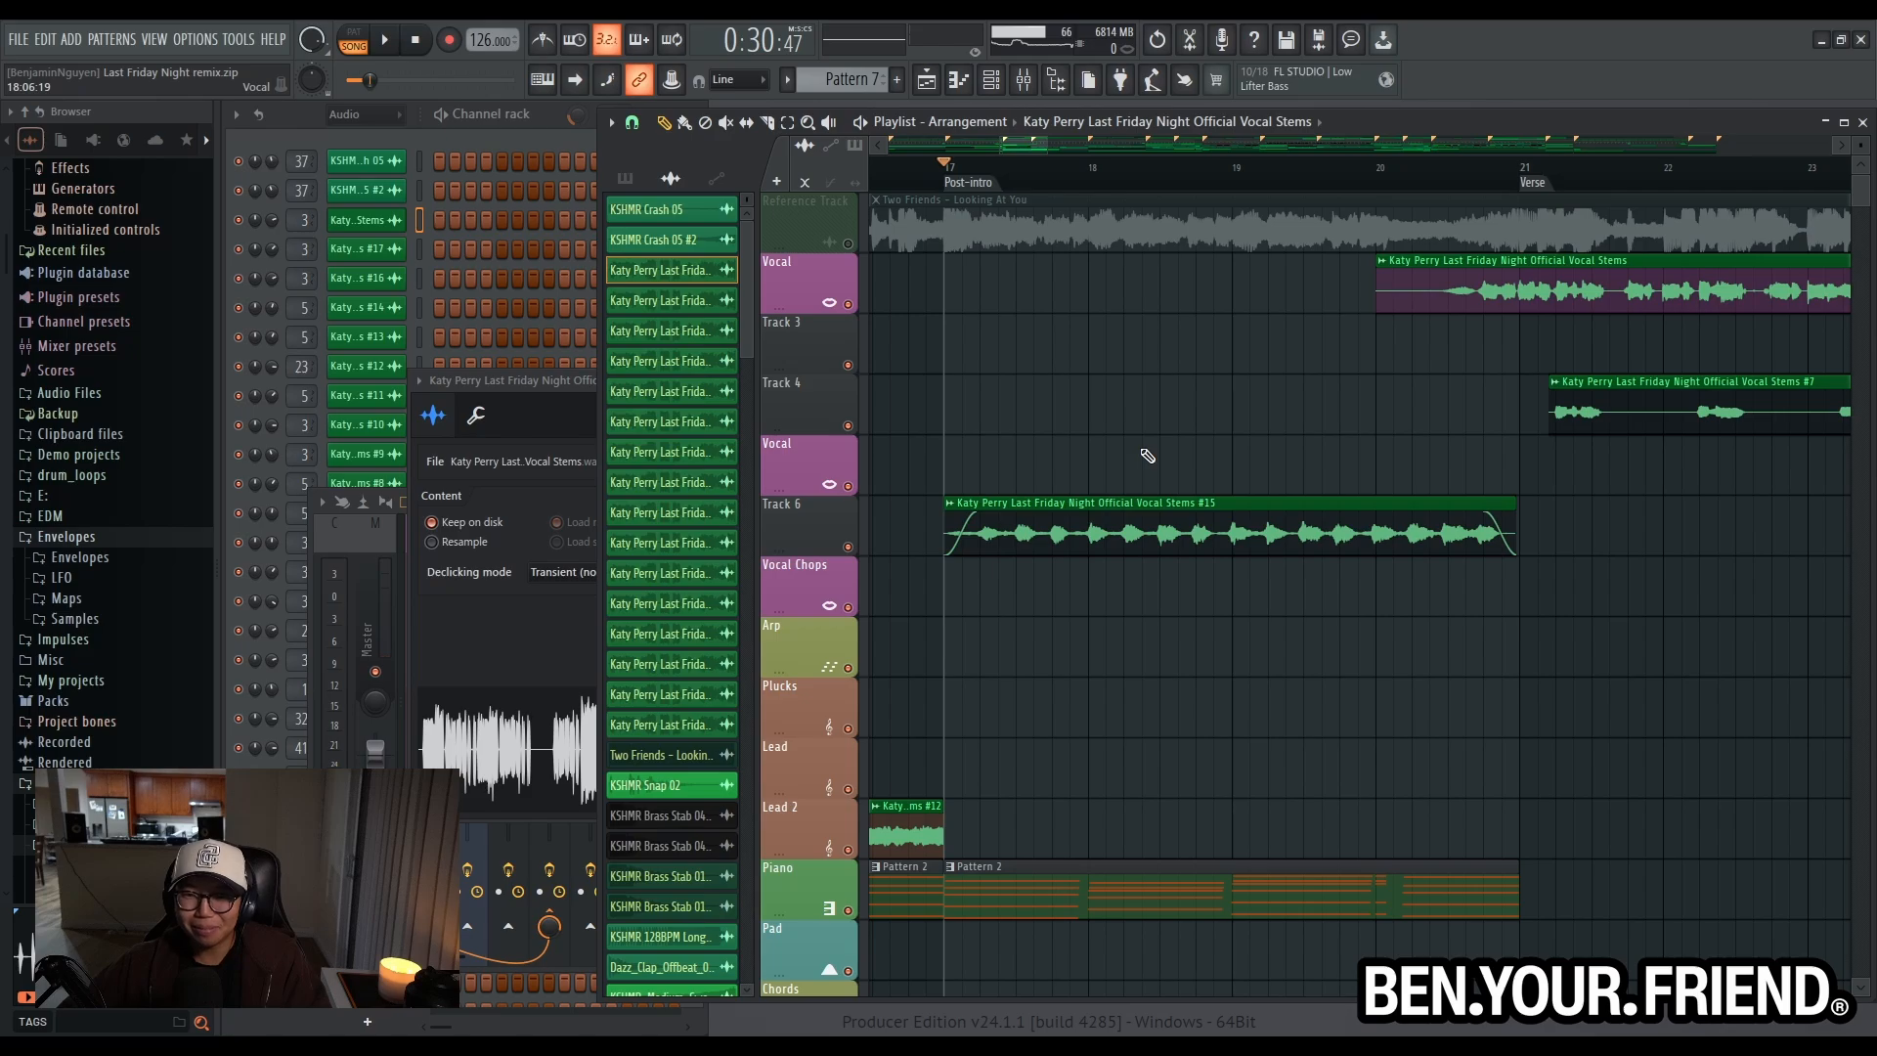
{"action": "scroll", "coordinate": [1116, 520], "scroll_direction": "down", "scroll_amount": 2}
{"action": "key", "text": "space"}
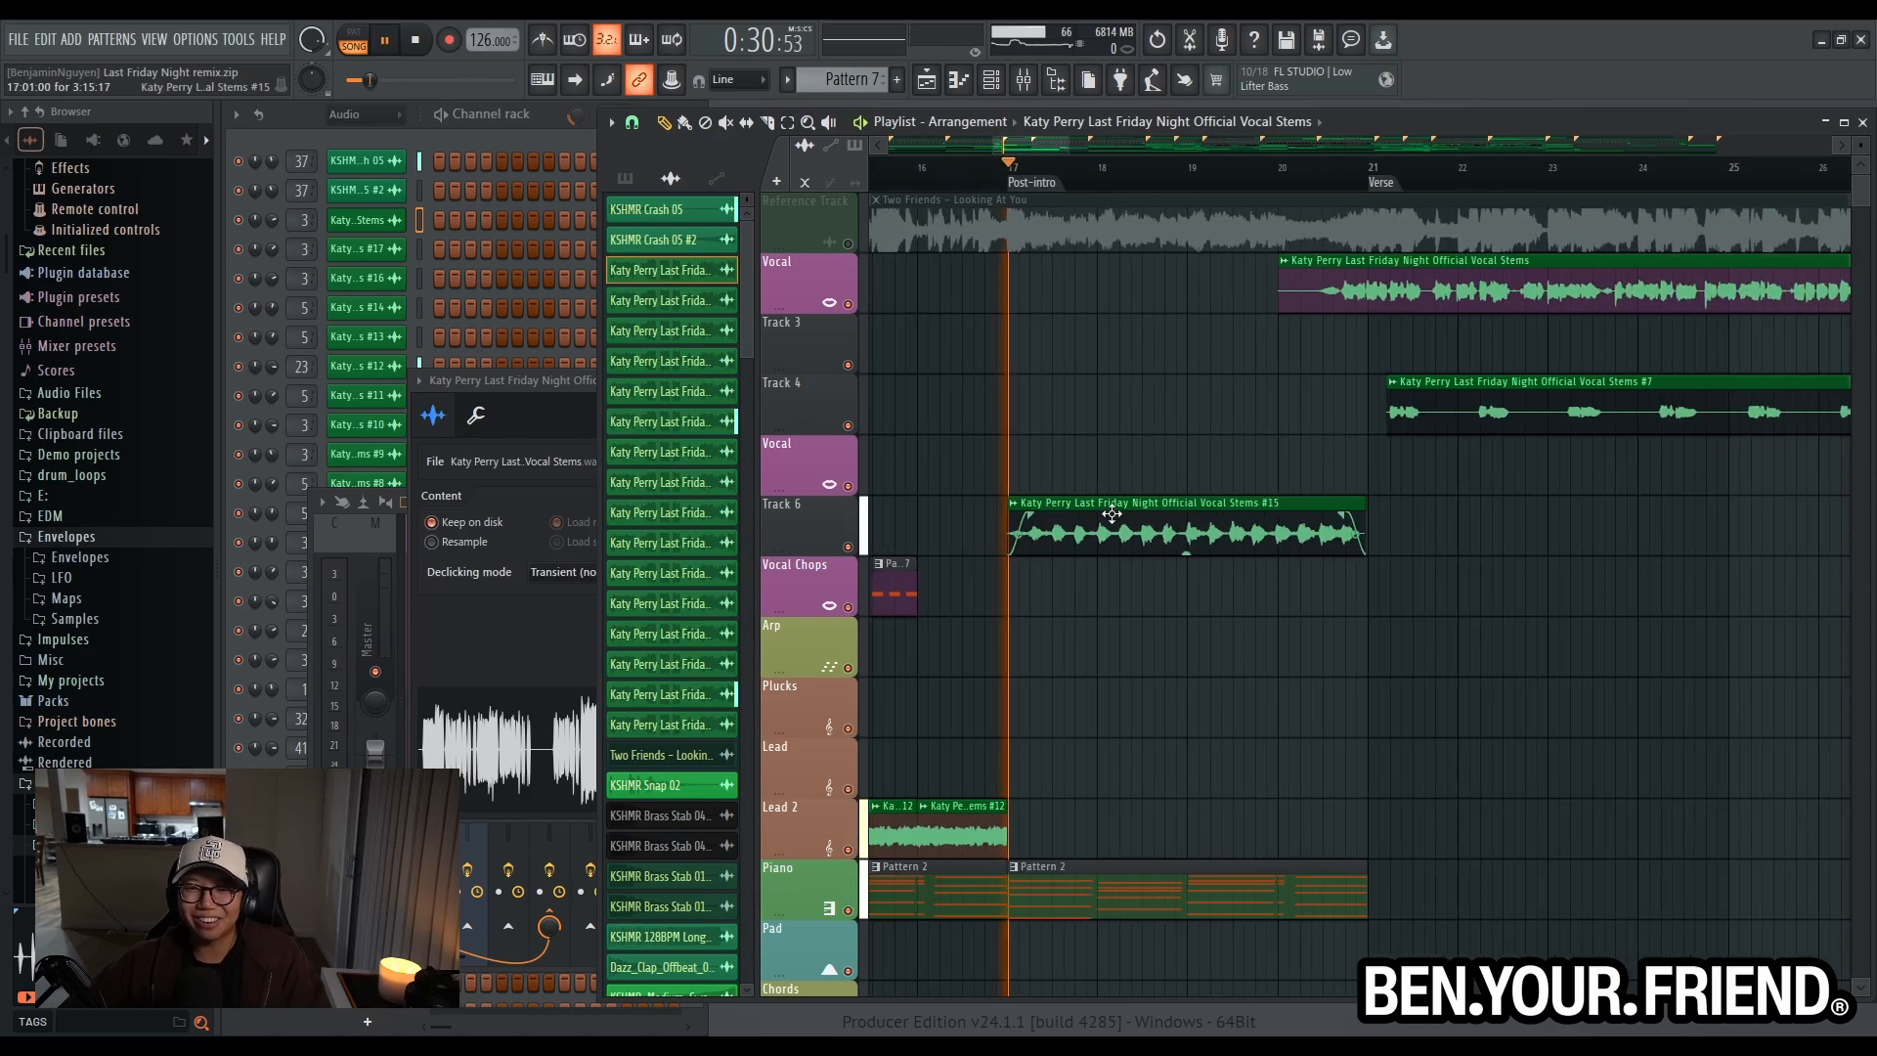
{"action": "scroll", "coordinate": [1083, 518], "scroll_direction": "down", "scroll_amount": 3}
{"action": "scroll", "coordinate": [1017, 529], "scroll_direction": "down", "scroll_amount": 5}
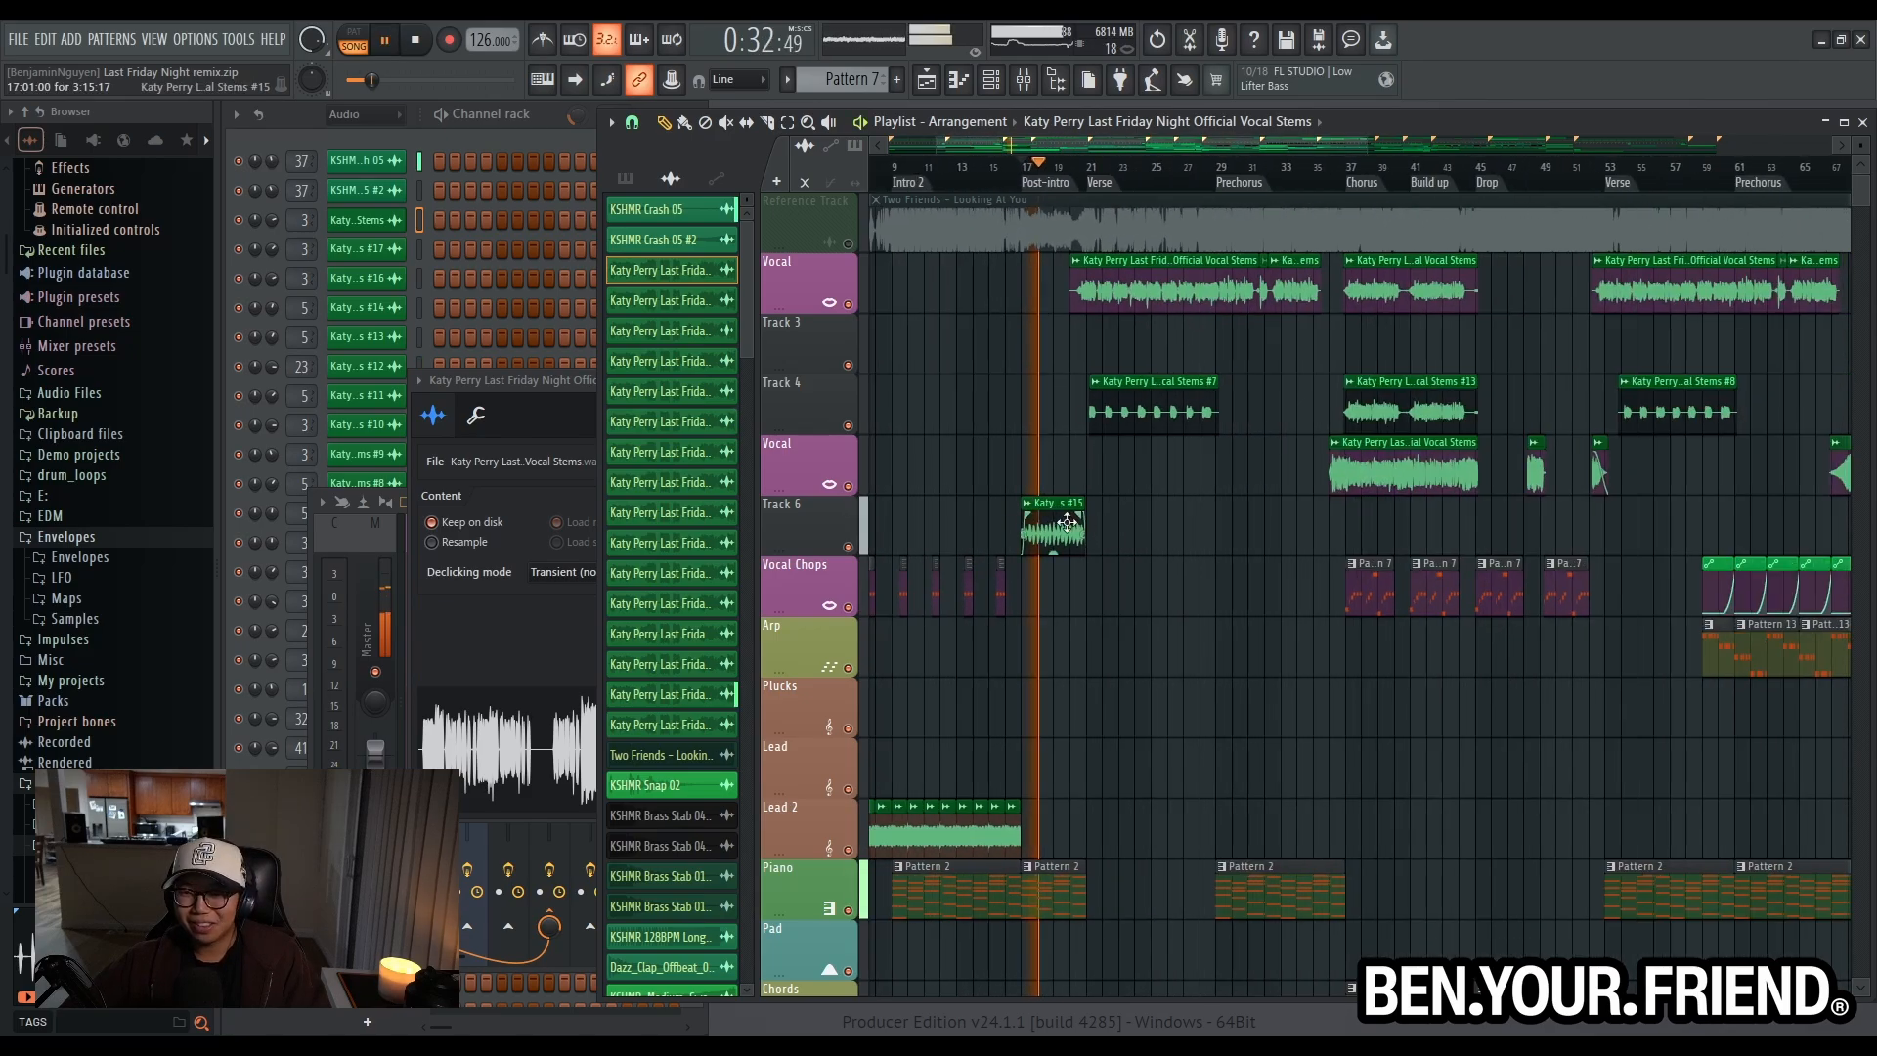
- Play the second Build up and examine how the Vocal Stems #4 clip on Track 6 carries into the Drop at bar 77
{"action": "scroll", "coordinate": [1271, 536], "scroll_direction": "down", "scroll_amount": 3}
{"action": "scroll", "coordinate": [1494, 513], "scroll_direction": "up", "scroll_amount": 4}
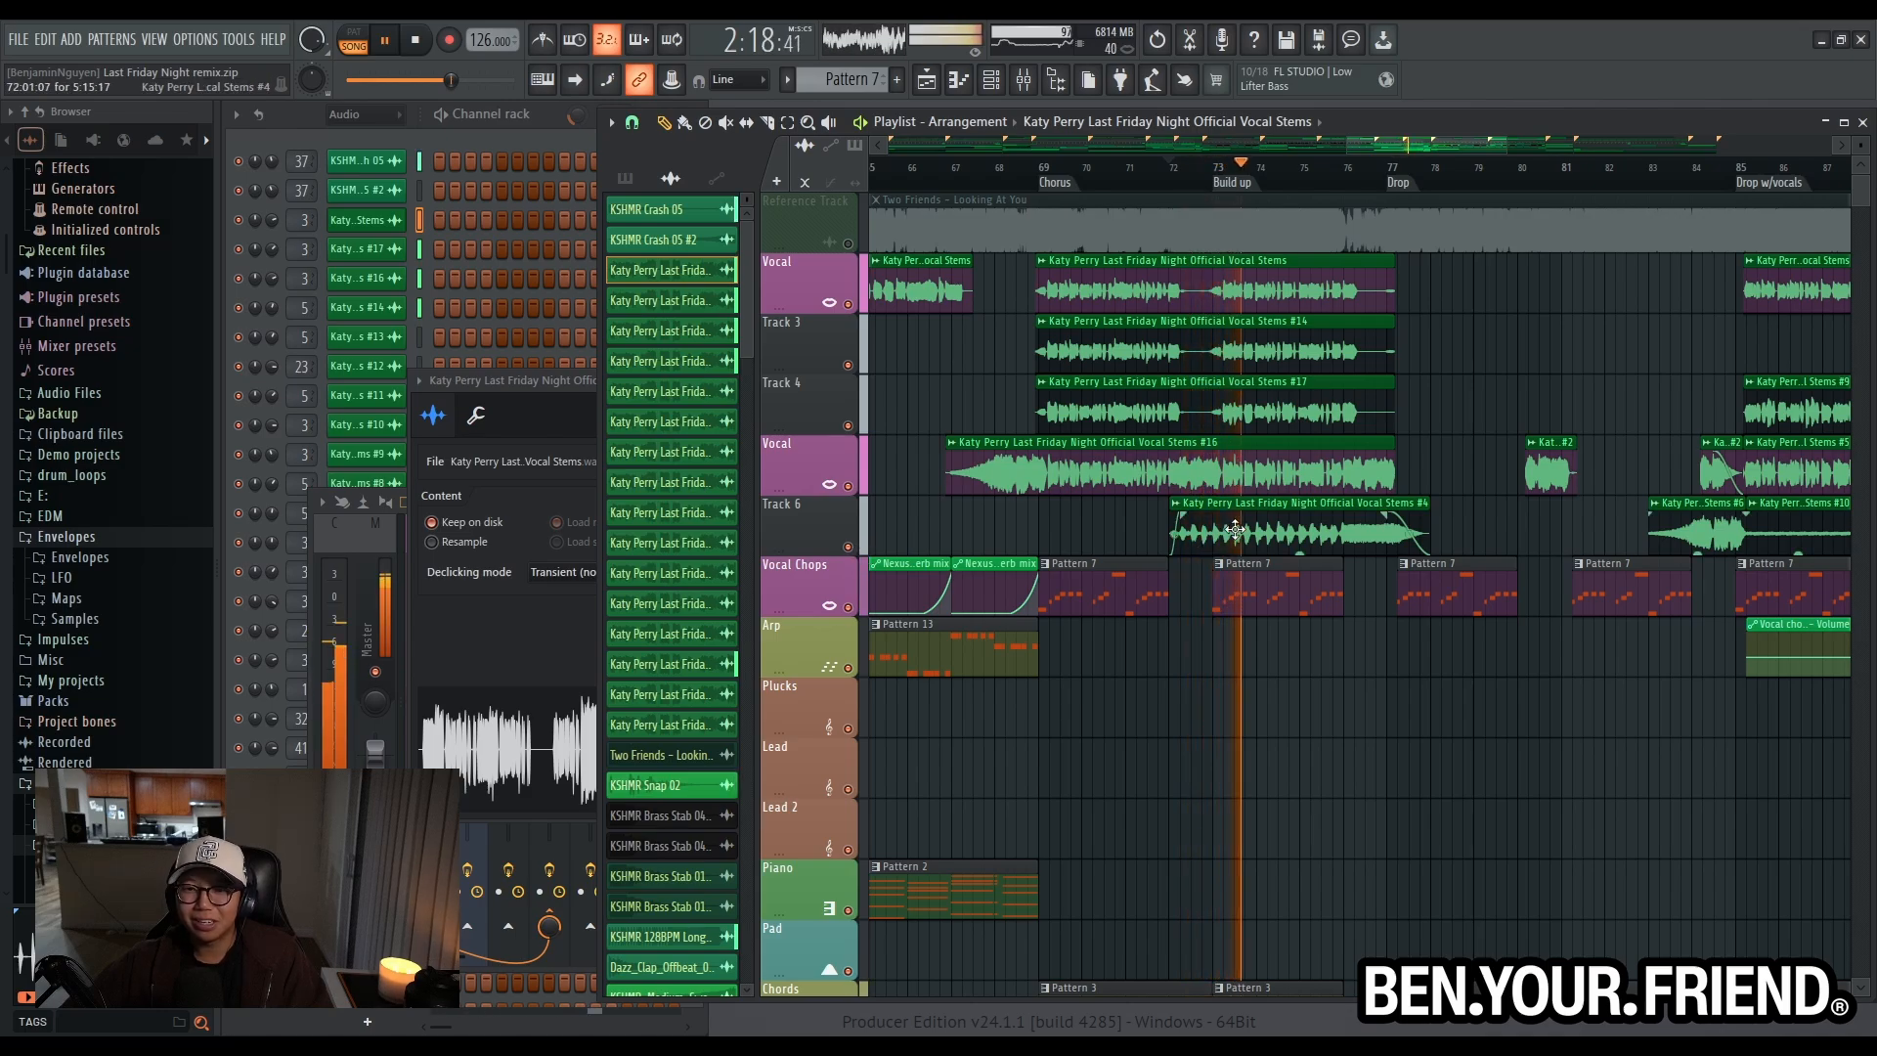
{"action": "scroll", "coordinate": [1236, 529], "scroll_direction": "up", "scroll_amount": 2}
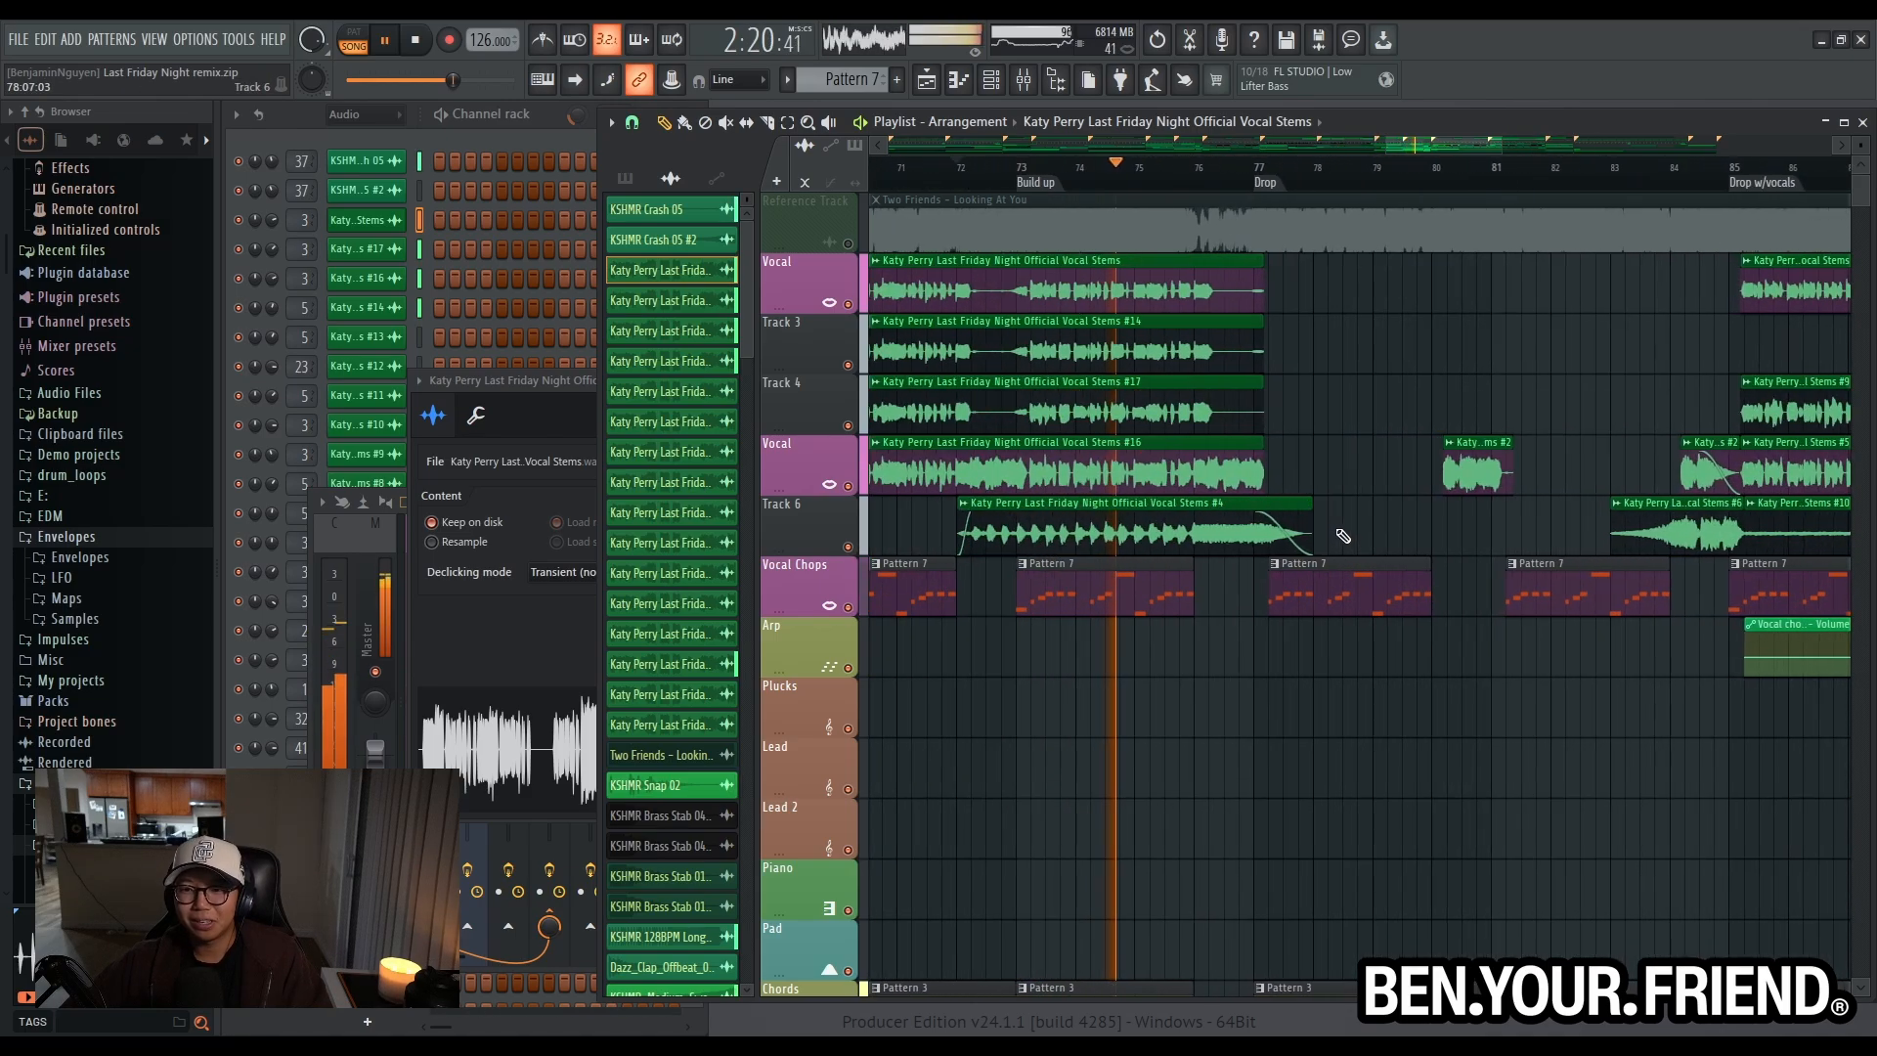
{"action": "scroll", "coordinate": [1241, 643], "scroll_direction": "down", "scroll_amount": 3}
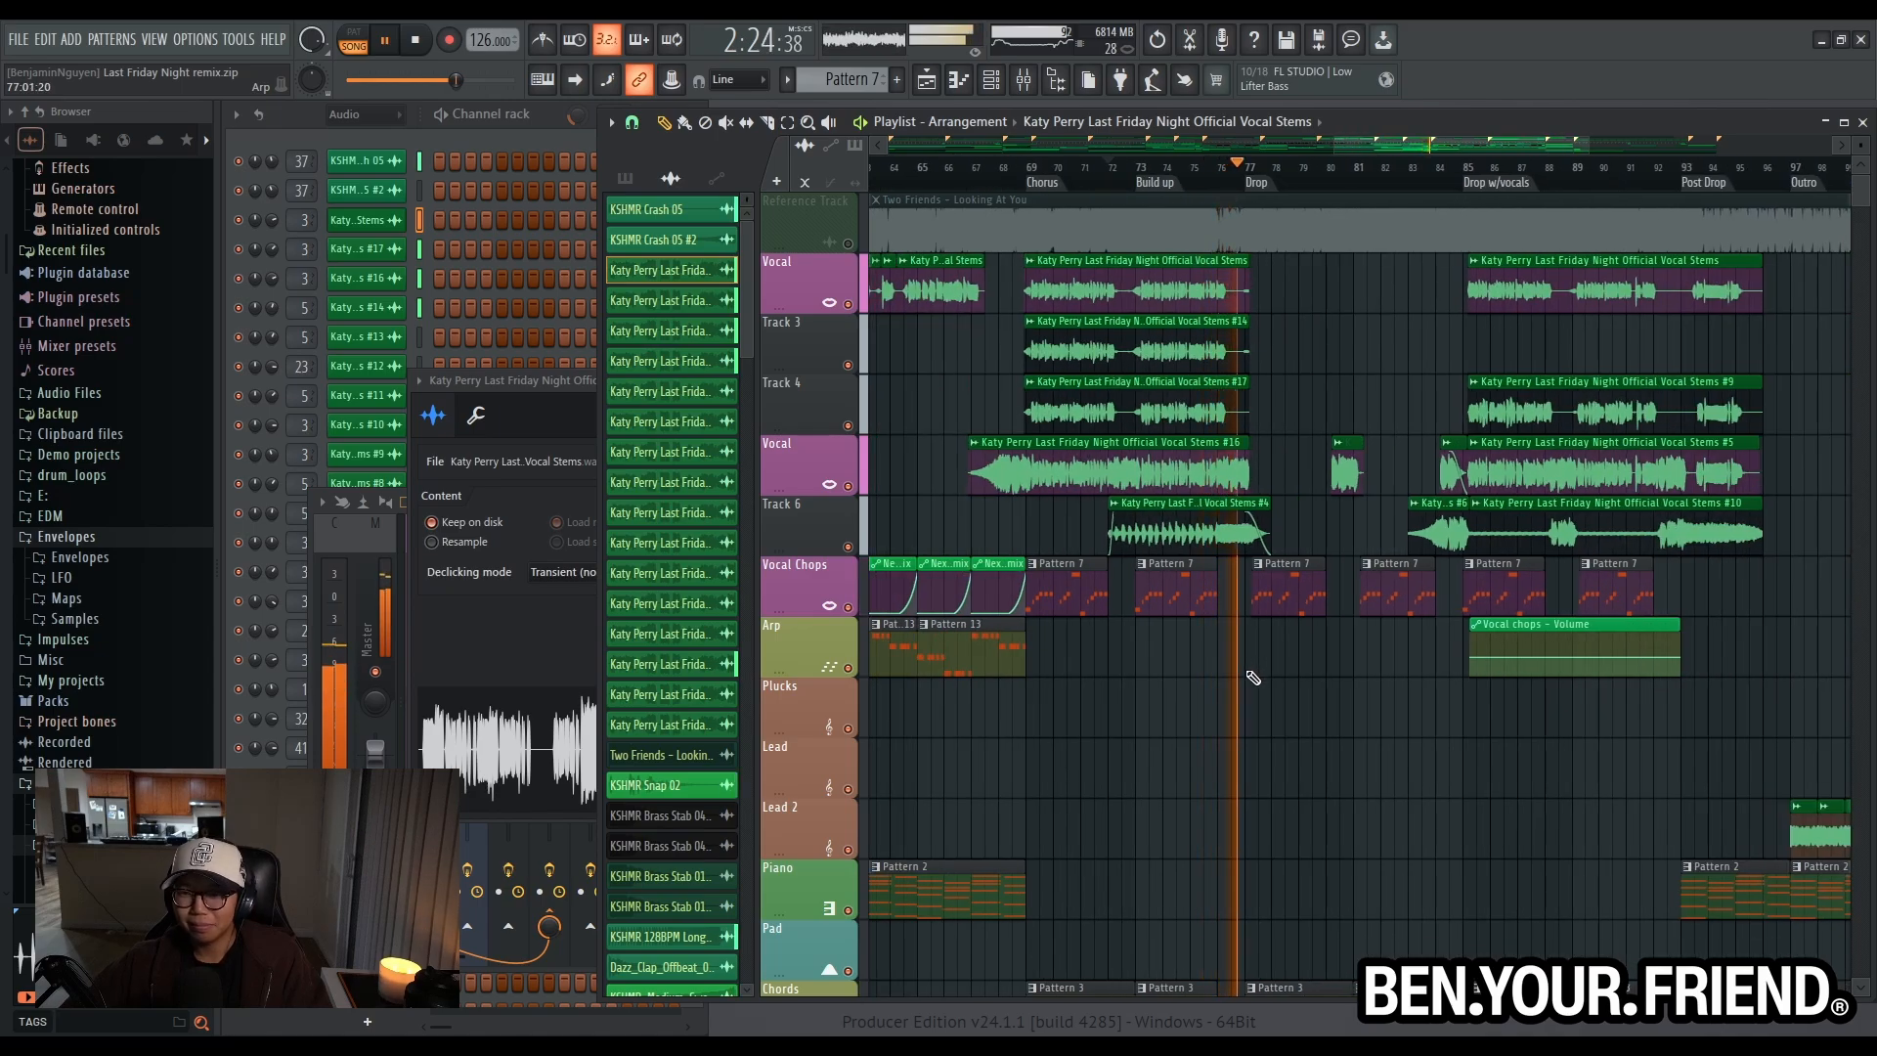
{"action": "scroll", "coordinate": [1281, 678], "scroll_direction": "up", "scroll_amount": 5}
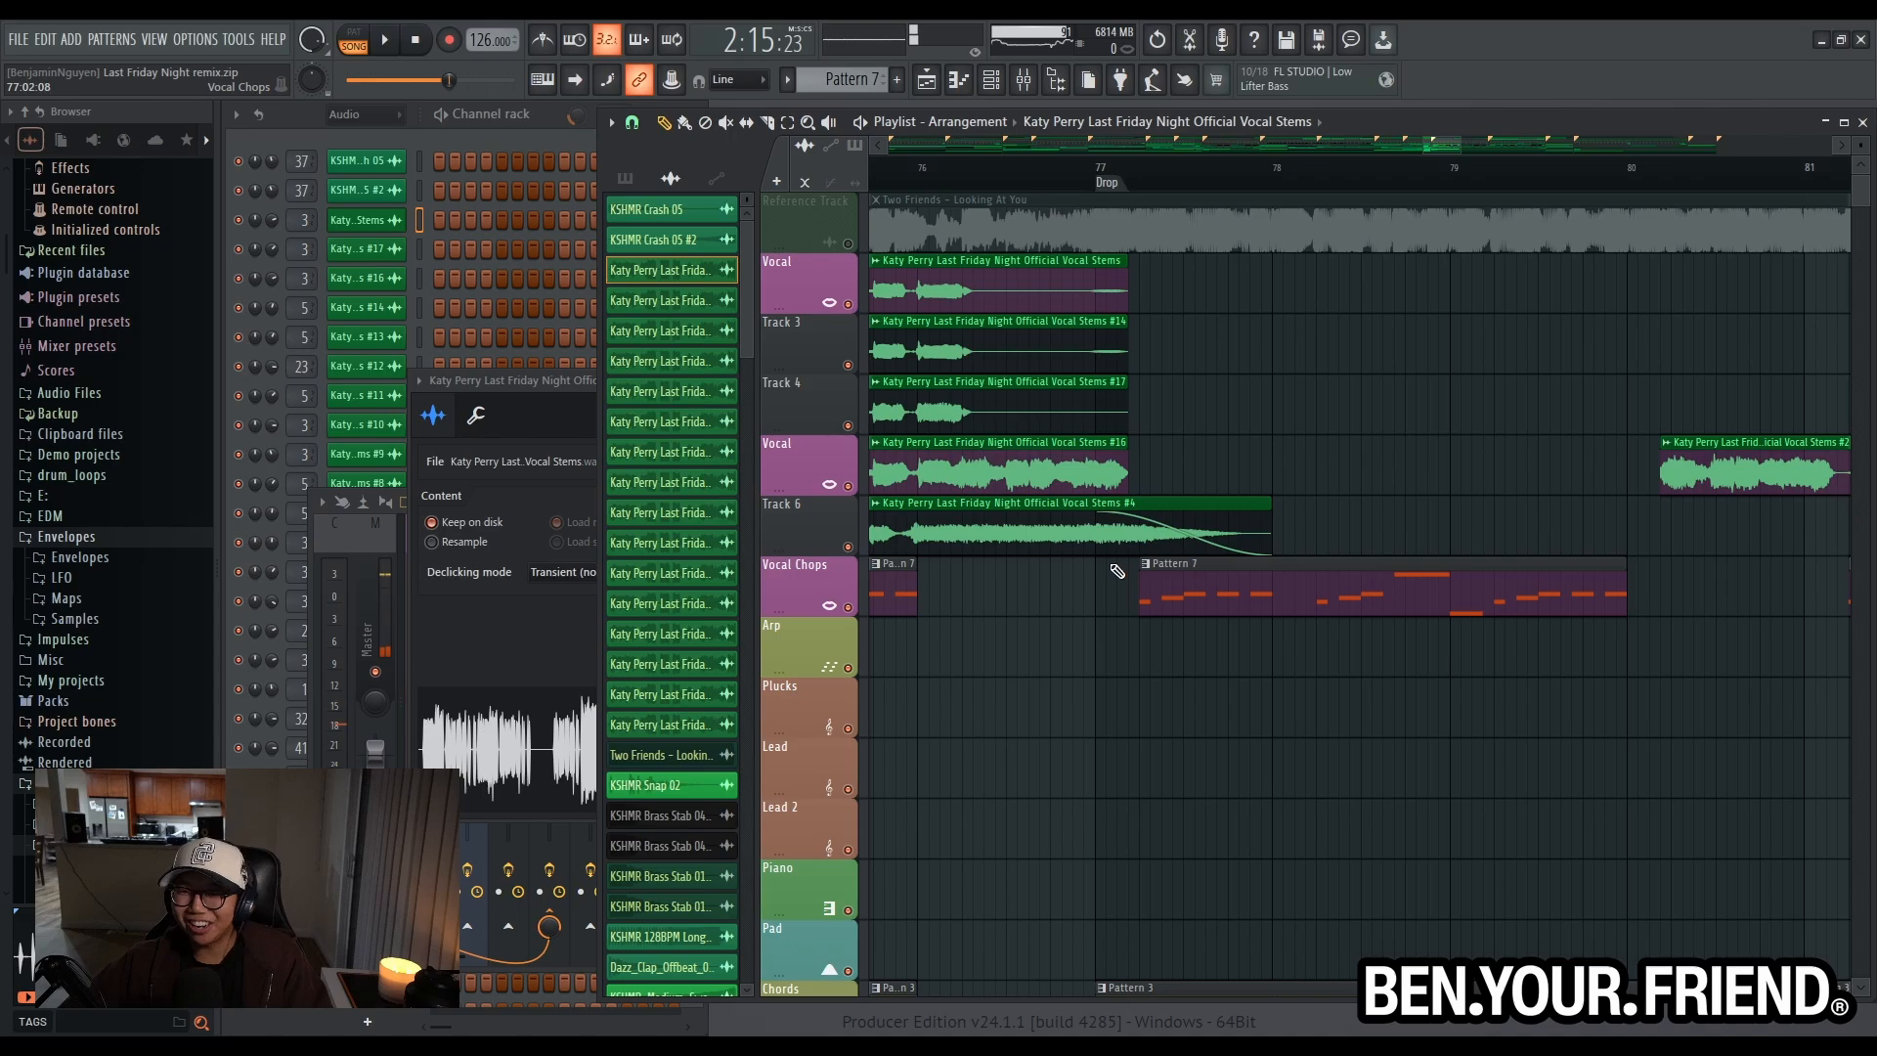
- Review the vocal layers across the full arrangement, play from the Post-intro marker into the Verse, and stop playback
{"action": "scroll", "coordinate": [1116, 571], "scroll_direction": "down", "scroll_amount": 8}
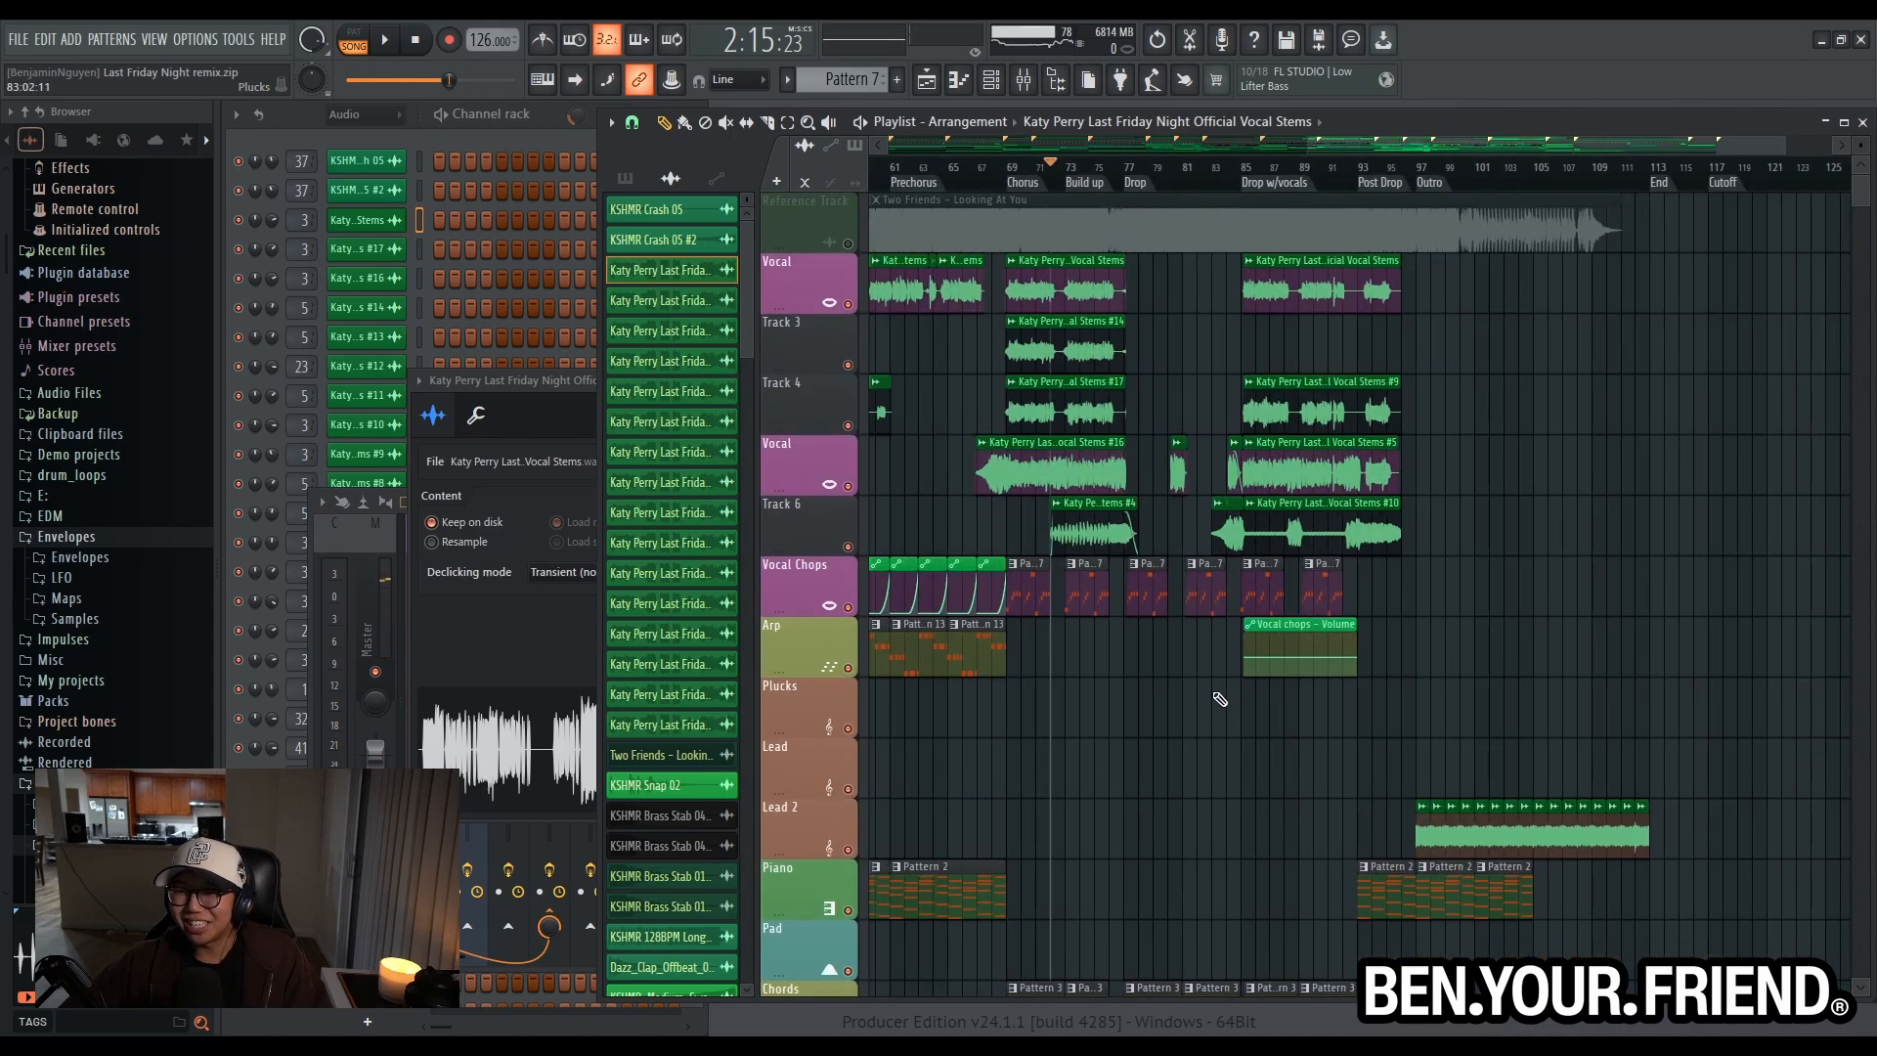
{"action": "scroll", "coordinate": [1215, 707], "scroll_direction": "down", "scroll_amount": 5}
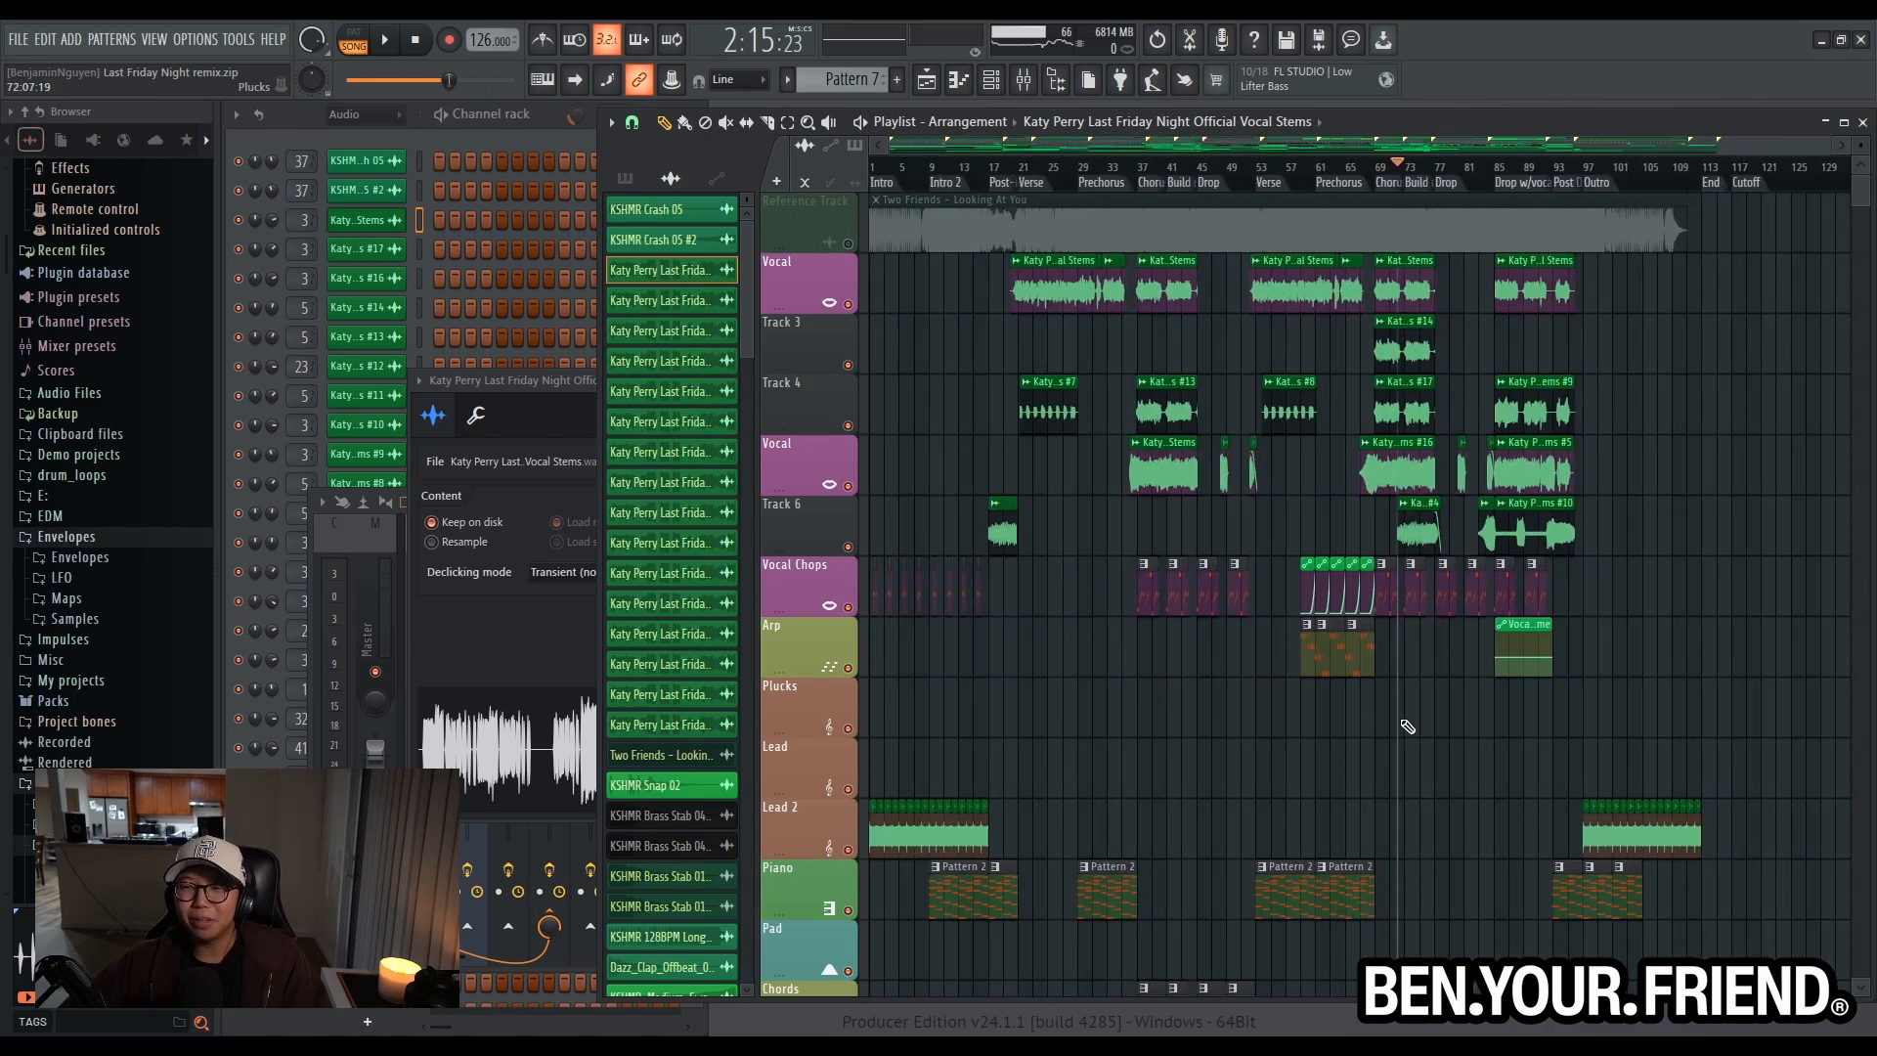
{"action": "scroll", "coordinate": [1441, 592], "scroll_direction": "up", "scroll_amount": 3}
{"action": "scroll", "coordinate": [1445, 586], "scroll_direction": "down", "scroll_amount": 3}
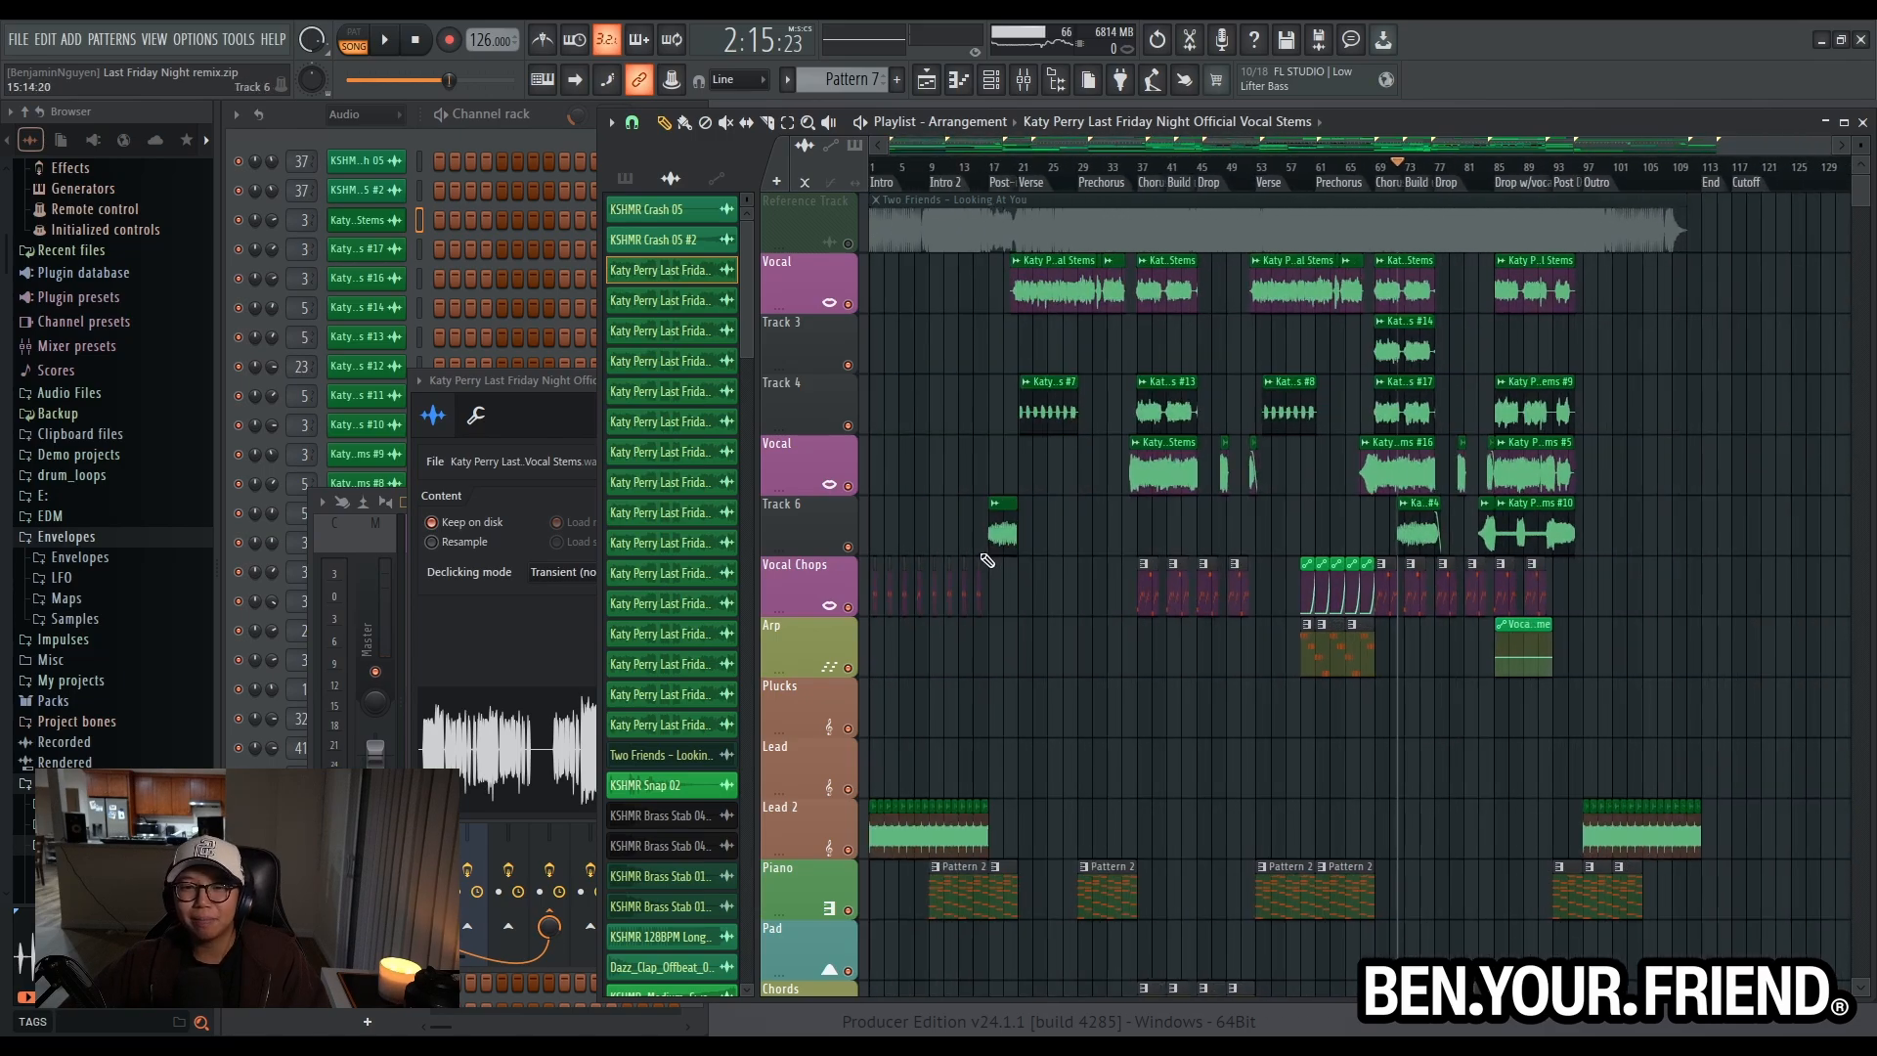
{"action": "scroll", "coordinate": [1017, 543], "scroll_direction": "up", "scroll_amount": 6}
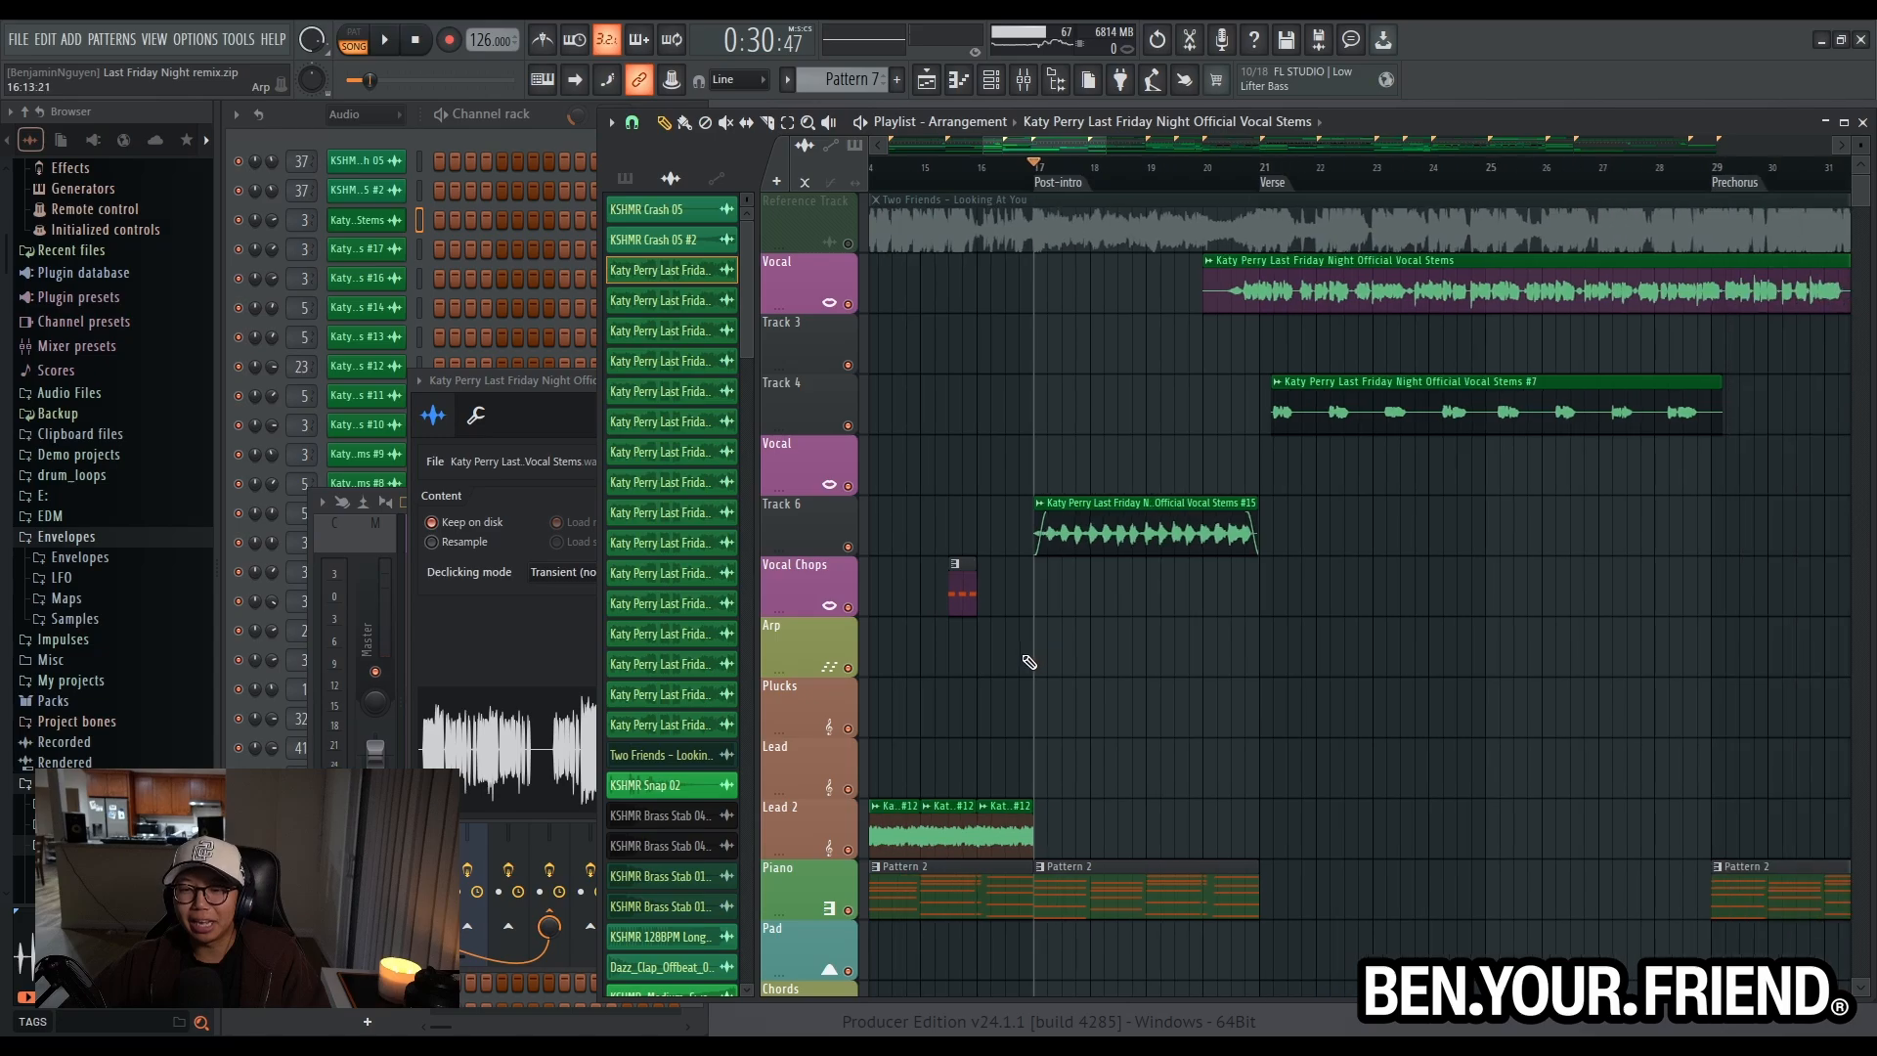
{"action": "scroll", "coordinate": [1026, 663], "scroll_direction": "down", "scroll_amount": 3}
{"action": "scroll", "coordinate": [1093, 671], "scroll_direction": "up", "scroll_amount": 5}
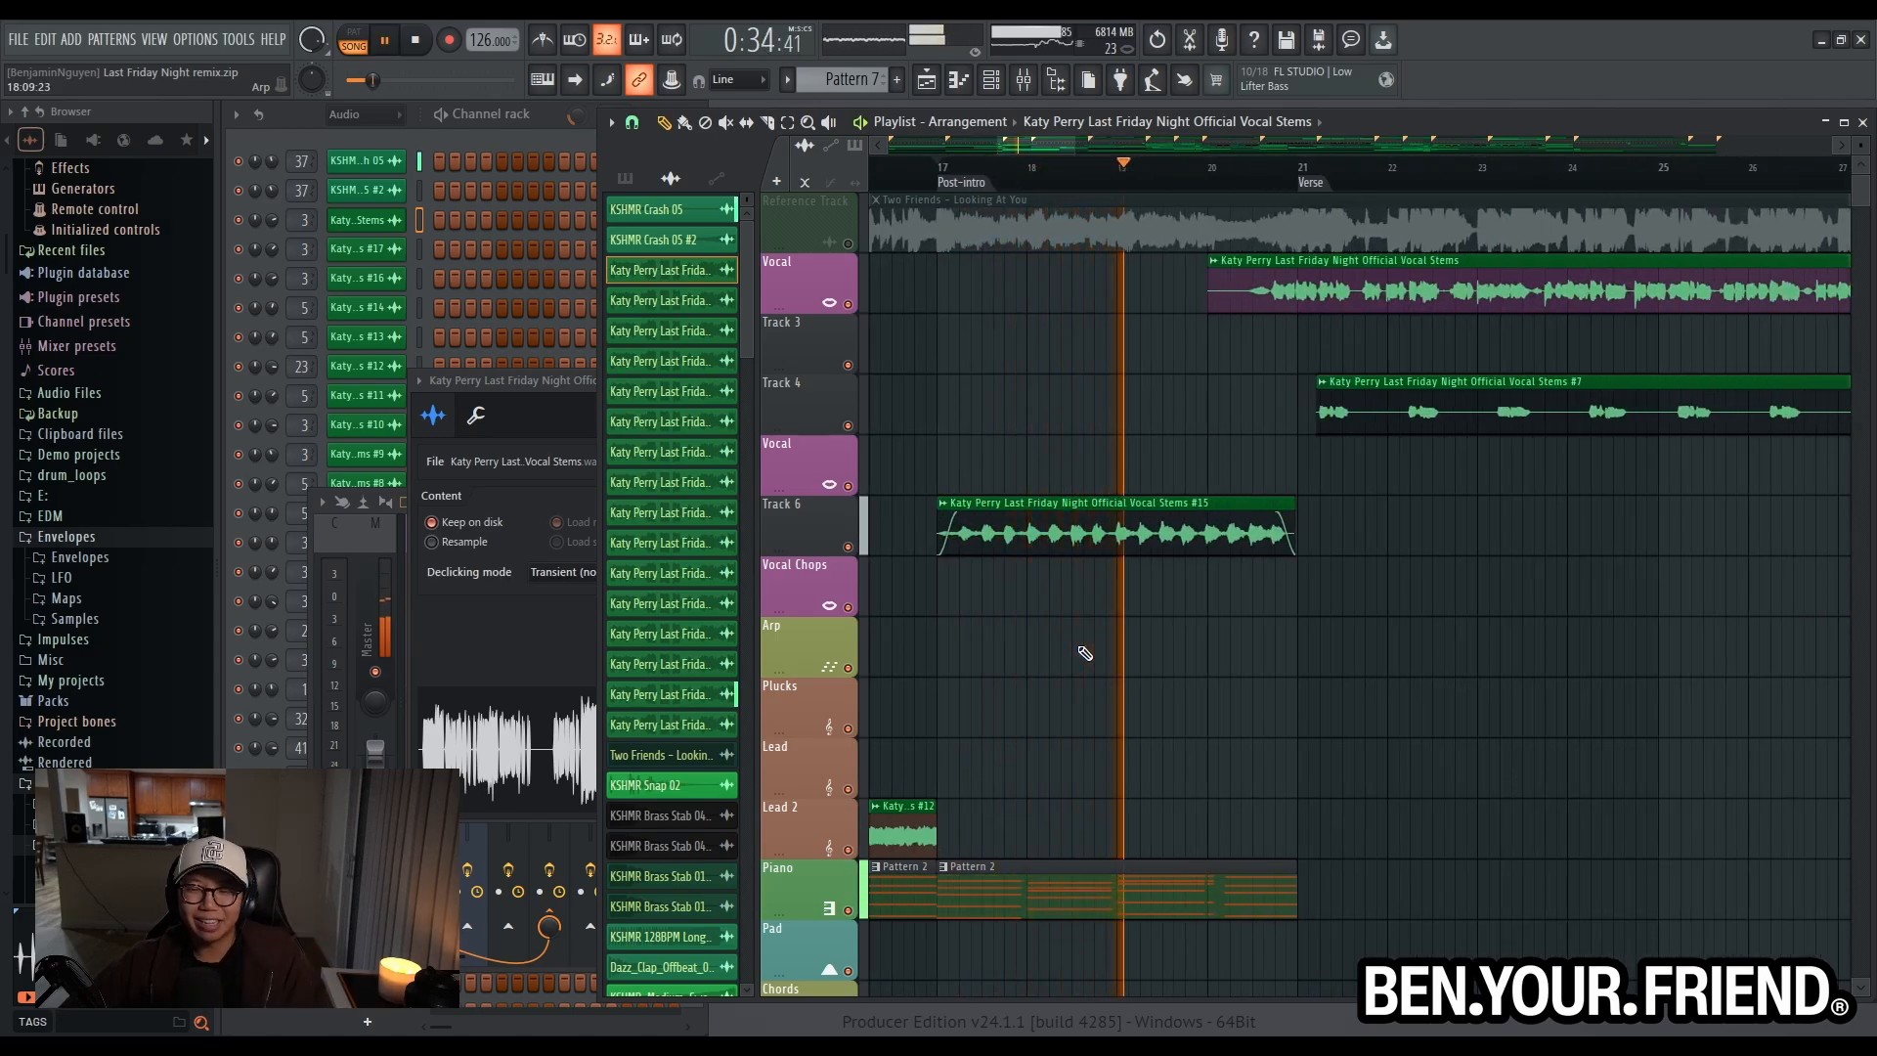
{"action": "scroll", "coordinate": [1084, 653], "scroll_direction": "down", "scroll_amount": 3}
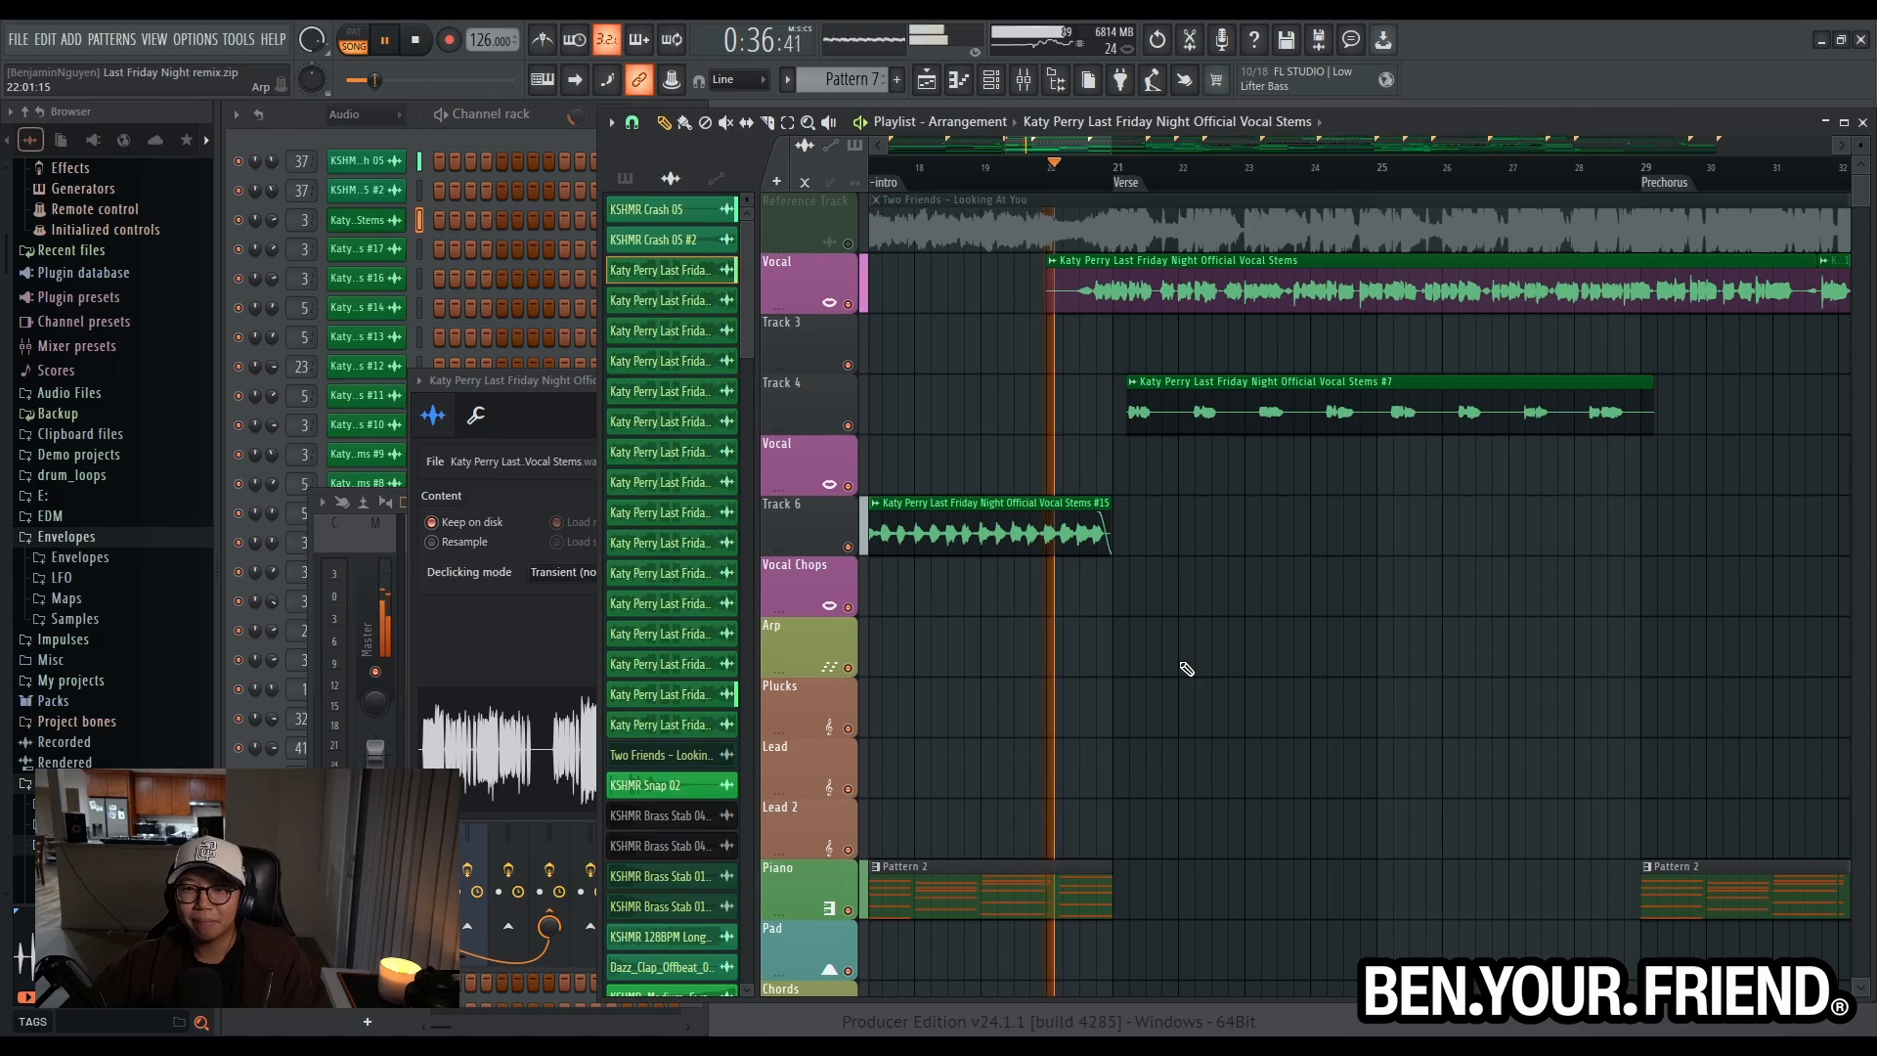
{"action": "scroll", "coordinate": [1187, 669], "scroll_direction": "down", "scroll_amount": 5}
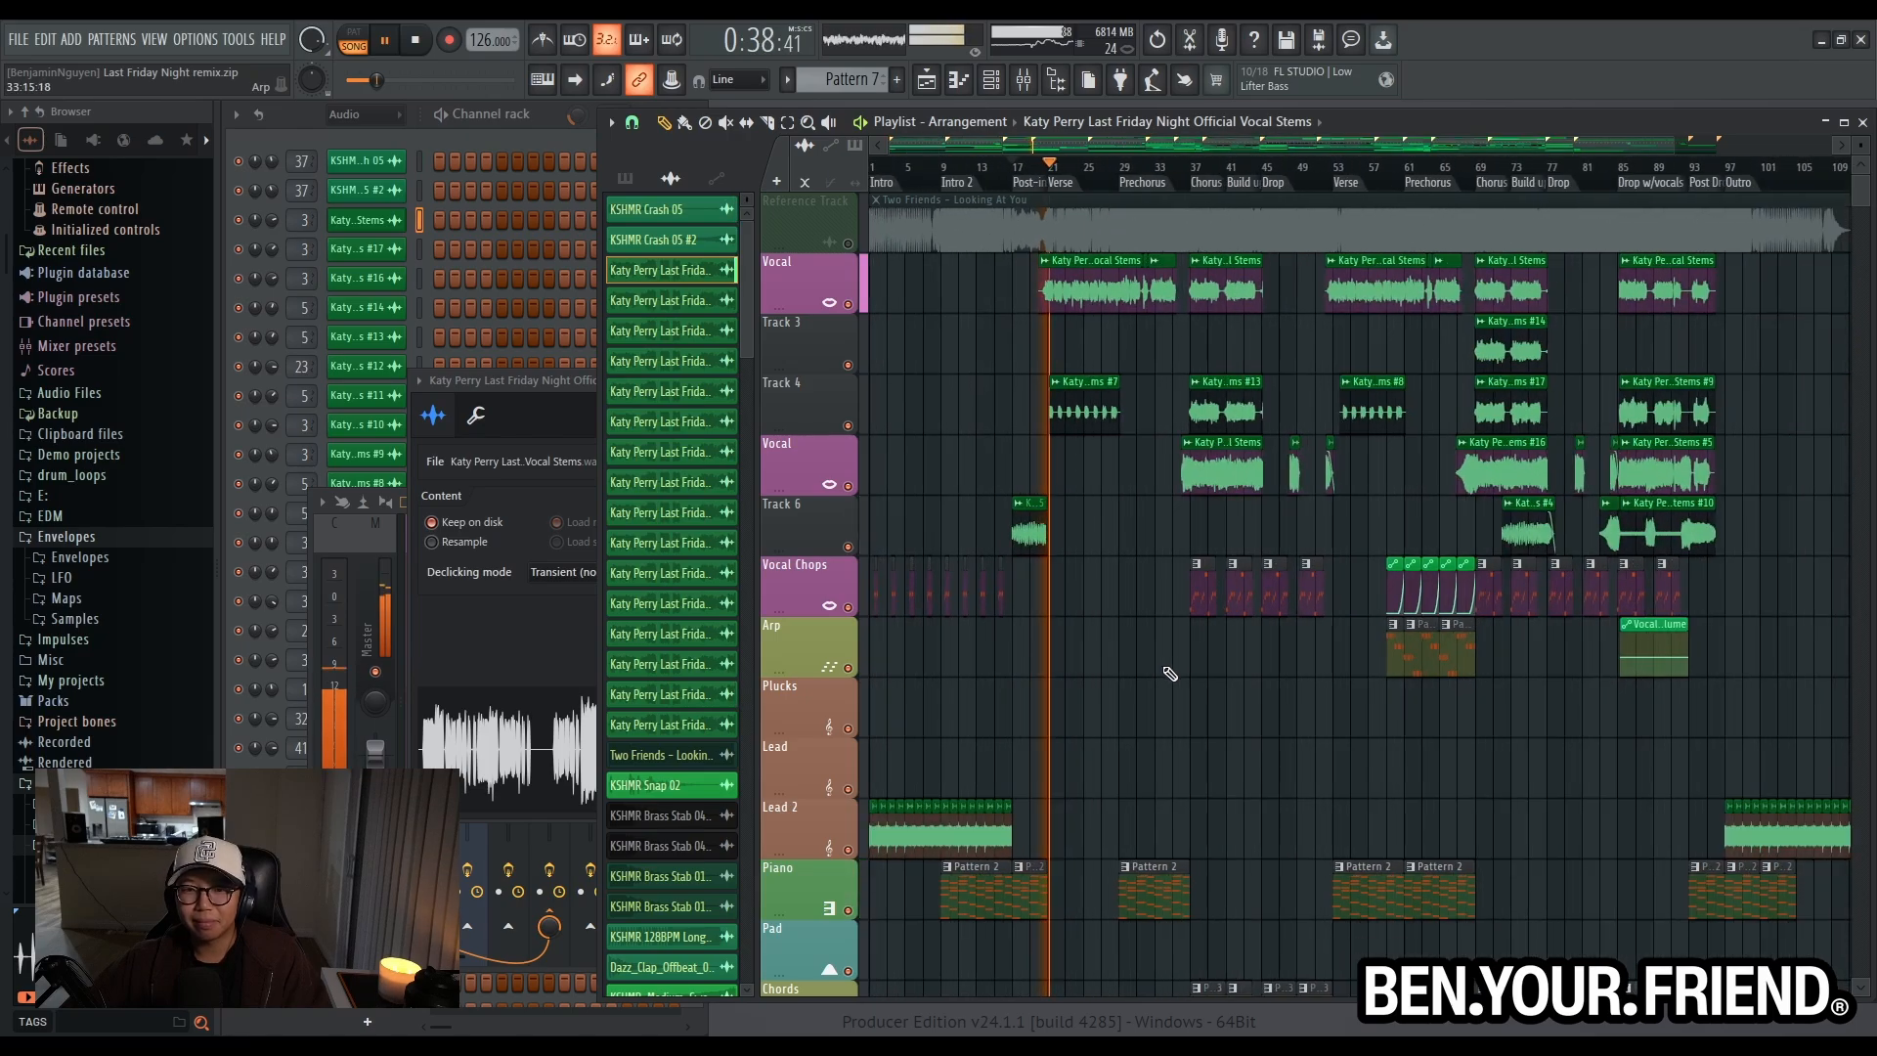
{"action": "scroll", "coordinate": [1129, 672], "scroll_direction": "up", "scroll_amount": 2}
{"action": "key", "text": "space"}
- Move the song position to the start of the Intro and select the Vocal Stems #12 clip on the Lead 2 track
{"action": "scroll", "coordinate": [1213, 547], "scroll_direction": "down", "scroll_amount": 2}
{"action": "scroll", "coordinate": [1189, 553], "scroll_direction": "down", "scroll_amount": 4}
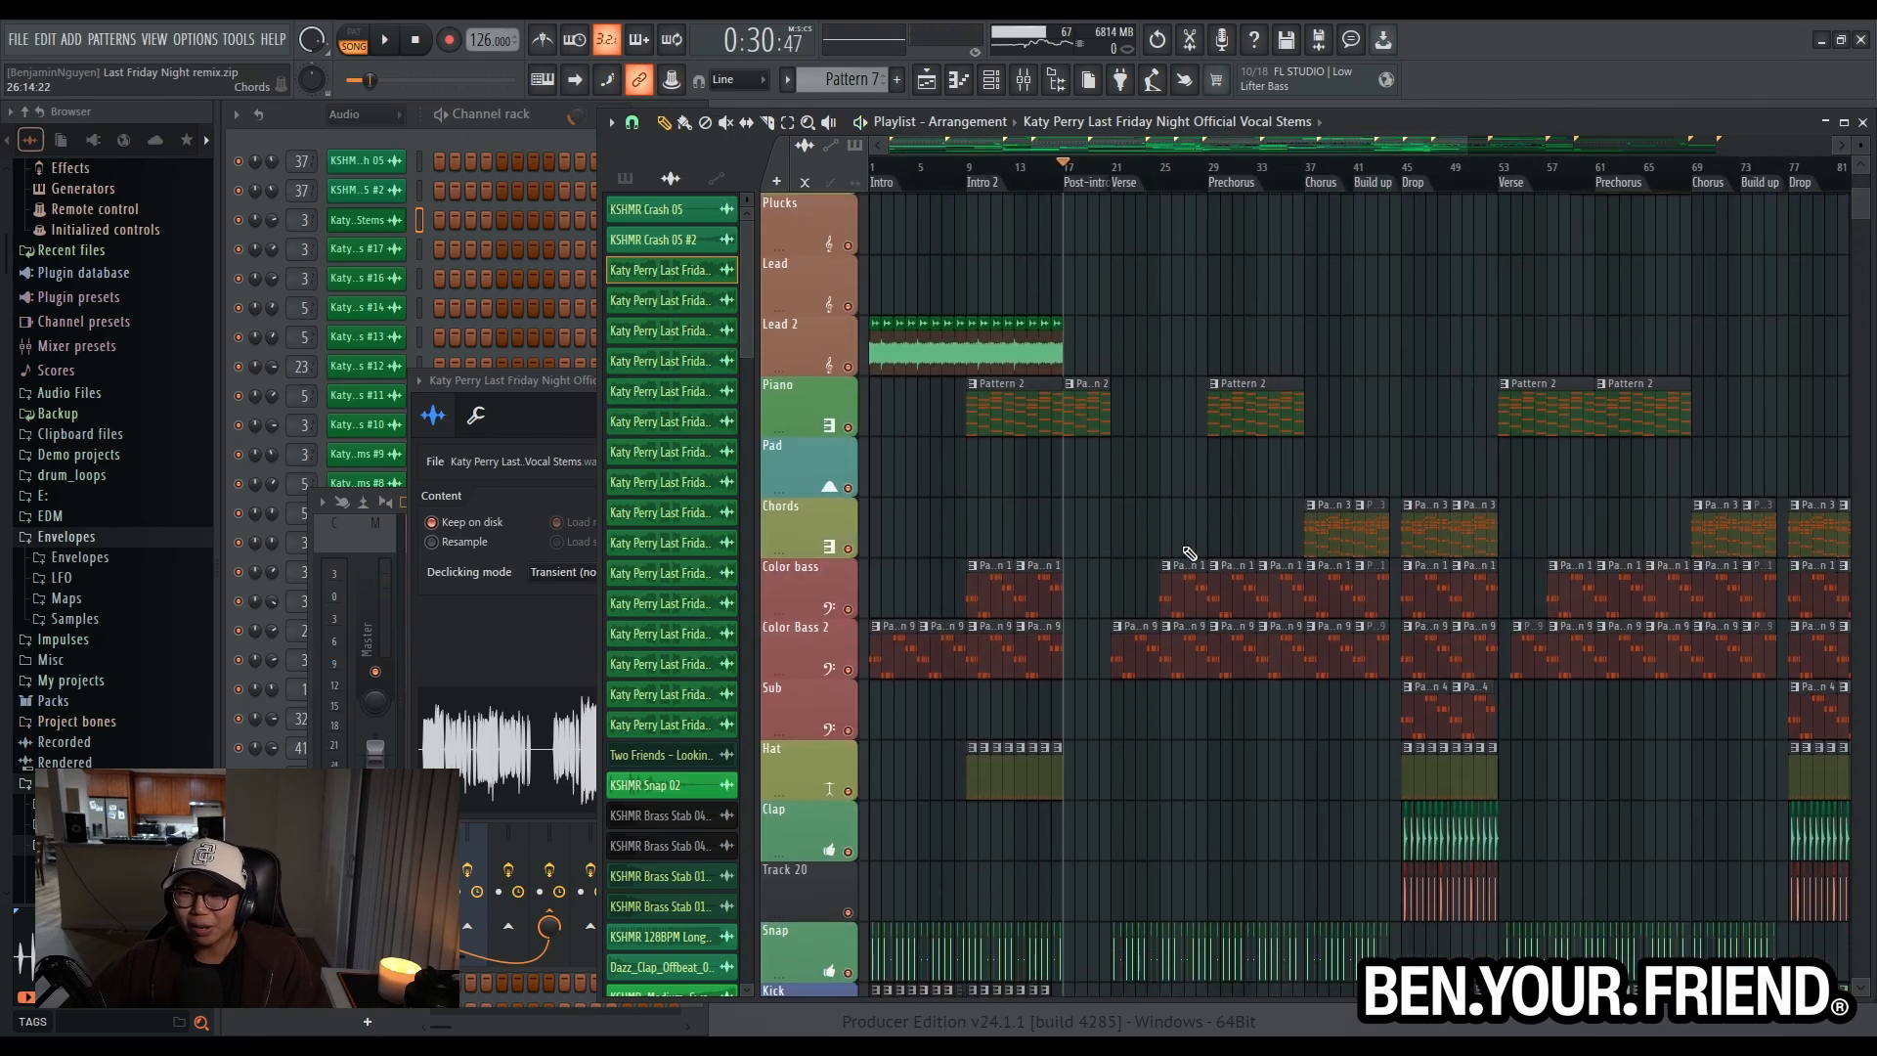
{"action": "scroll", "coordinate": [1093, 520], "scroll_direction": "up", "scroll_amount": 1}
{"action": "scroll", "coordinate": [876, 394], "scroll_direction": "up", "scroll_amount": 3}
{"action": "left_click_drag", "start_coordinate": [941, 178], "coordinate": [594, 185]}
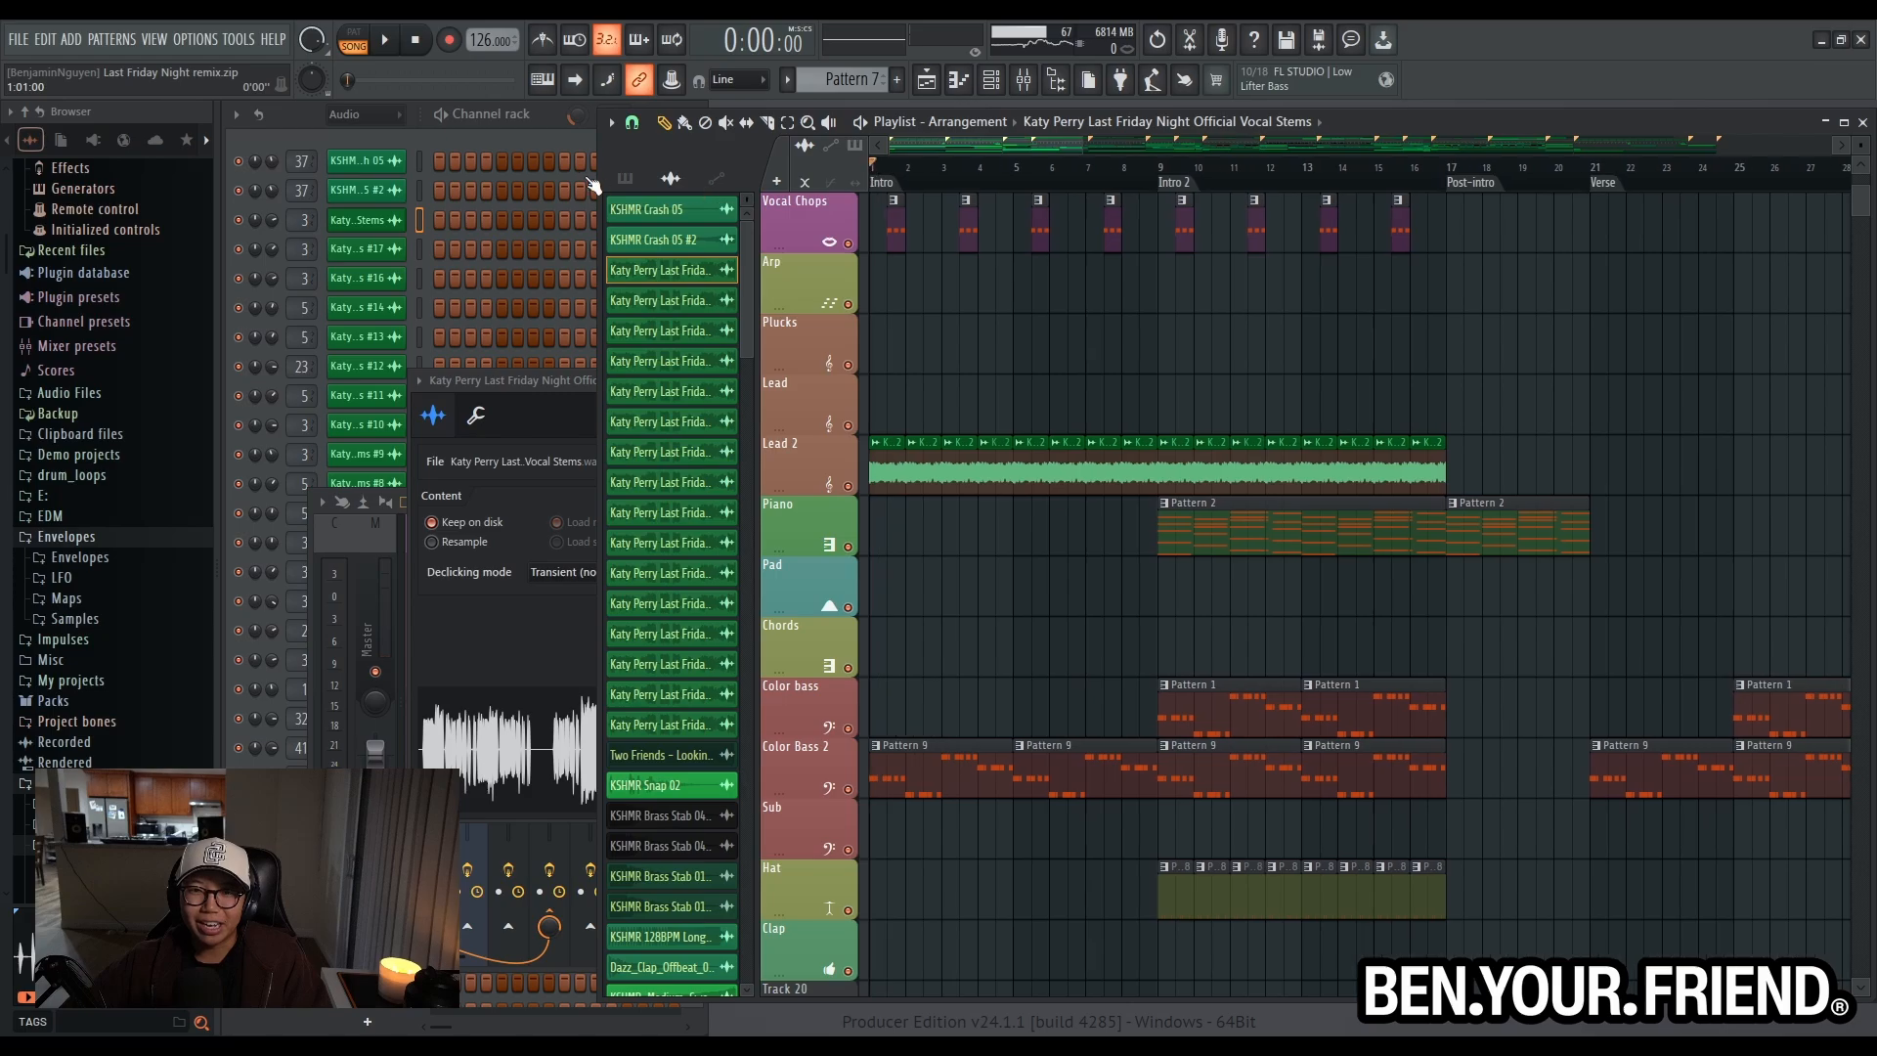
{"action": "scroll", "coordinate": [860, 449], "scroll_direction": "up", "scroll_amount": 2}
{"action": "scroll", "coordinate": [824, 457], "scroll_direction": "up", "scroll_amount": 3}
{"action": "left_click", "coordinate": [938, 467]}
- Solo the Lead 2 track, audition its vocal loop from the start of the Intro, and unsolo the track
{"action": "scroll", "coordinate": [1144, 381], "scroll_direction": "down", "scroll_amount": 3}
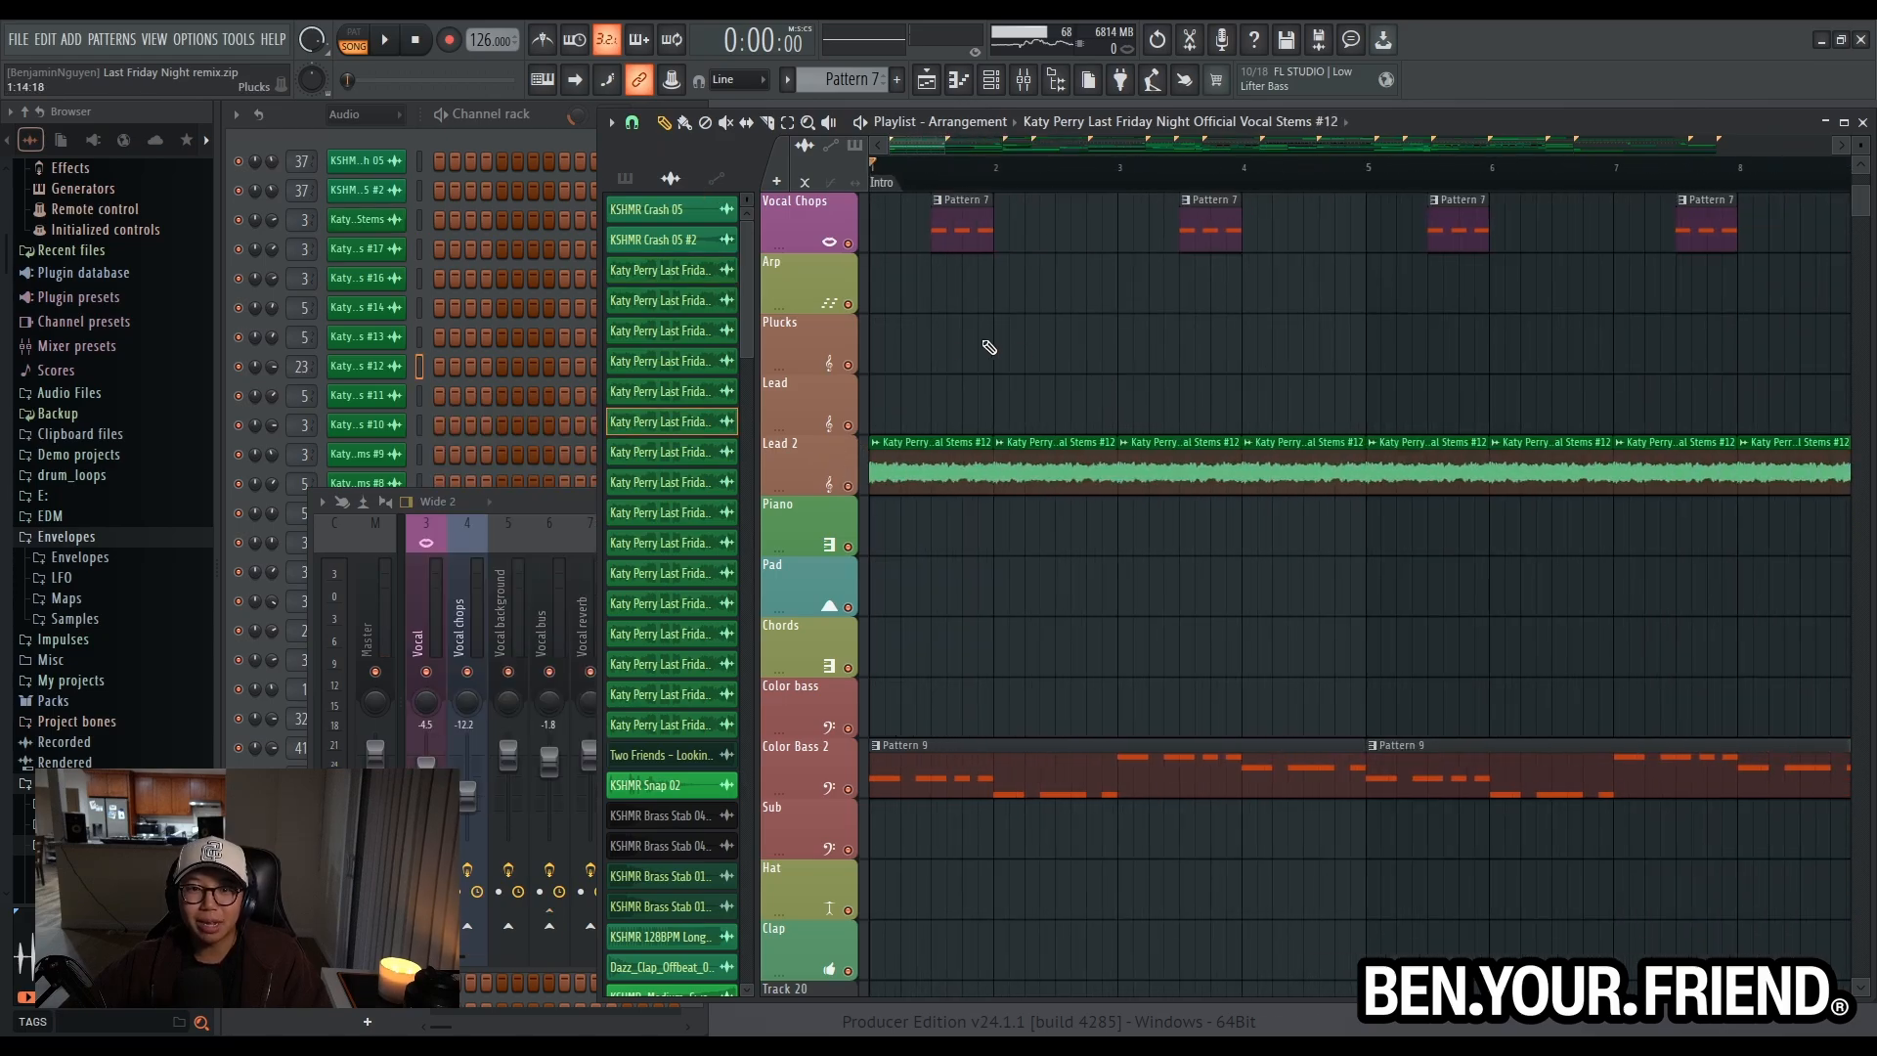
{"action": "right_click", "coordinate": [848, 489]}
{"action": "key", "text": "space"}
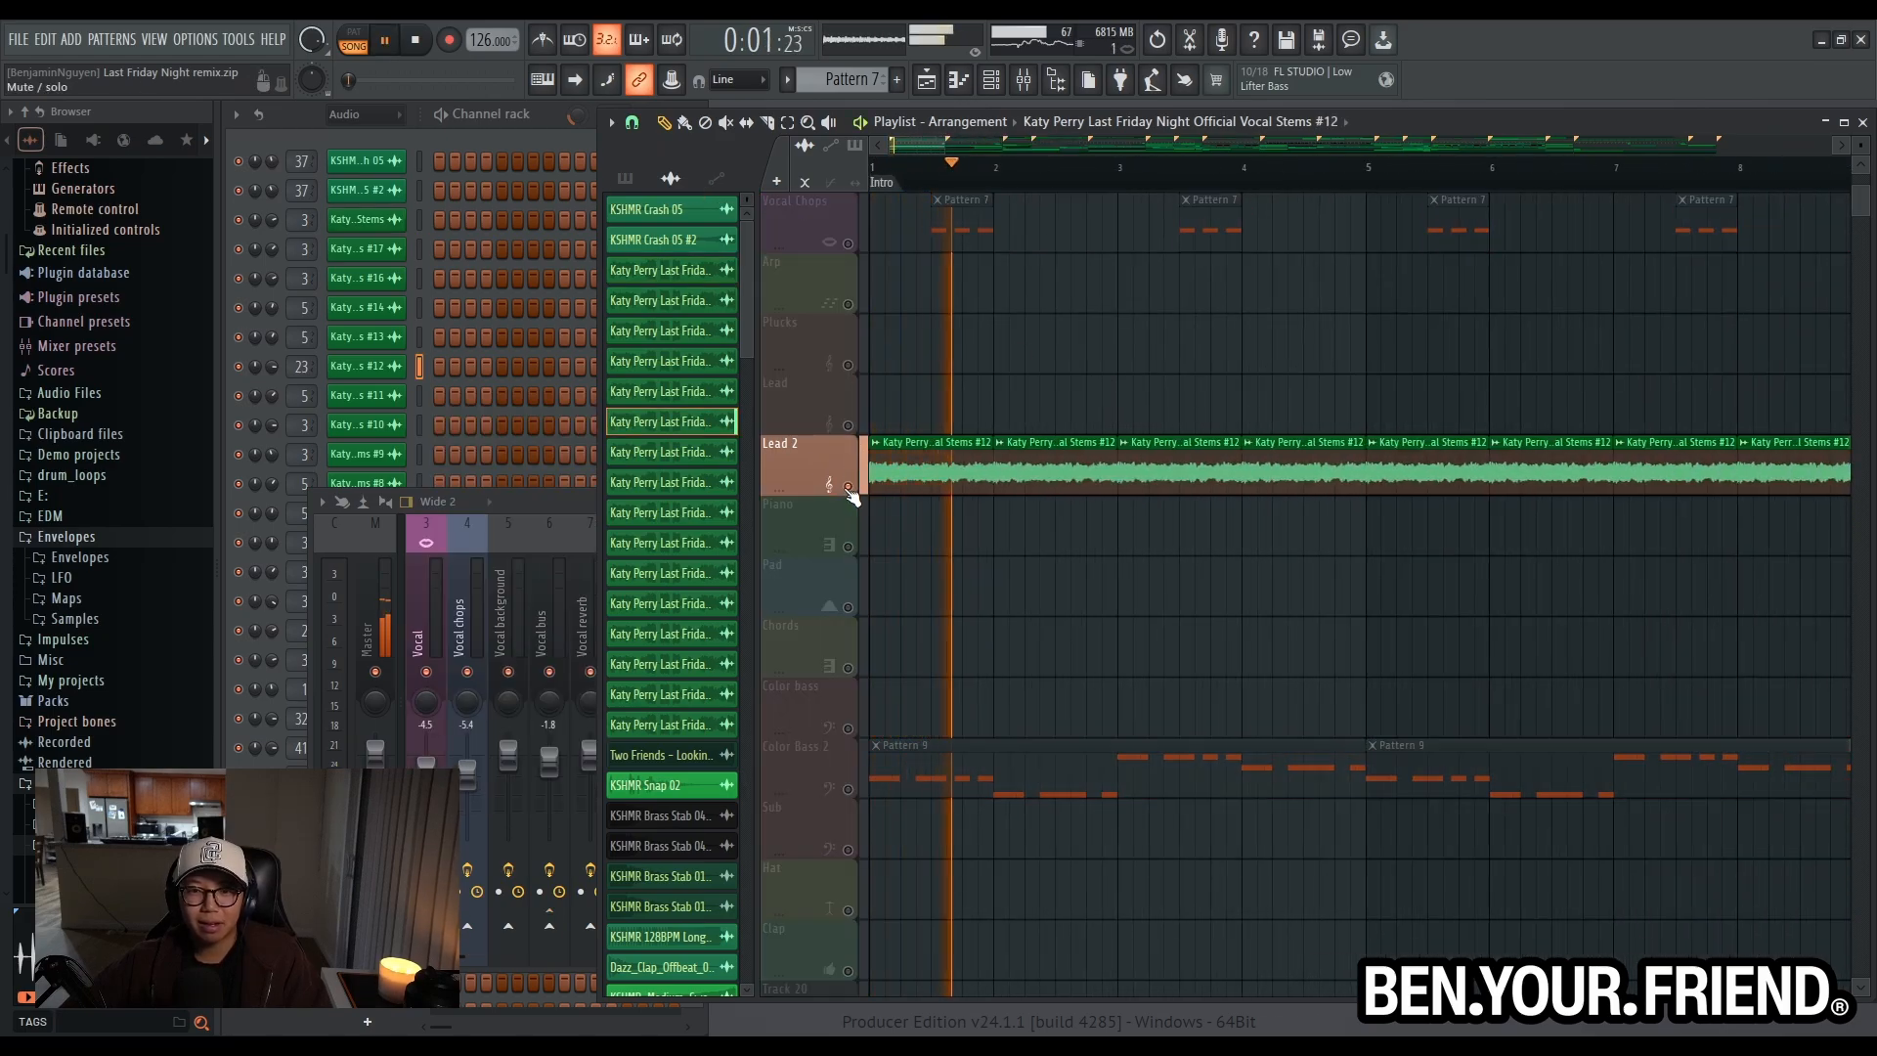
{"action": "scroll", "coordinate": [1017, 533], "scroll_direction": "down", "scroll_amount": 3}
{"action": "scroll", "coordinate": [1017, 533], "scroll_direction": "down", "scroll_amount": 1}
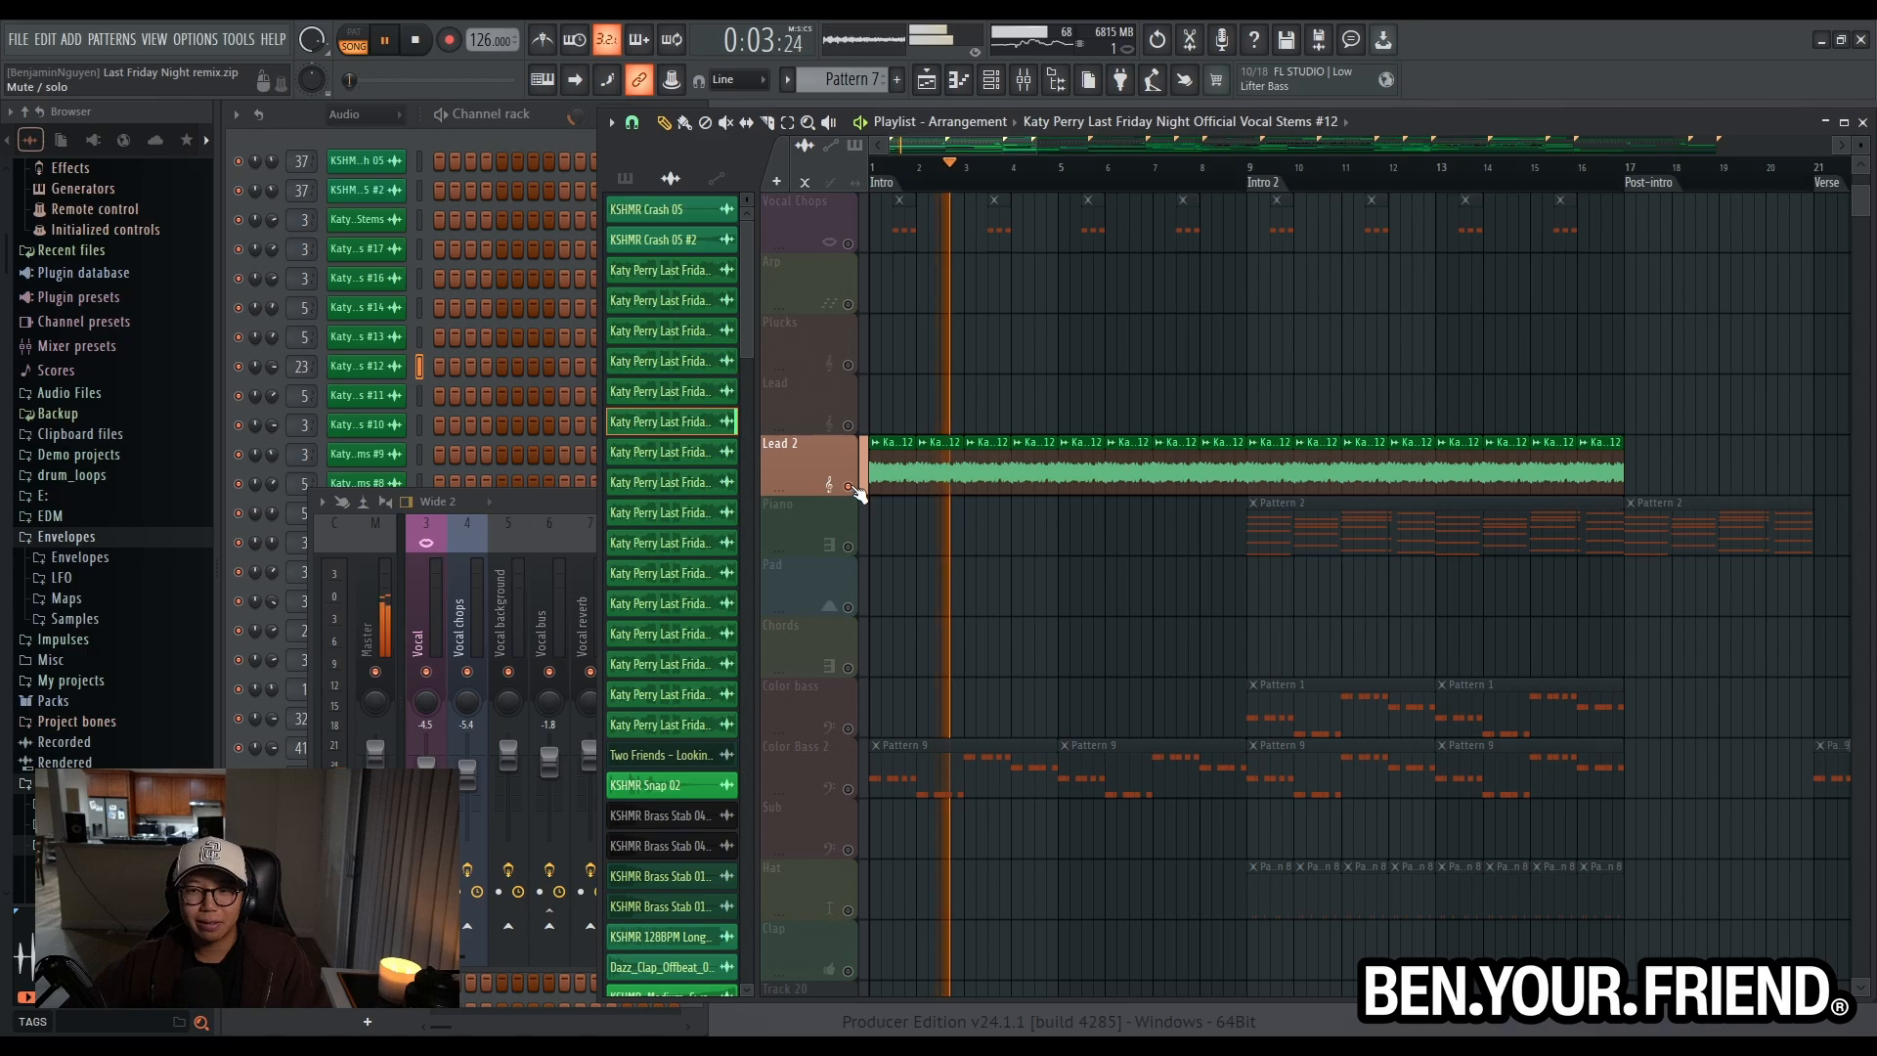
{"action": "right_click", "coordinate": [850, 488]}
- Examine the gap in the drums and the vocal shout, drum fill and effects clips around the Drop w/vocals marker at bar 85
{"action": "scroll", "coordinate": [1522, 475], "scroll_direction": "up", "scroll_amount": 1}
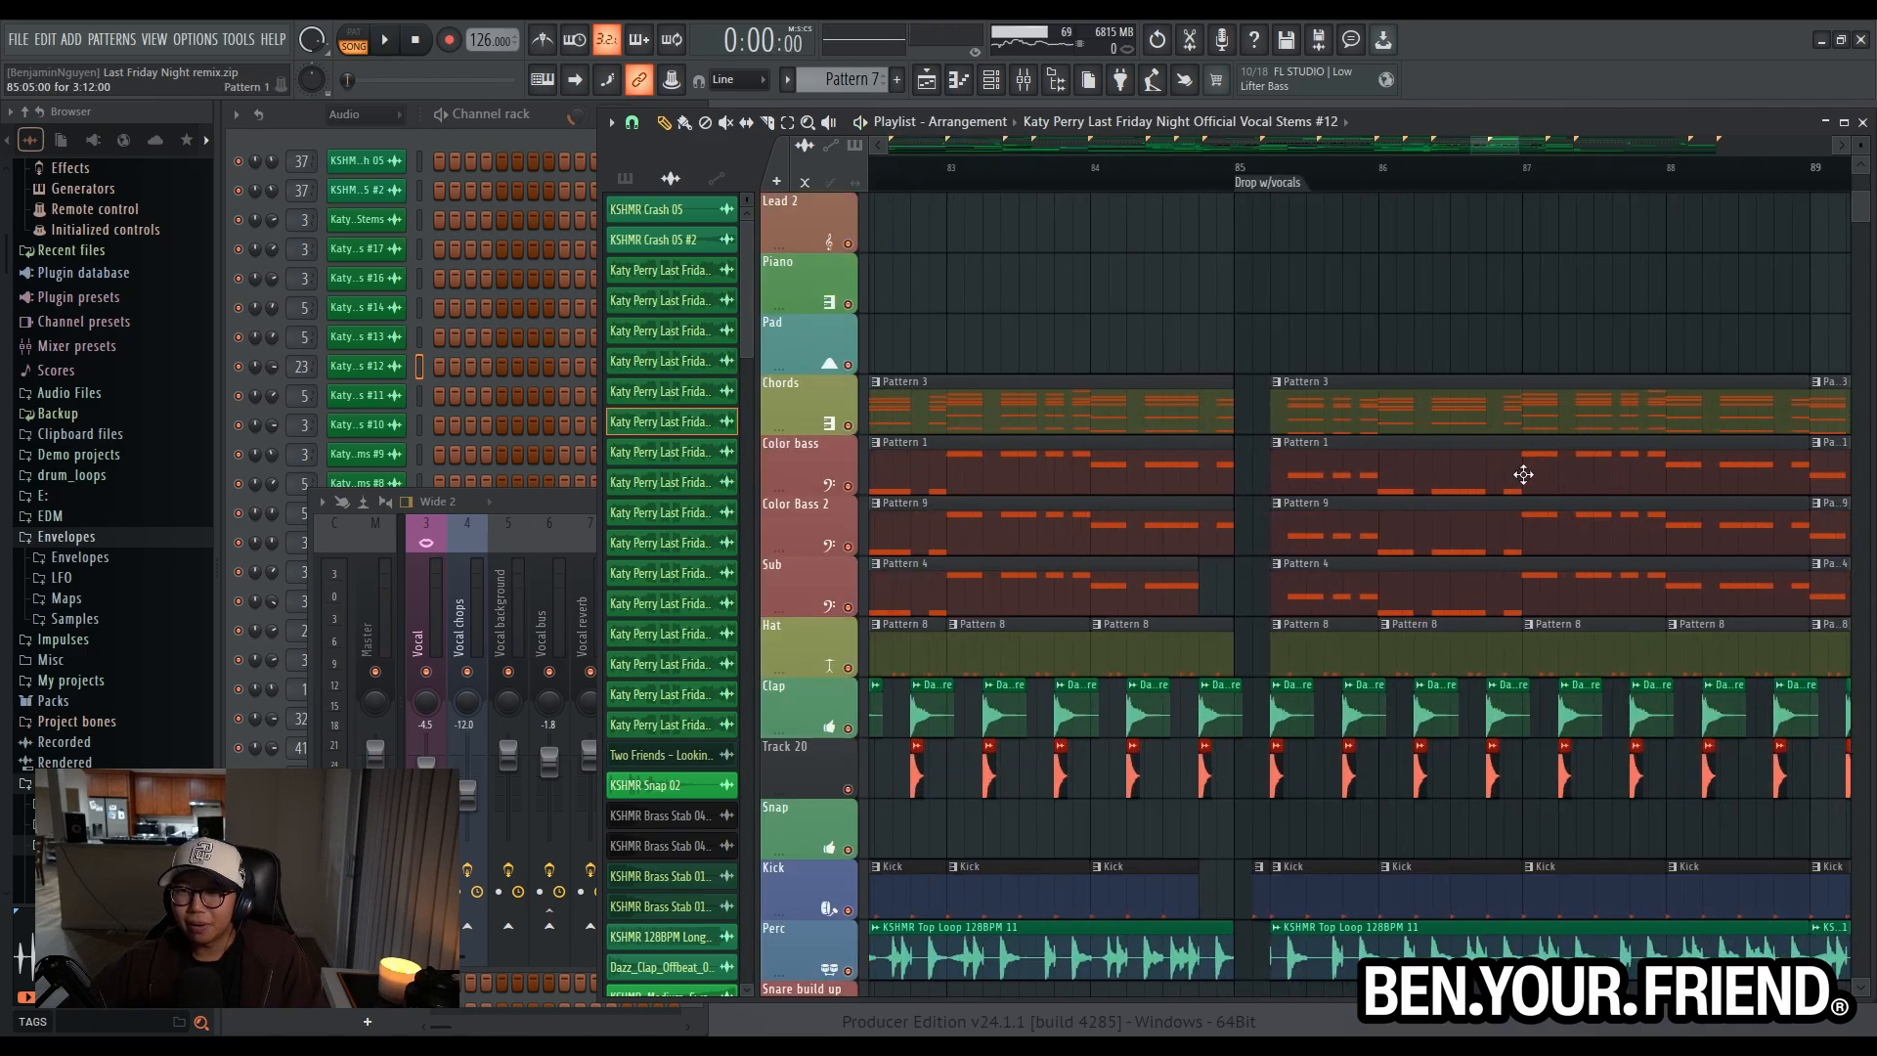
{"action": "scroll", "coordinate": [1408, 486], "scroll_direction": "up", "scroll_amount": 2}
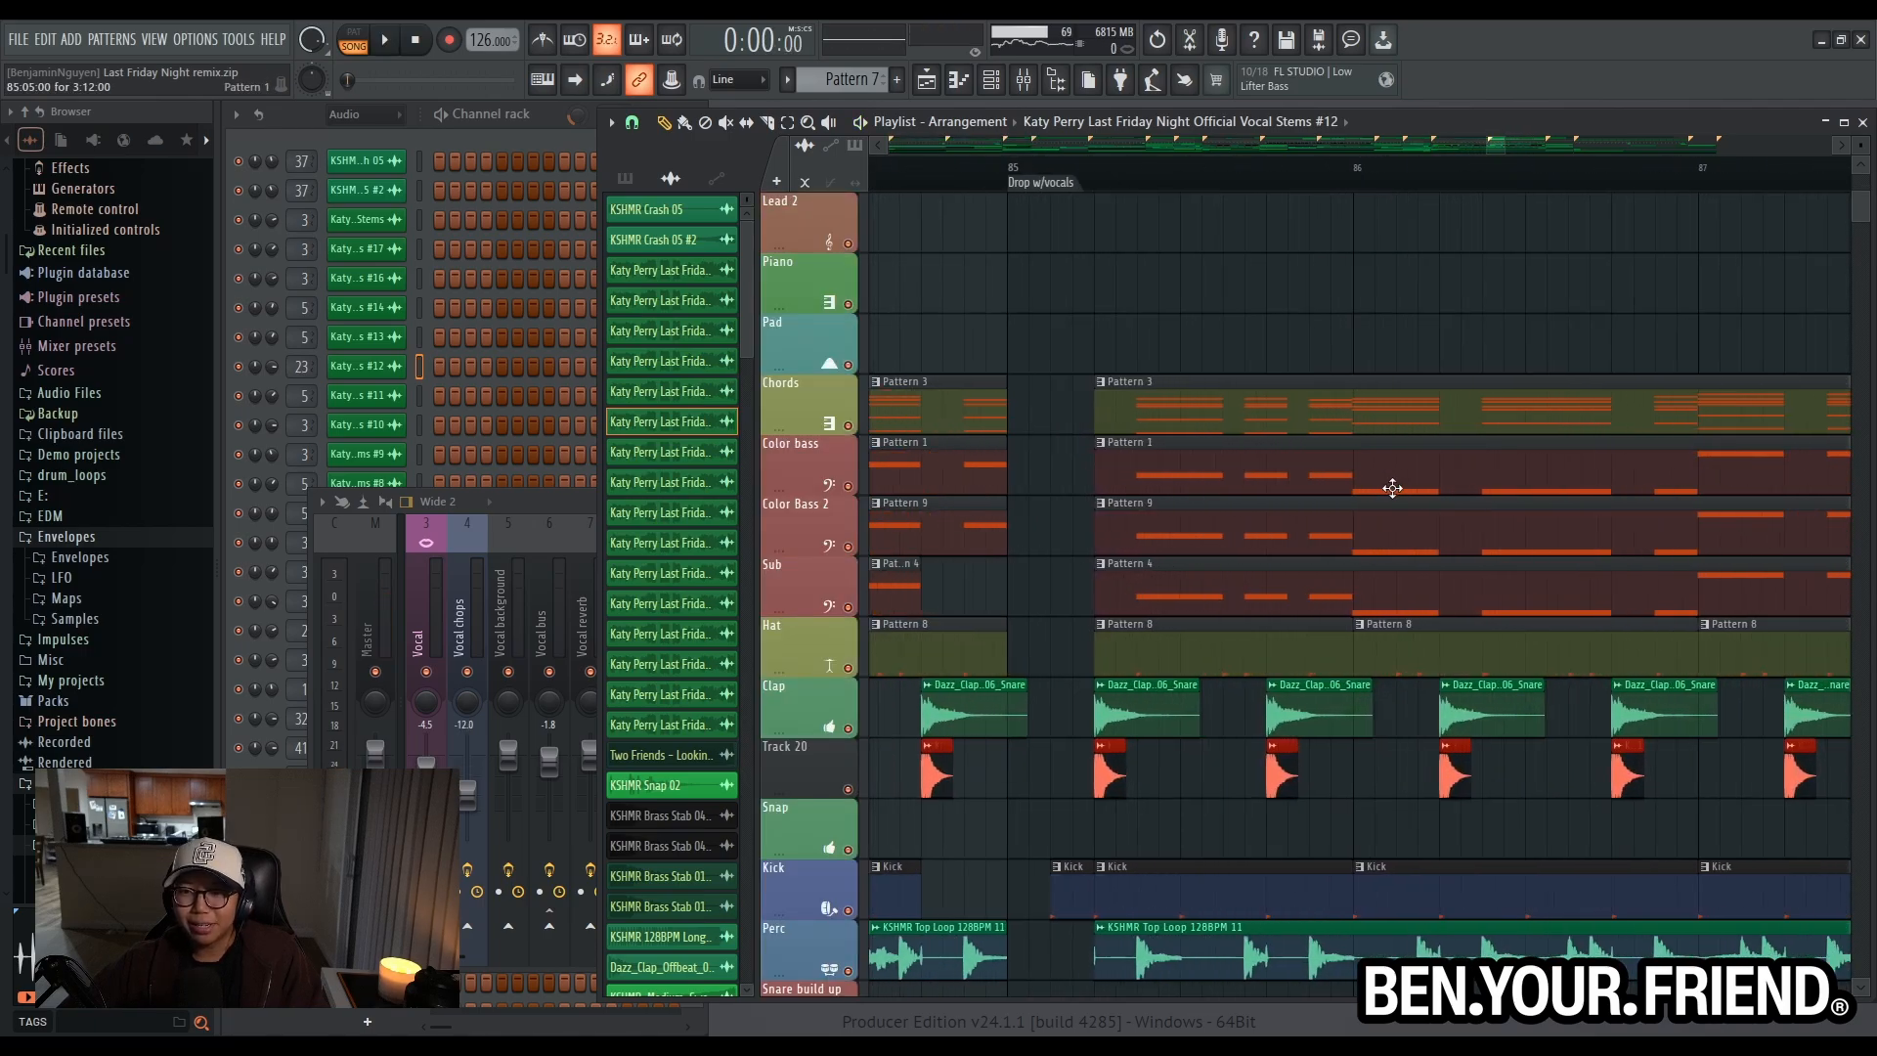
{"action": "scroll", "coordinate": [1392, 488], "scroll_direction": "up", "scroll_amount": 1}
{"action": "scroll", "coordinate": [1388, 324], "scroll_direction": "down", "scroll_amount": 3}
{"action": "scroll", "coordinate": [1185, 423], "scroll_direction": "down", "scroll_amount": 6}
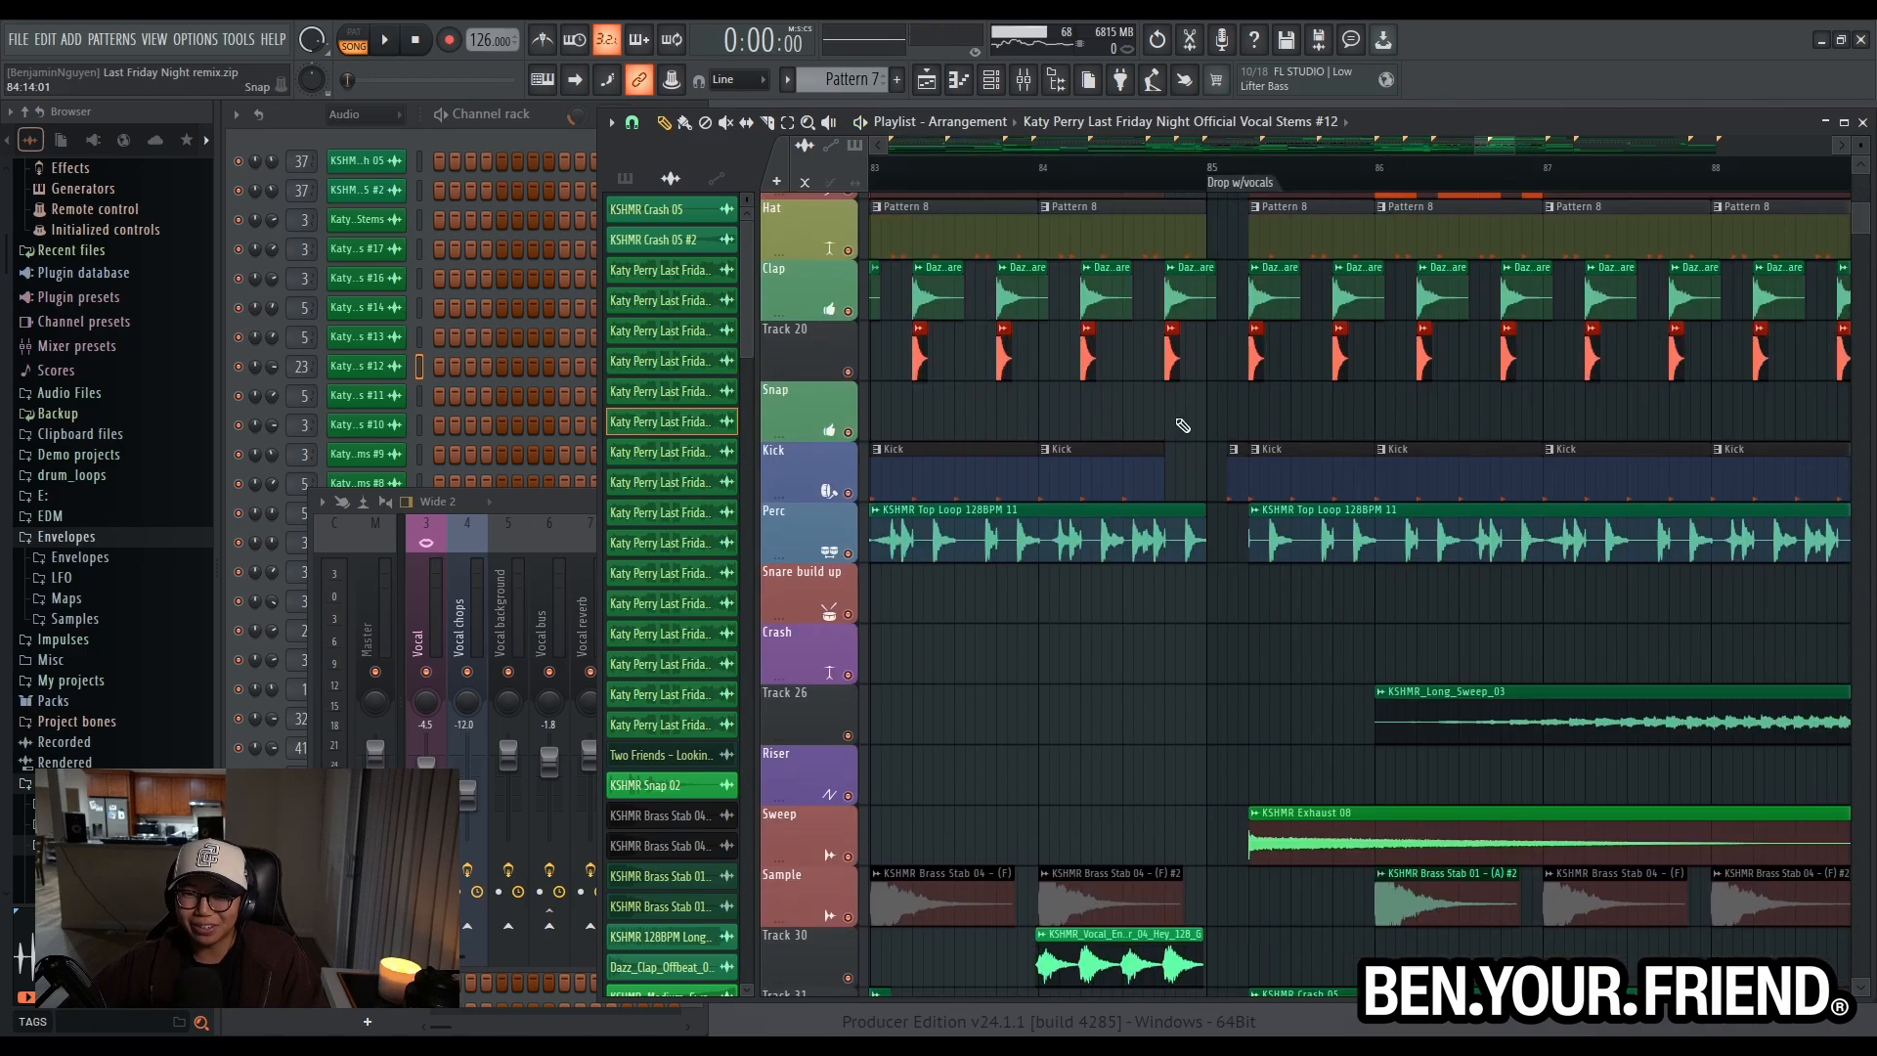
{"action": "scroll", "coordinate": [1227, 629], "scroll_direction": "up", "scroll_amount": 3}
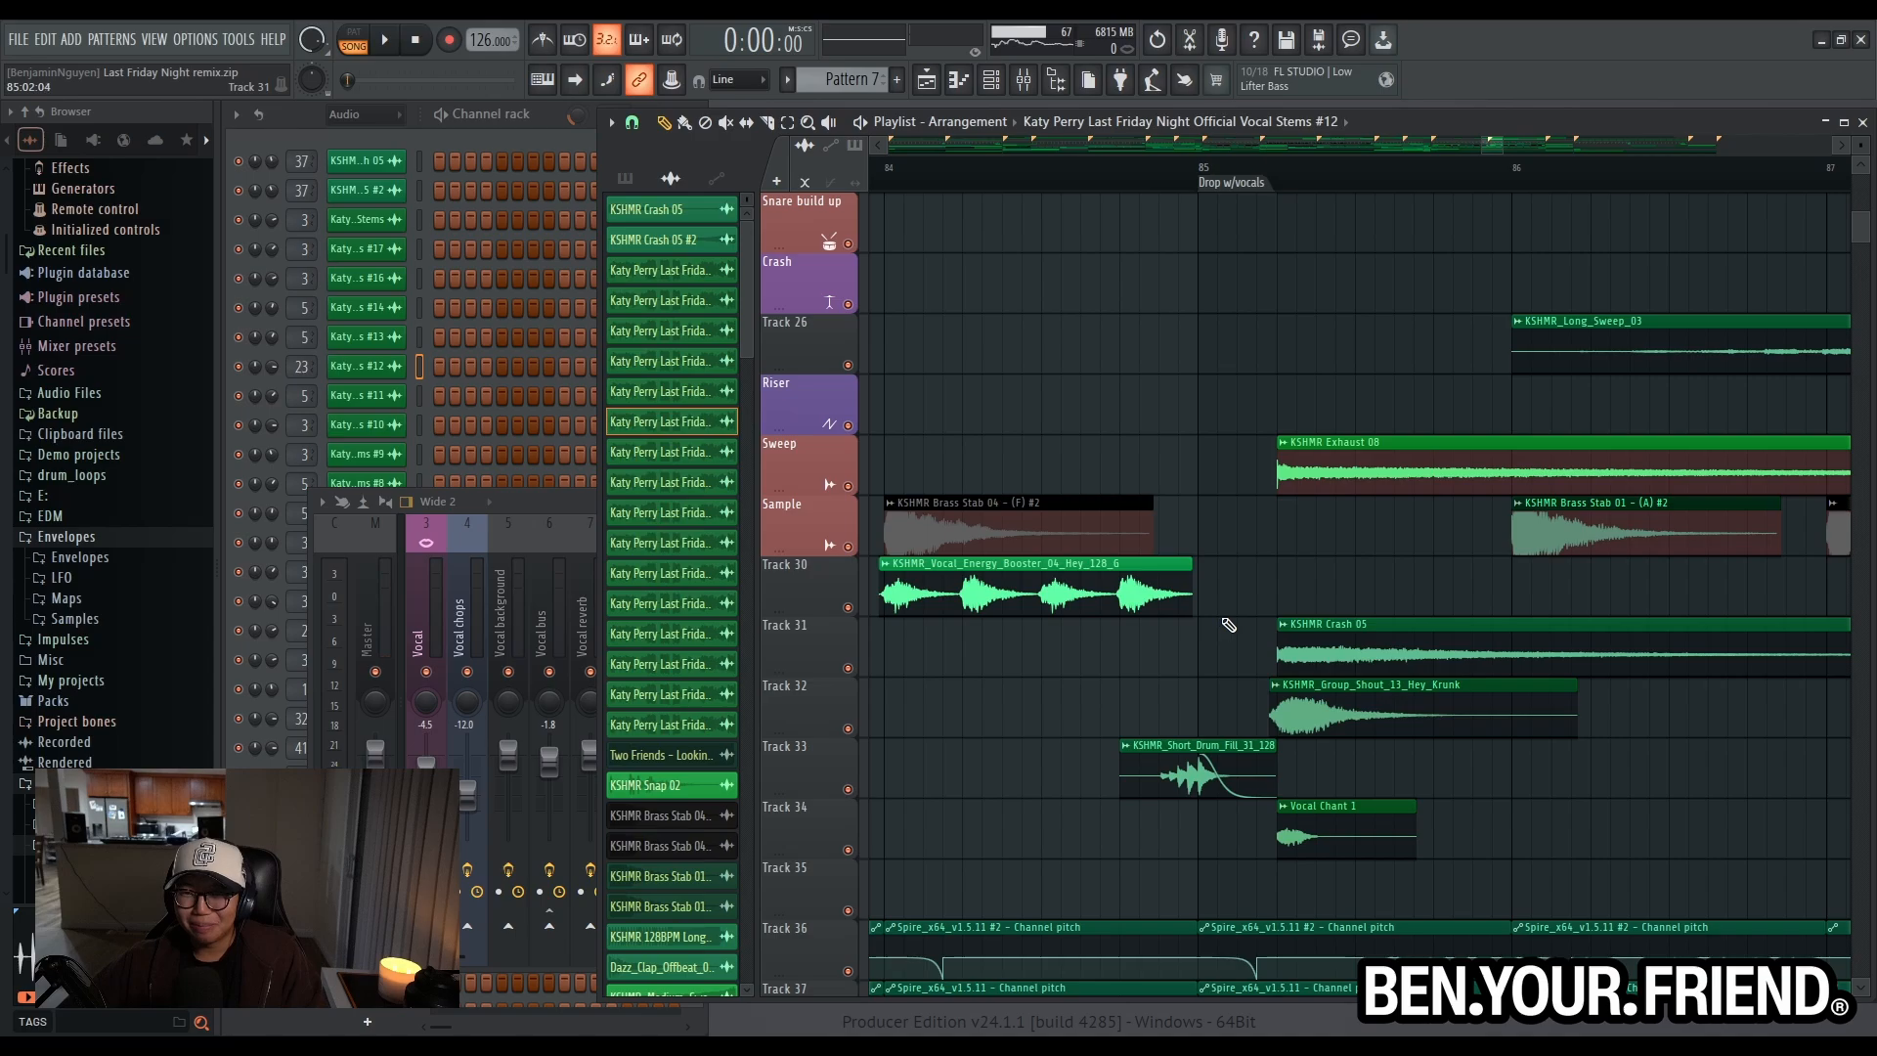
{"action": "scroll", "coordinate": [1228, 625], "scroll_direction": "up", "scroll_amount": 5}
{"action": "scroll", "coordinate": [1228, 625], "scroll_direction": "down", "scroll_amount": 4}
{"action": "scroll", "coordinate": [1228, 623], "scroll_direction": "down", "scroll_amount": 2}
{"action": "scroll", "coordinate": [1230, 624], "scroll_direction": "up", "scroll_amount": 3}
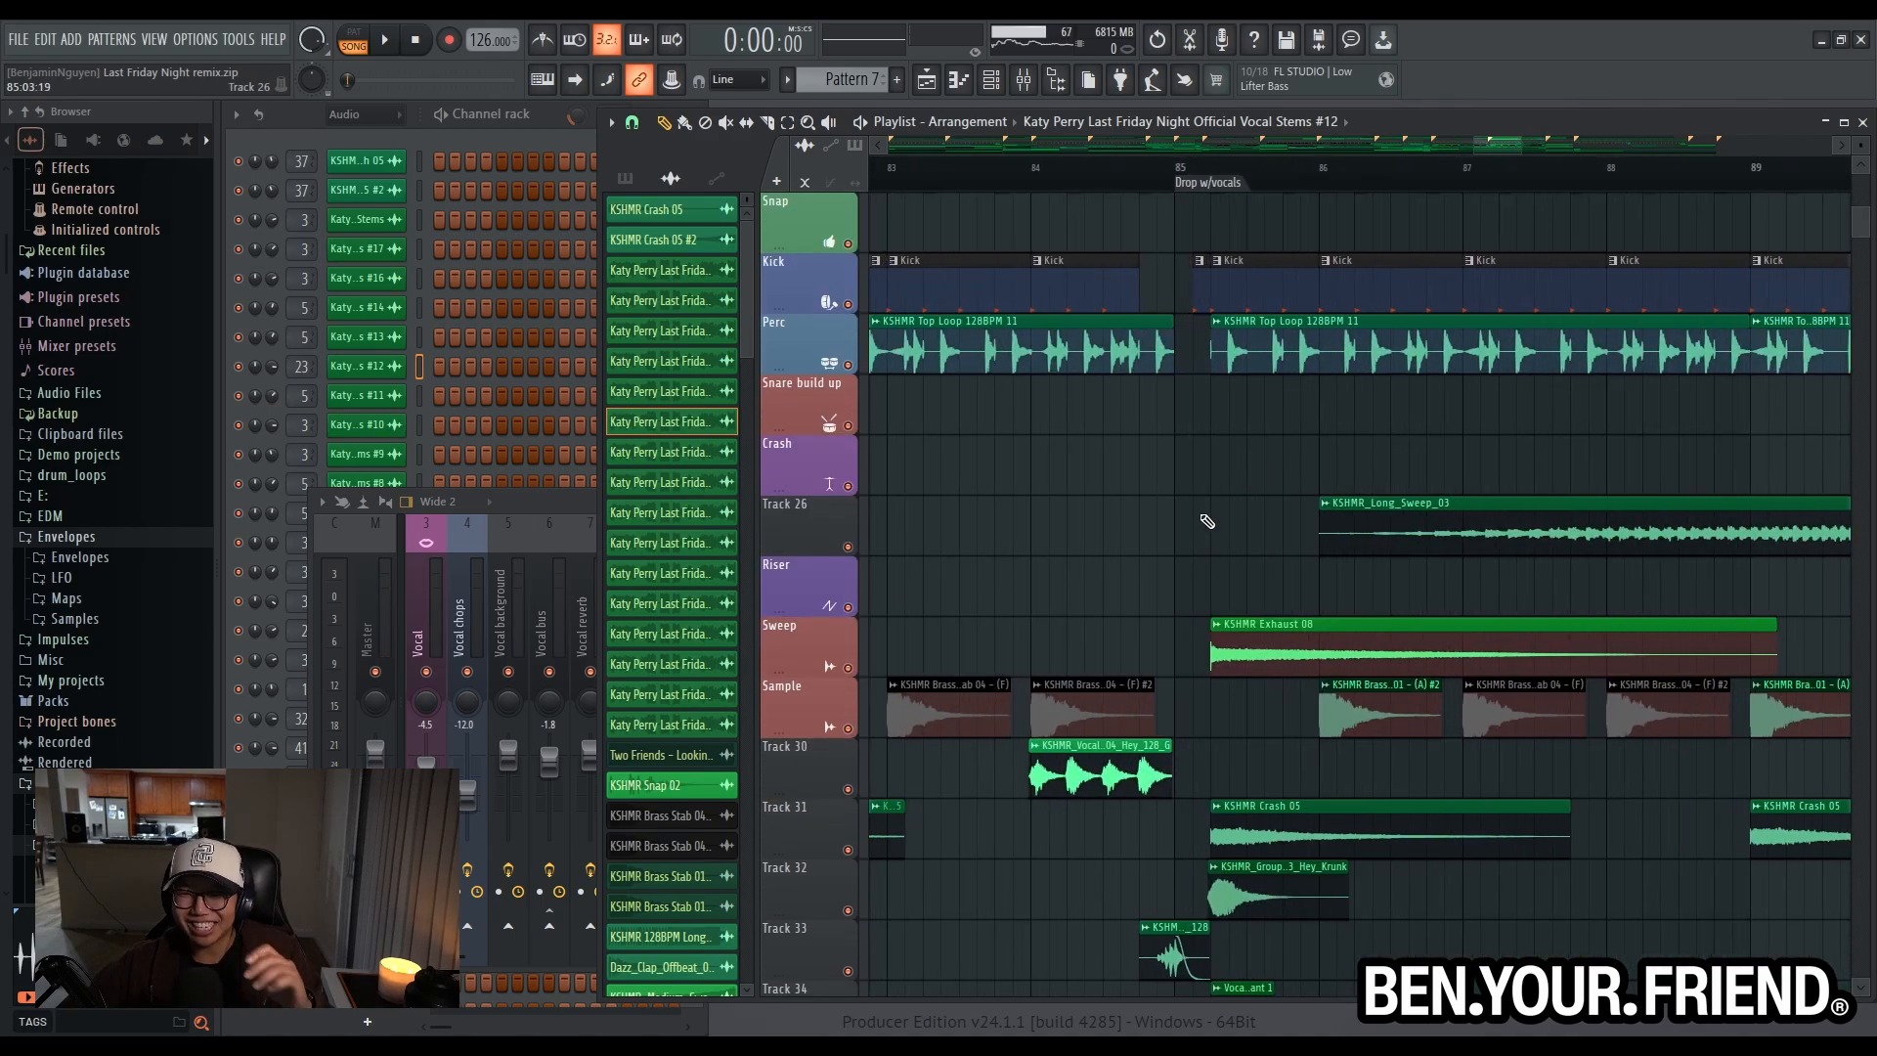
- Play from the Drop marker at bar 77 into the Drop w/vocals section, then stop playback
{"action": "scroll", "coordinate": [1144, 184], "scroll_direction": "down", "scroll_amount": 5}
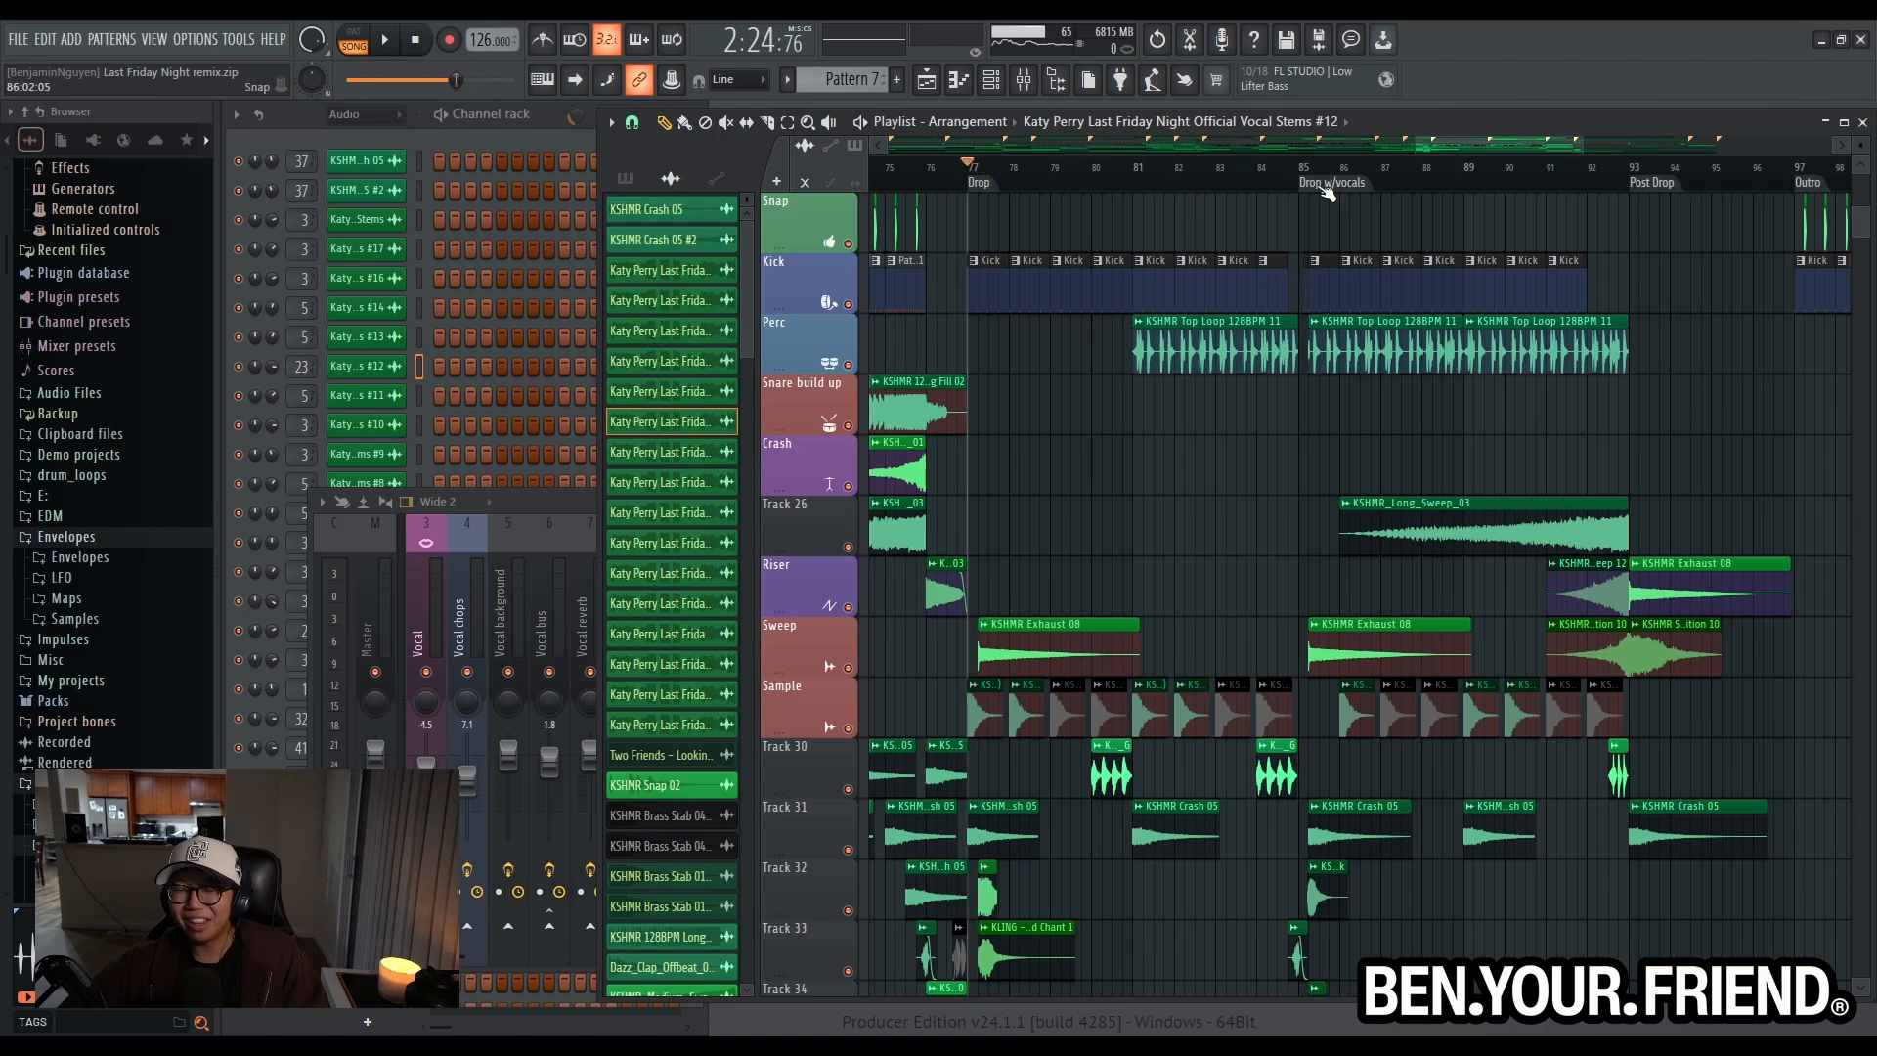
{"action": "scroll", "coordinate": [1300, 505], "scroll_direction": "up", "scroll_amount": 1}
{"action": "key", "text": "space"}
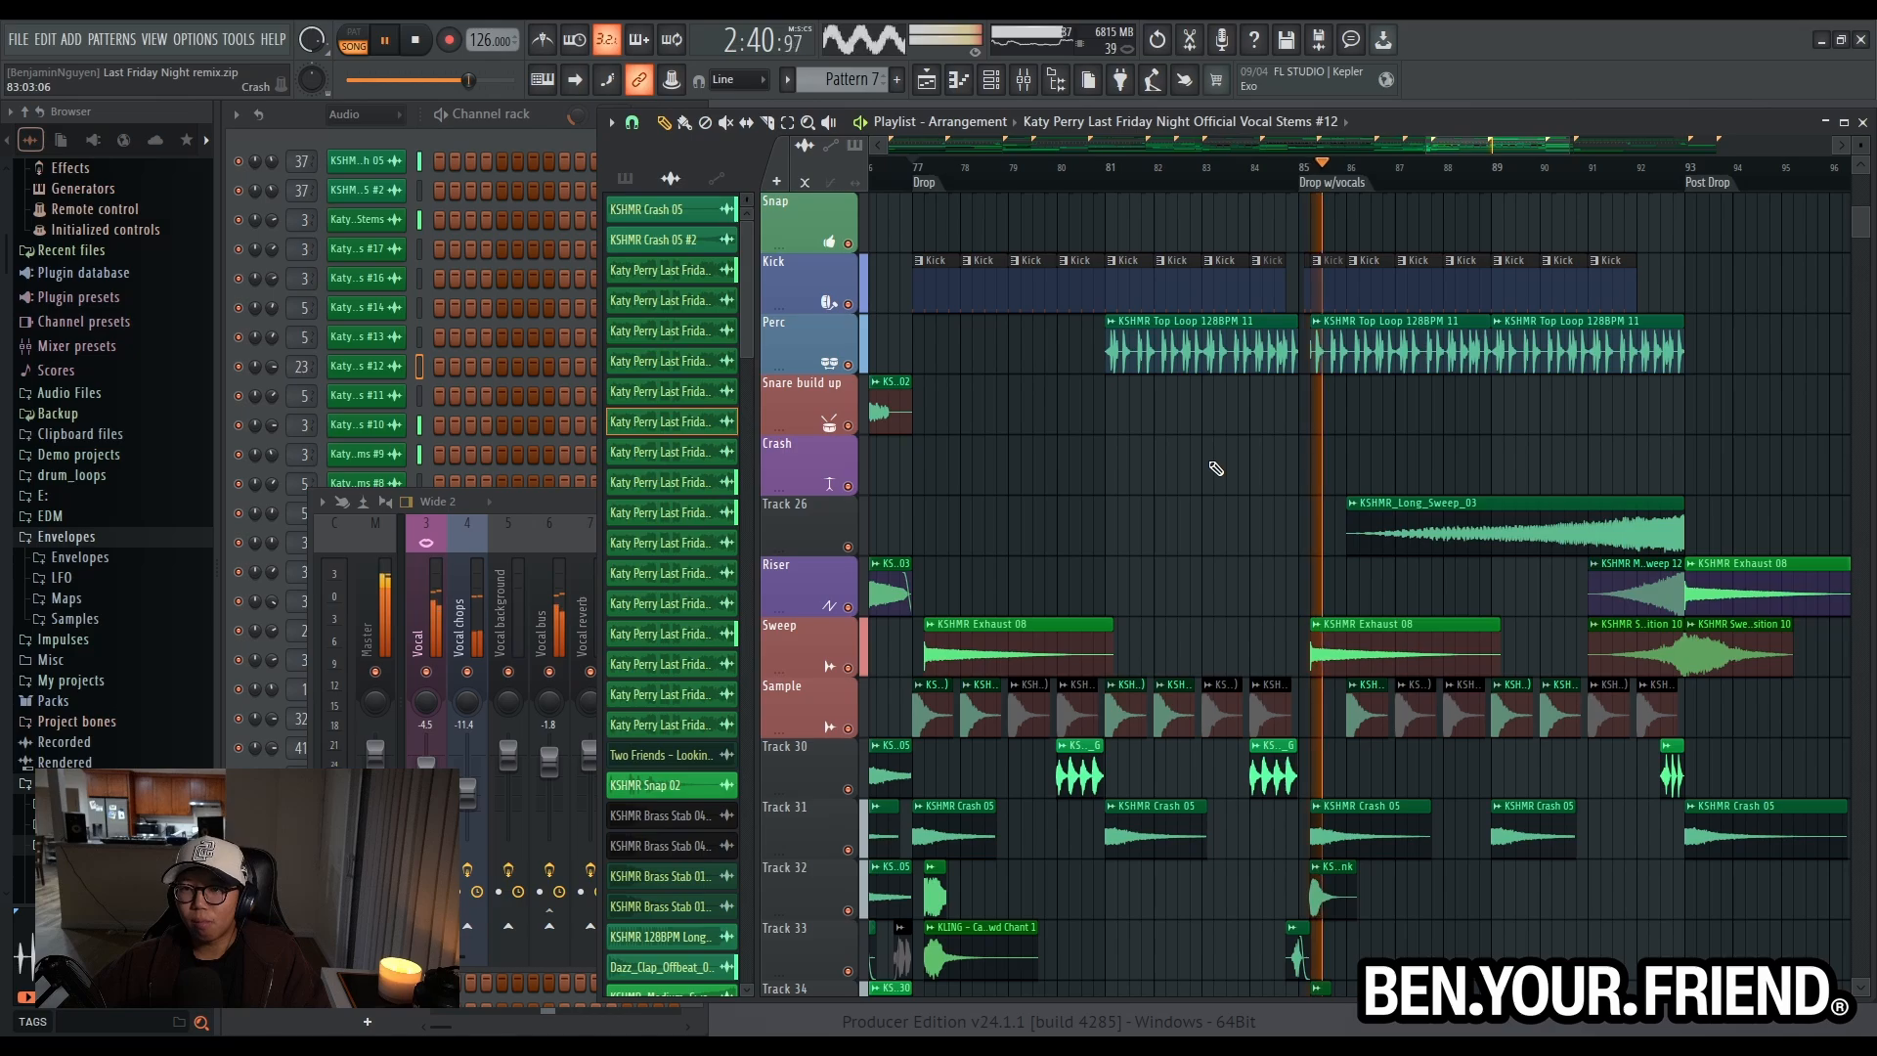
{"action": "scroll", "coordinate": [1360, 474], "scroll_direction": "up", "scroll_amount": 4}
{"action": "key", "text": "space"}
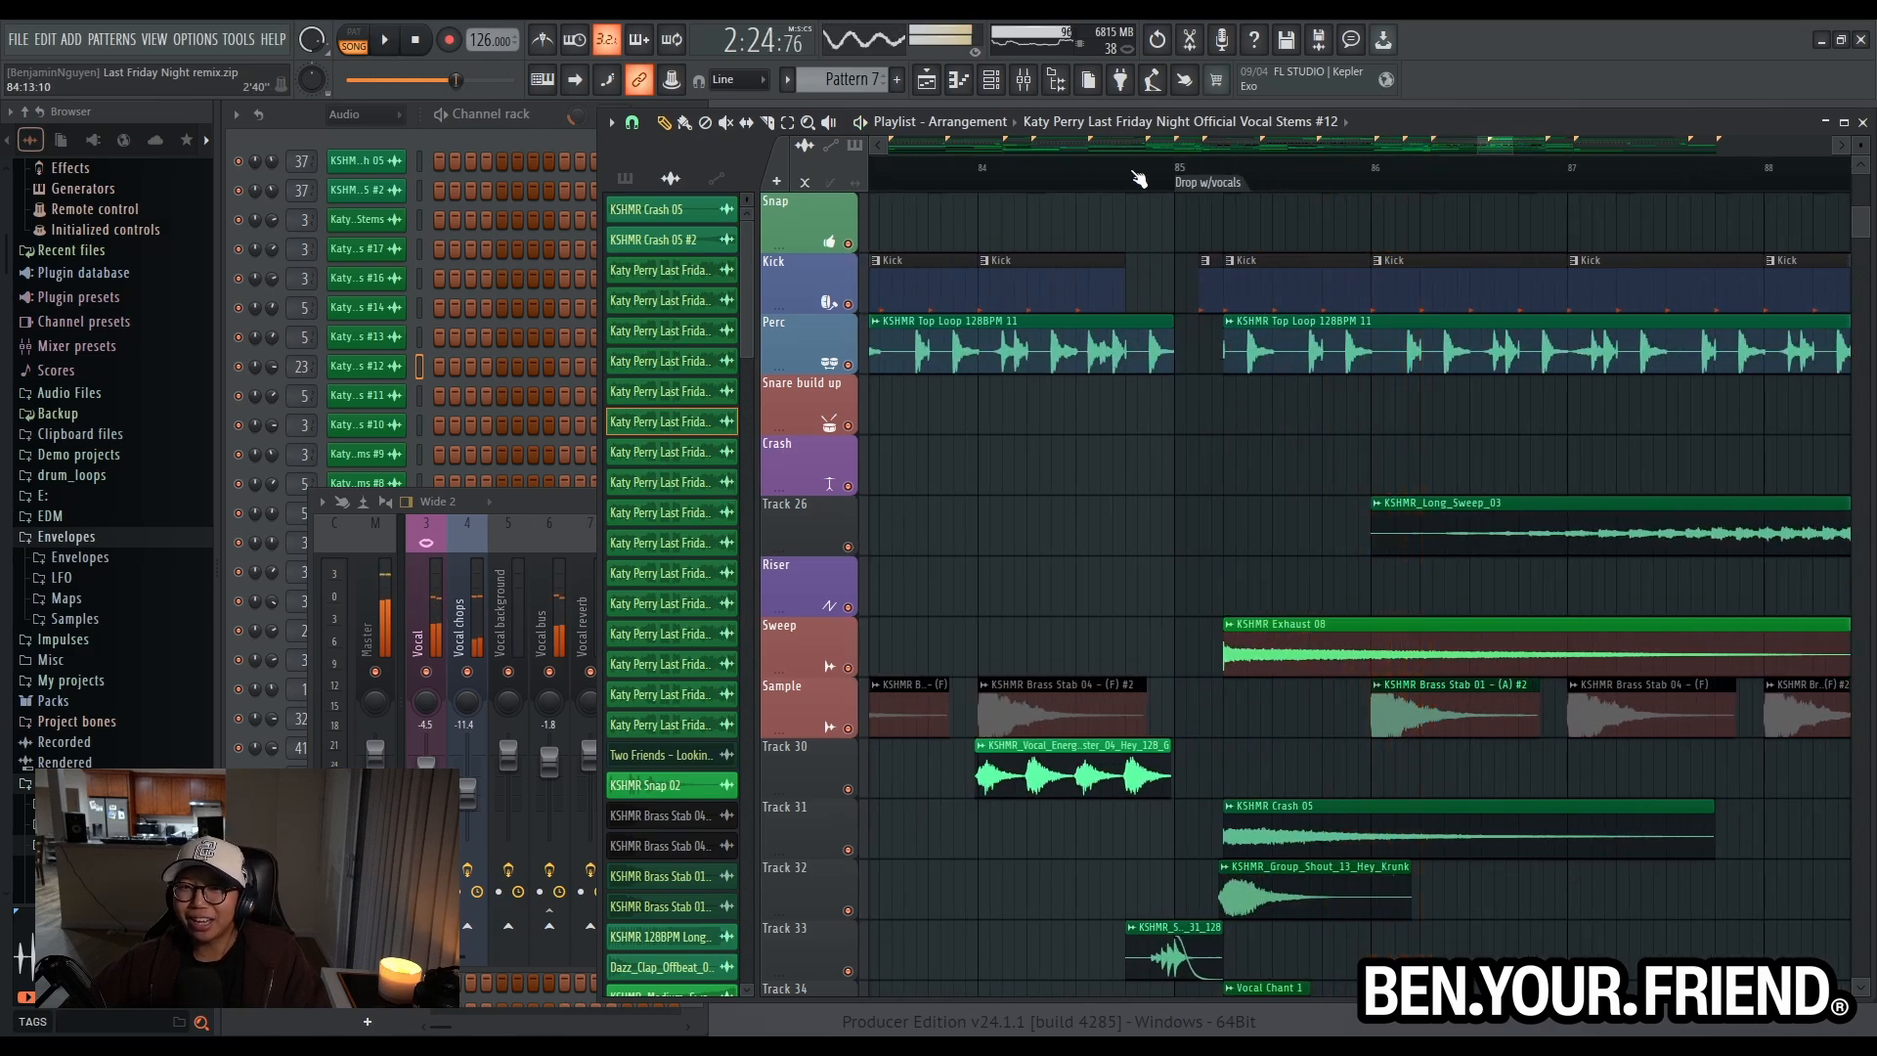